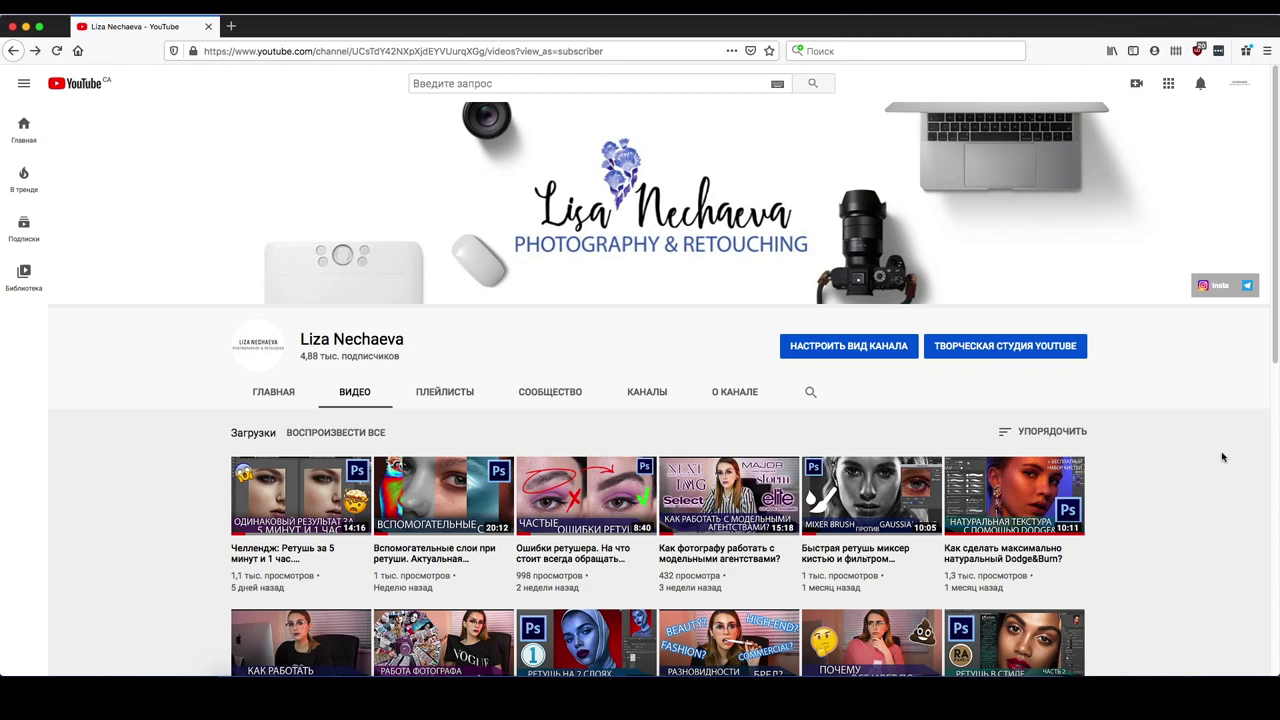
# Step: Open the first video in the channel's Videos list and give it a like
pyautogui.scroll(-4, 1186, 450)
pyautogui.scroll(-1, 1181, 445)
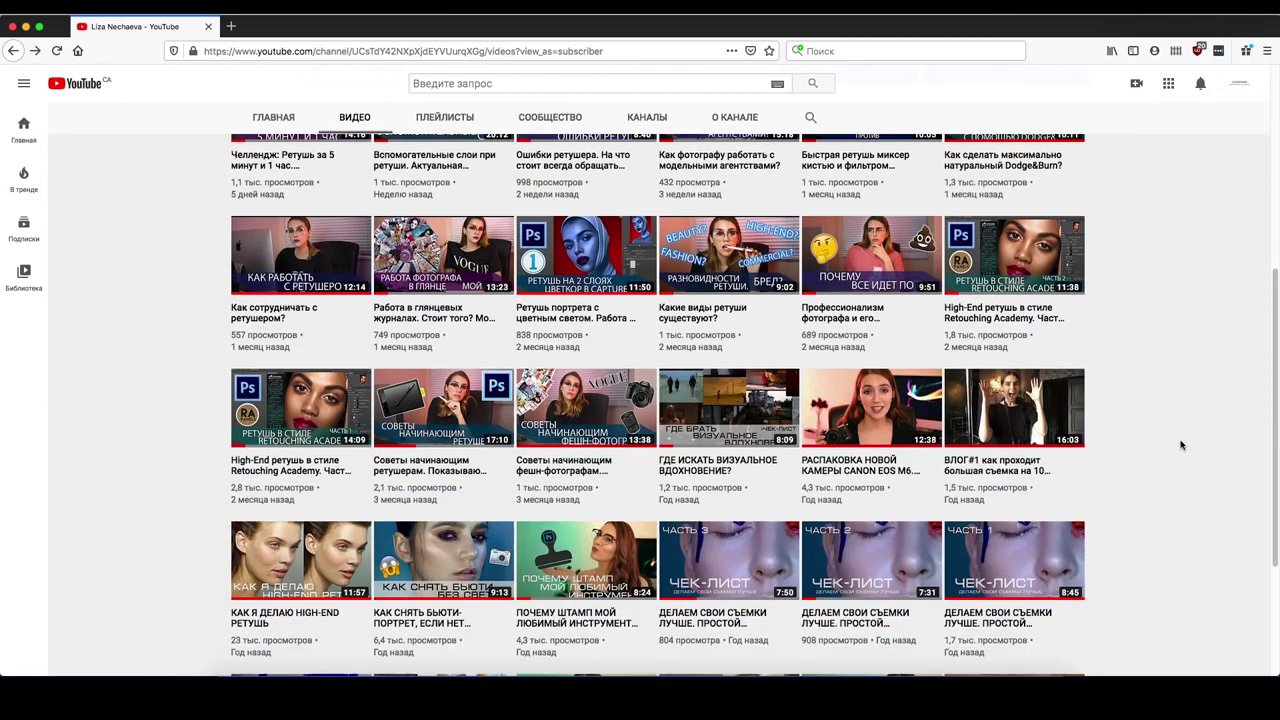
pyautogui.scroll(5, 1180, 443)
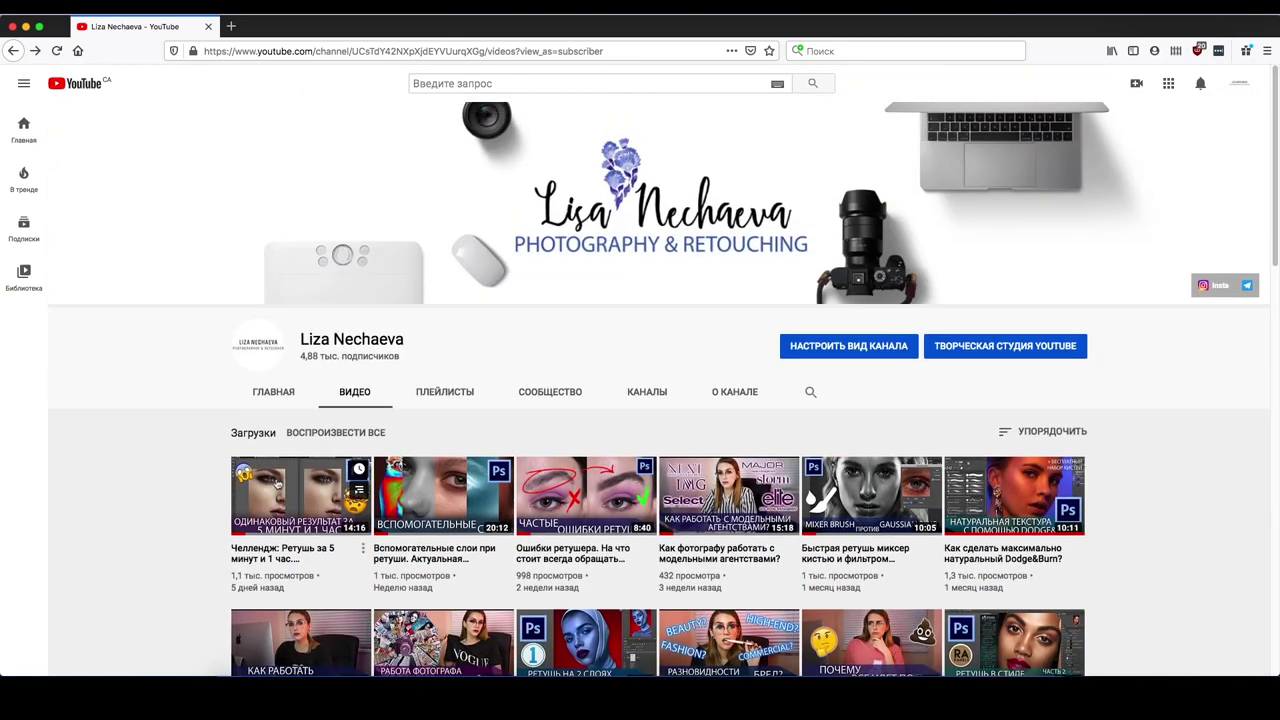
pyautogui.click(309, 513)
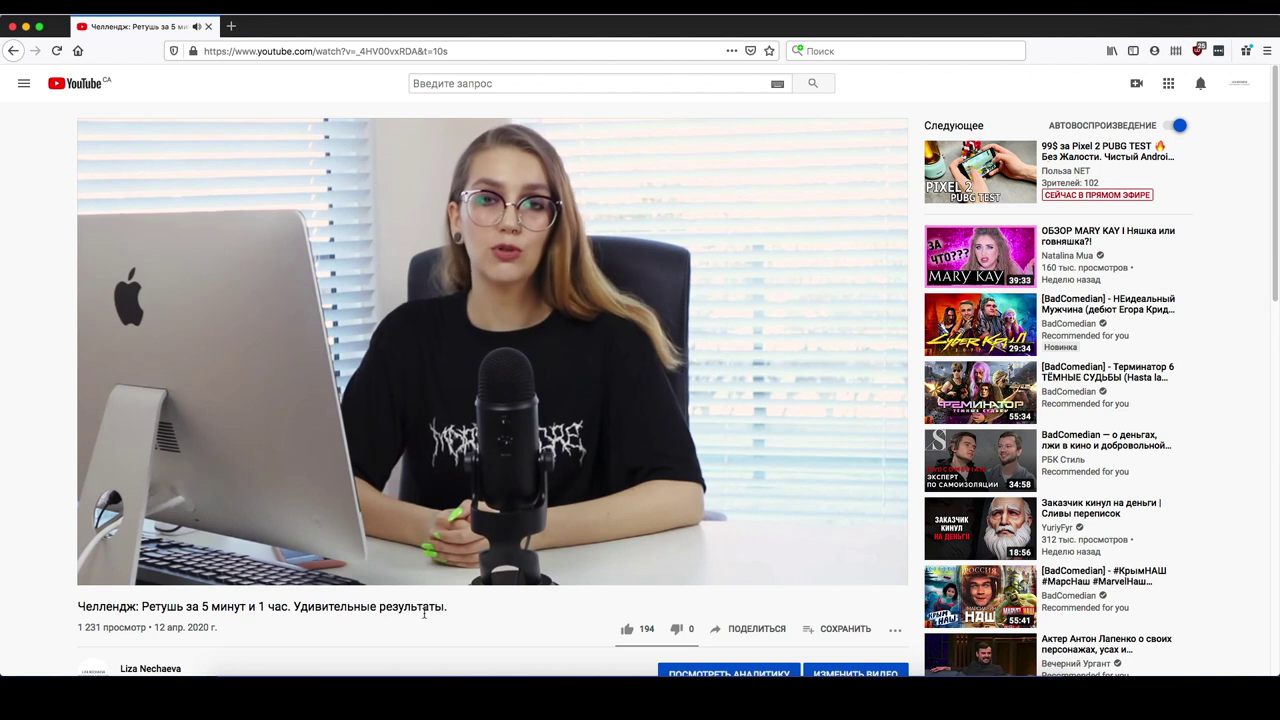
pyautogui.click(628, 630)
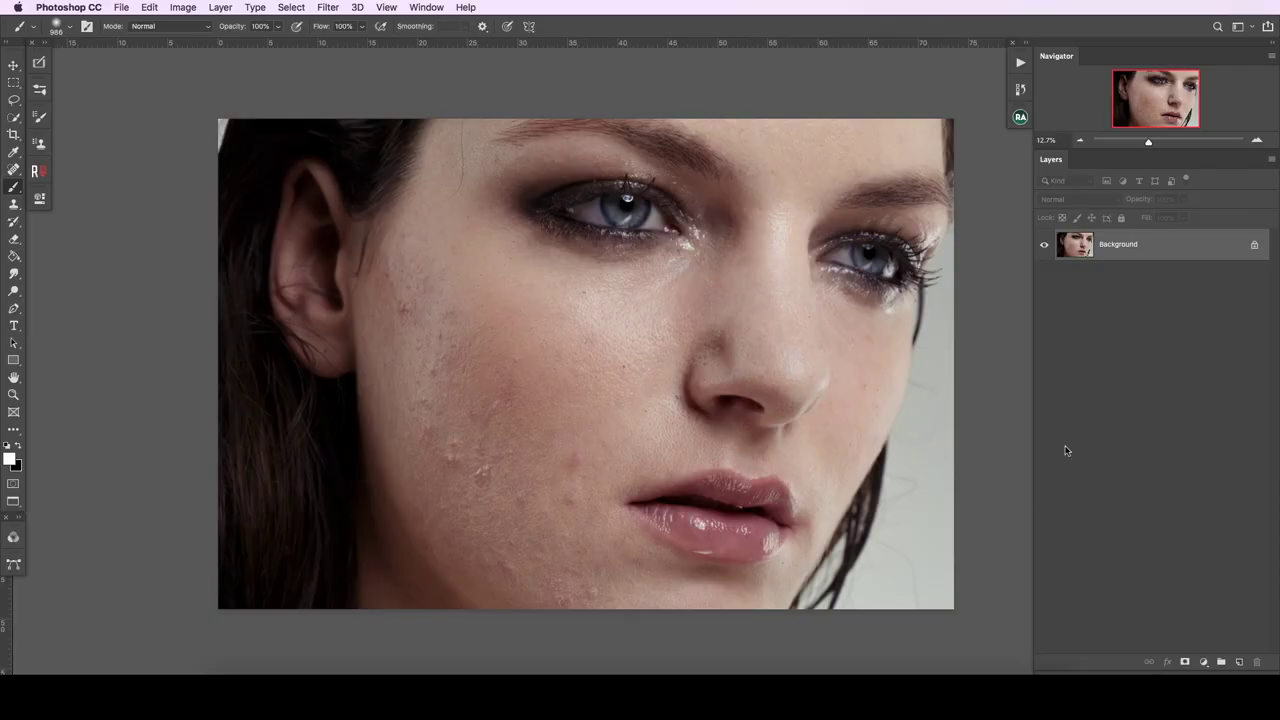
# Step: Run the black-and-white HELP check action and zoom in to inspect the cheek acne
pyautogui.click(1020, 62)
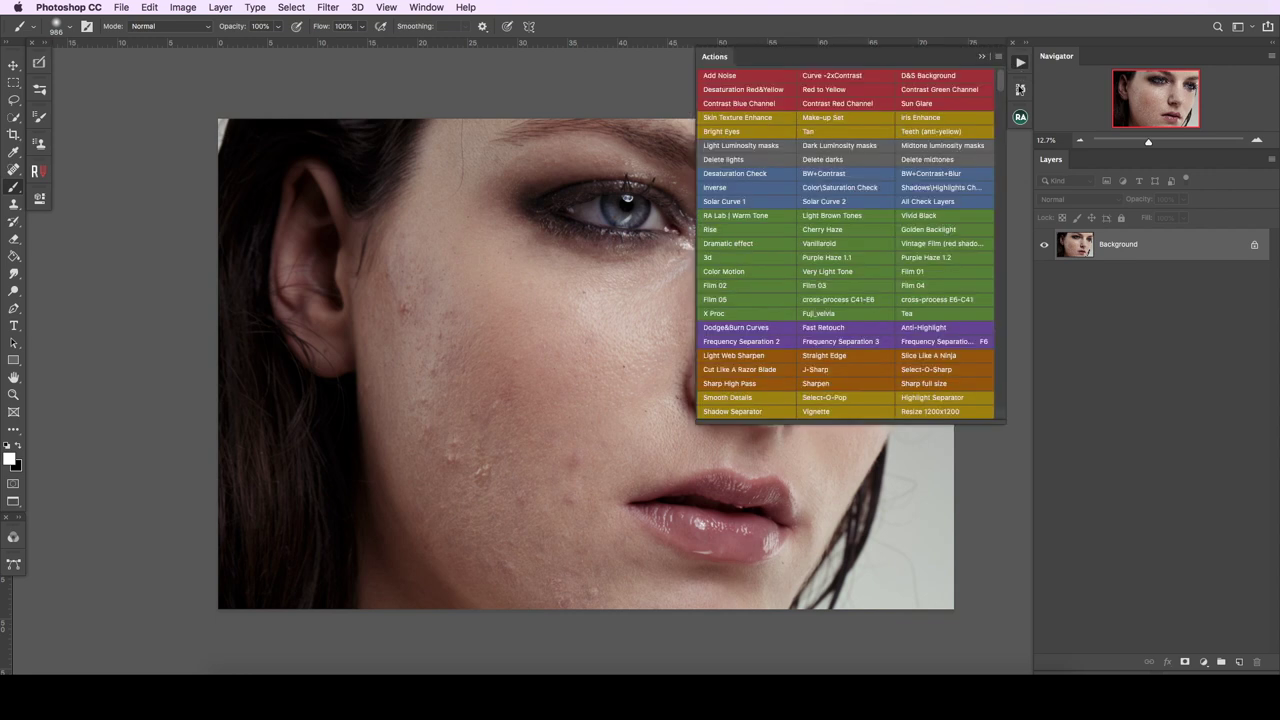
pyautogui.click(846, 174)
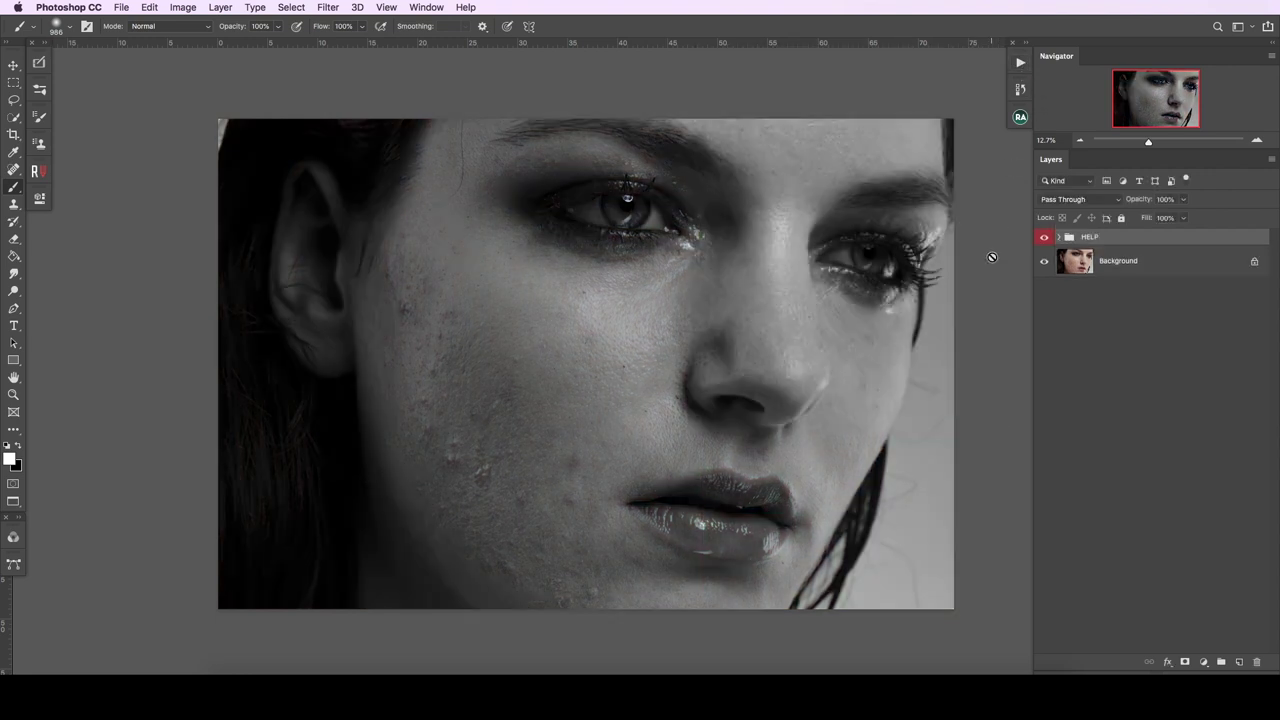
pyautogui.scroll(2, 535, 541)
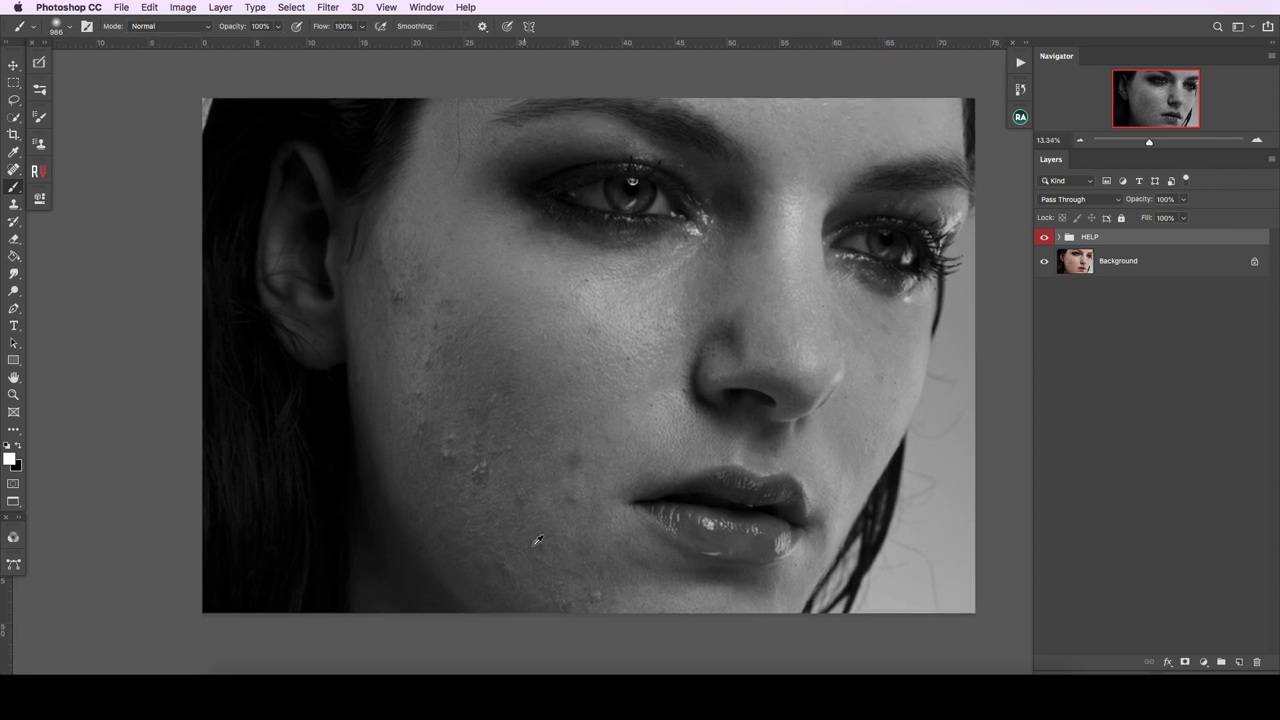
pyautogui.scroll(2, 535, 541)
pyautogui.moveTo(714, 351)
pyautogui.mouseDown()
pyautogui.moveTo(731, 419)
pyautogui.moveTo(780, 490)
pyautogui.mouseUp()
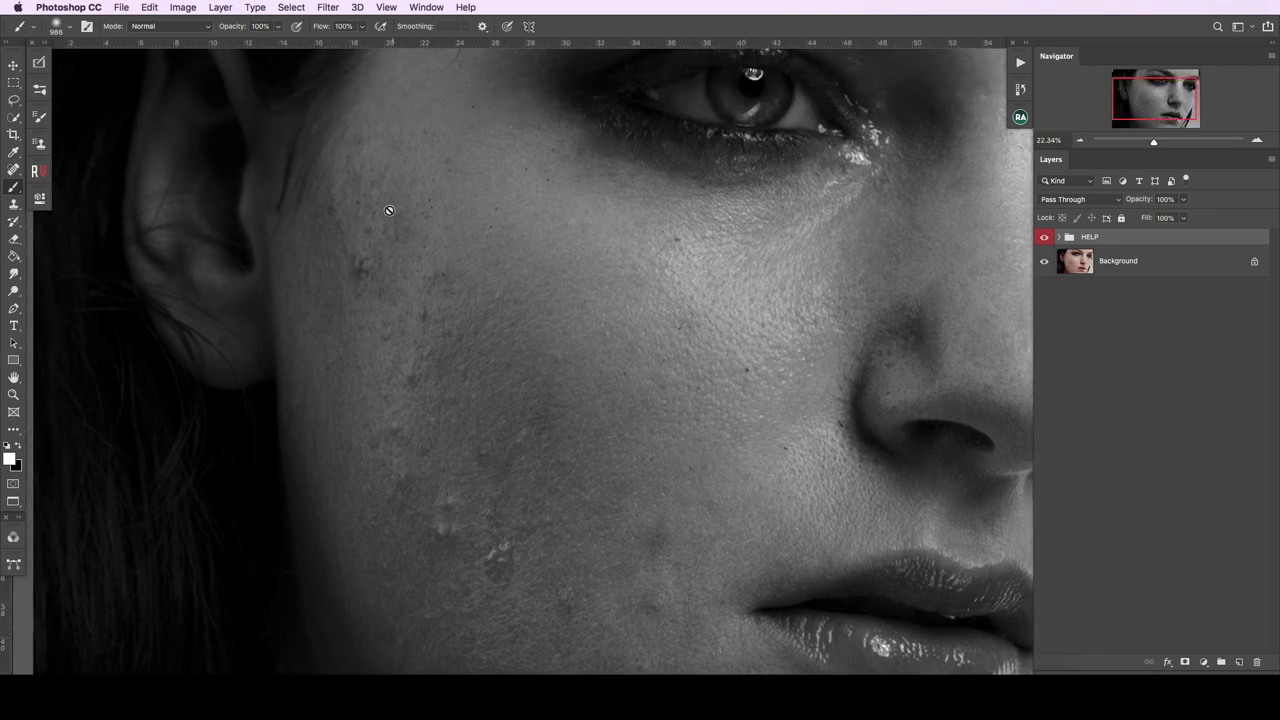
pyautogui.moveTo(668, 437); pyautogui.dragTo(608, 314)
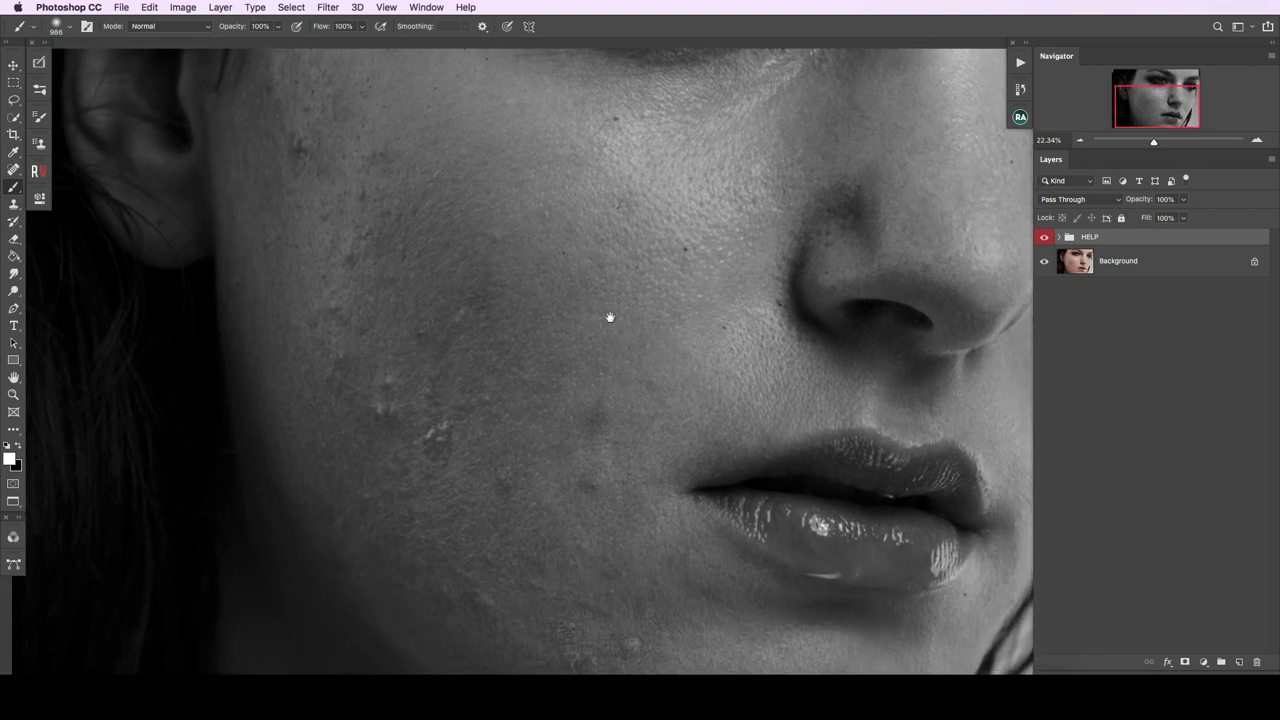
pyautogui.moveTo(620, 514)
pyautogui.mouseDown()
pyautogui.moveTo(611, 417)
pyautogui.moveTo(617, 603)
pyautogui.mouseUp()
pyautogui.moveTo(857, 343)
pyautogui.mouseDown()
pyautogui.moveTo(866, 391)
pyautogui.moveTo(792, 507)
pyautogui.moveTo(457, 377)
pyautogui.moveTo(493, 165)
pyautogui.moveTo(863, 223)
pyautogui.mouseUp()
# Step: Hide the HELP group, inspect the cheek in colour, zoom out, and select the Background layer
pyautogui.hotkey('ctrl', 'r')
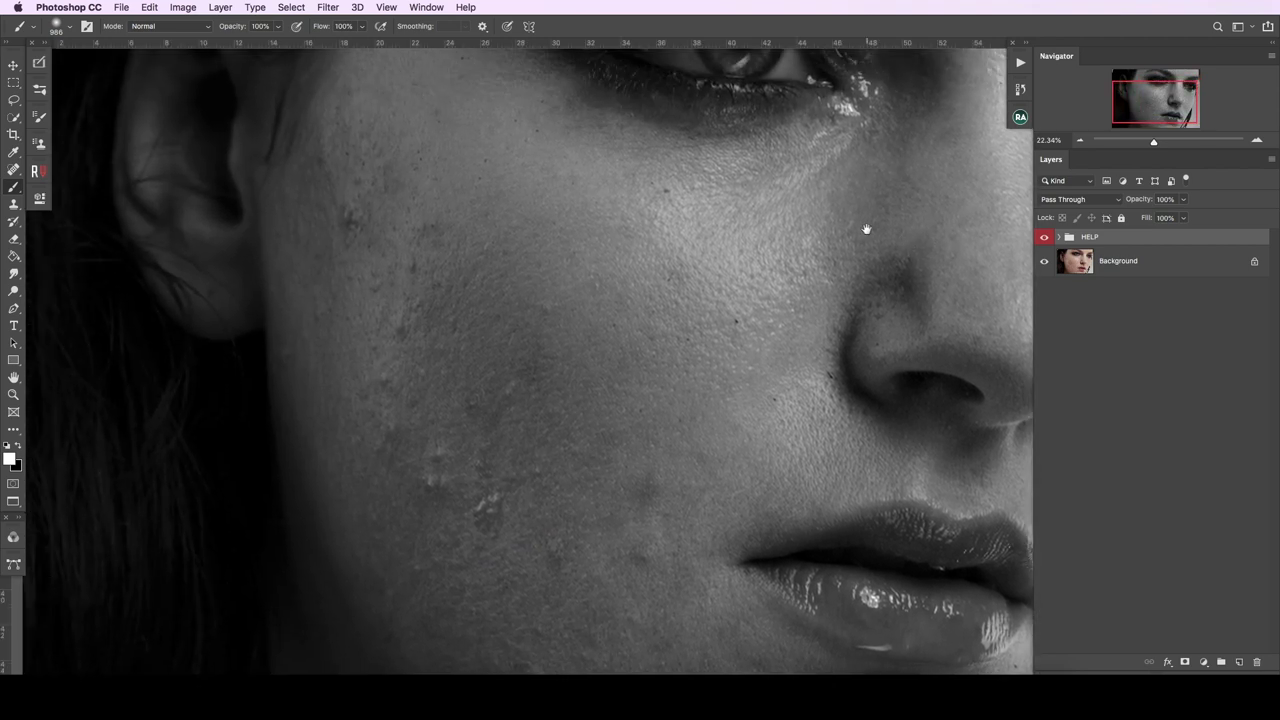
pyautogui.click(1044, 241)
pyautogui.moveTo(757, 434); pyautogui.dragTo(786, 314)
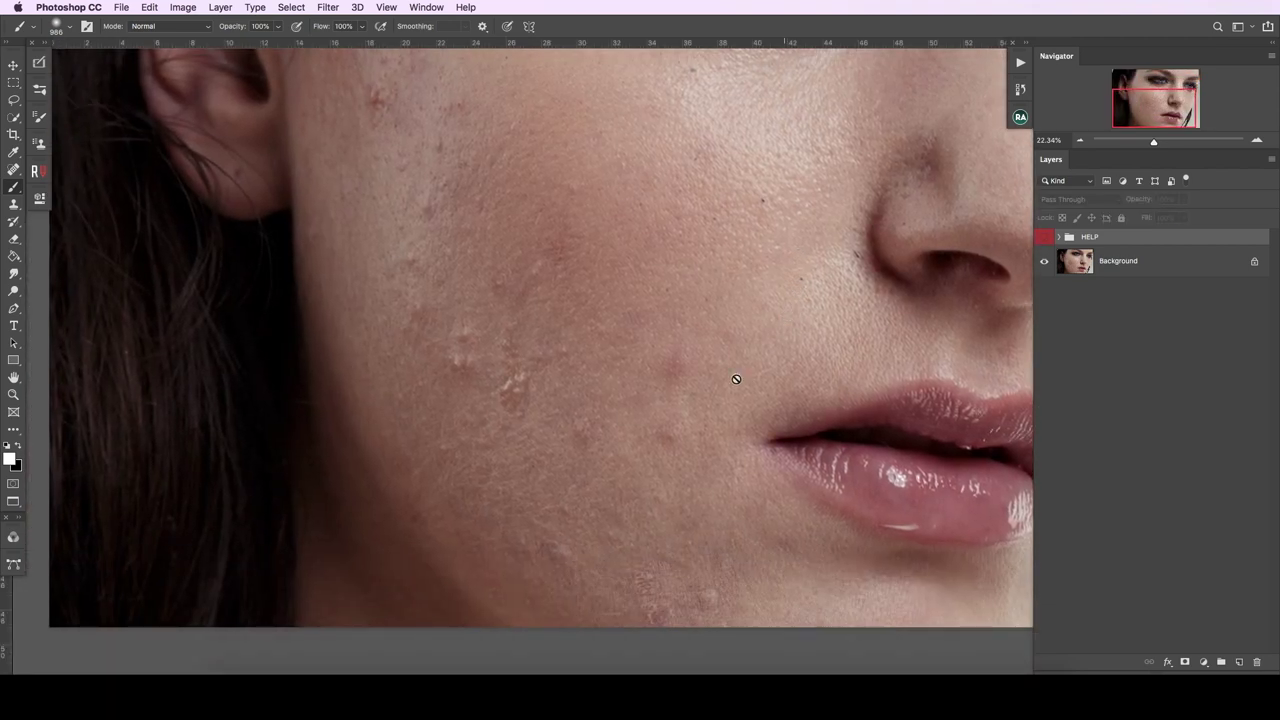
pyautogui.scroll(1, 637, 432)
pyautogui.scroll(4, 637, 432)
pyautogui.moveTo(674, 349)
pyautogui.mouseDown()
pyautogui.moveTo(597, 283)
pyautogui.moveTo(569, 228)
pyautogui.moveTo(591, 303)
pyautogui.moveTo(703, 477)
pyautogui.moveTo(726, 617)
pyautogui.mouseUp()
pyautogui.press('super+r')
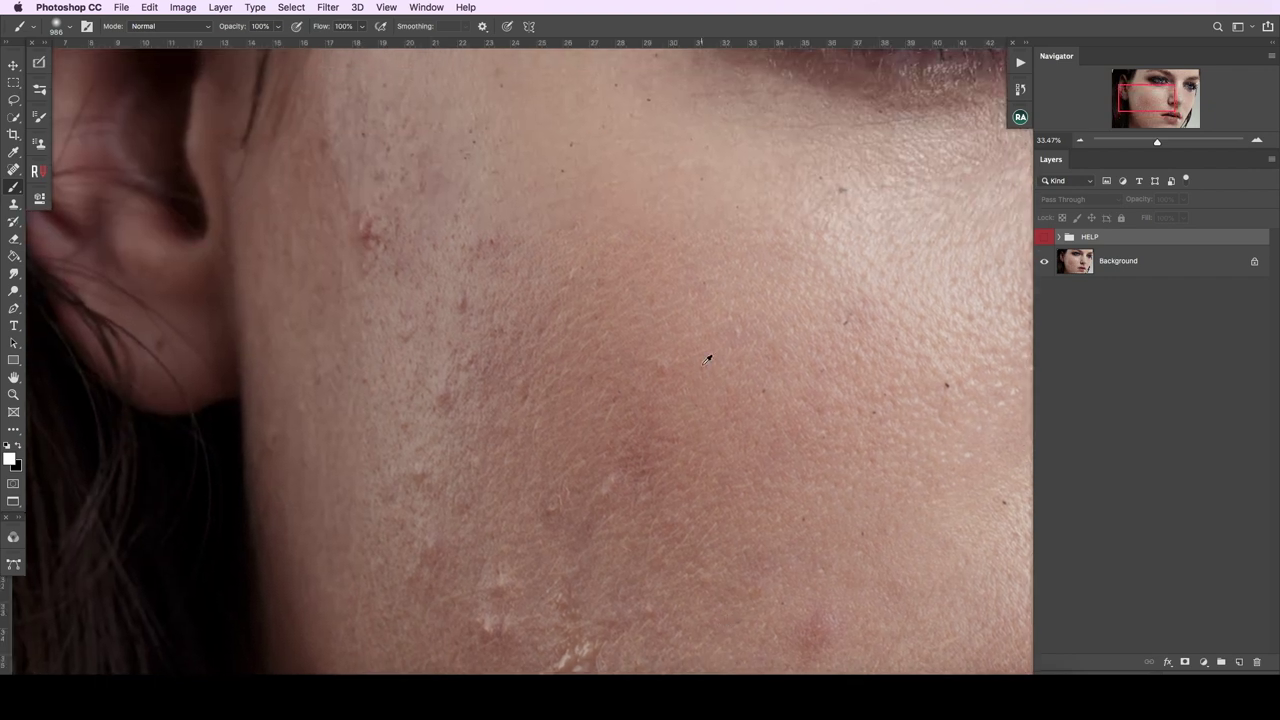
pyautogui.press('super+r')
pyautogui.scroll(-5, 705, 360)
pyautogui.press('super+r')
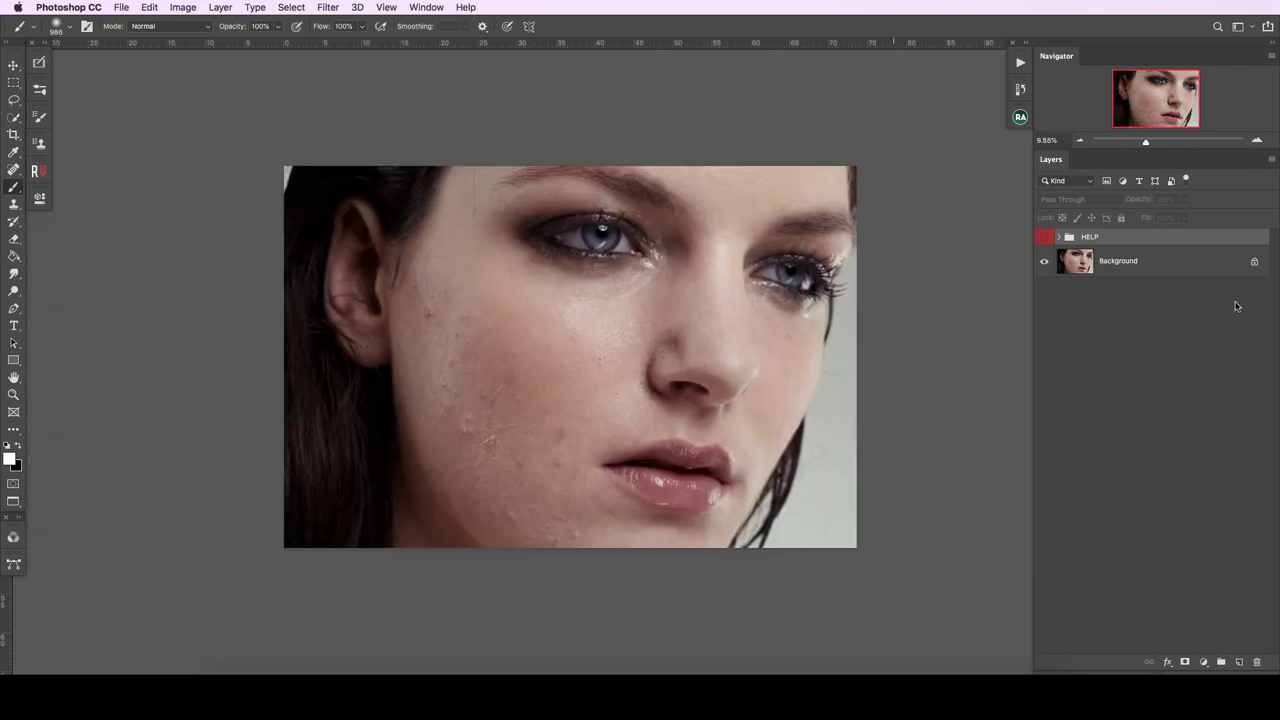
pyautogui.click(1197, 272)
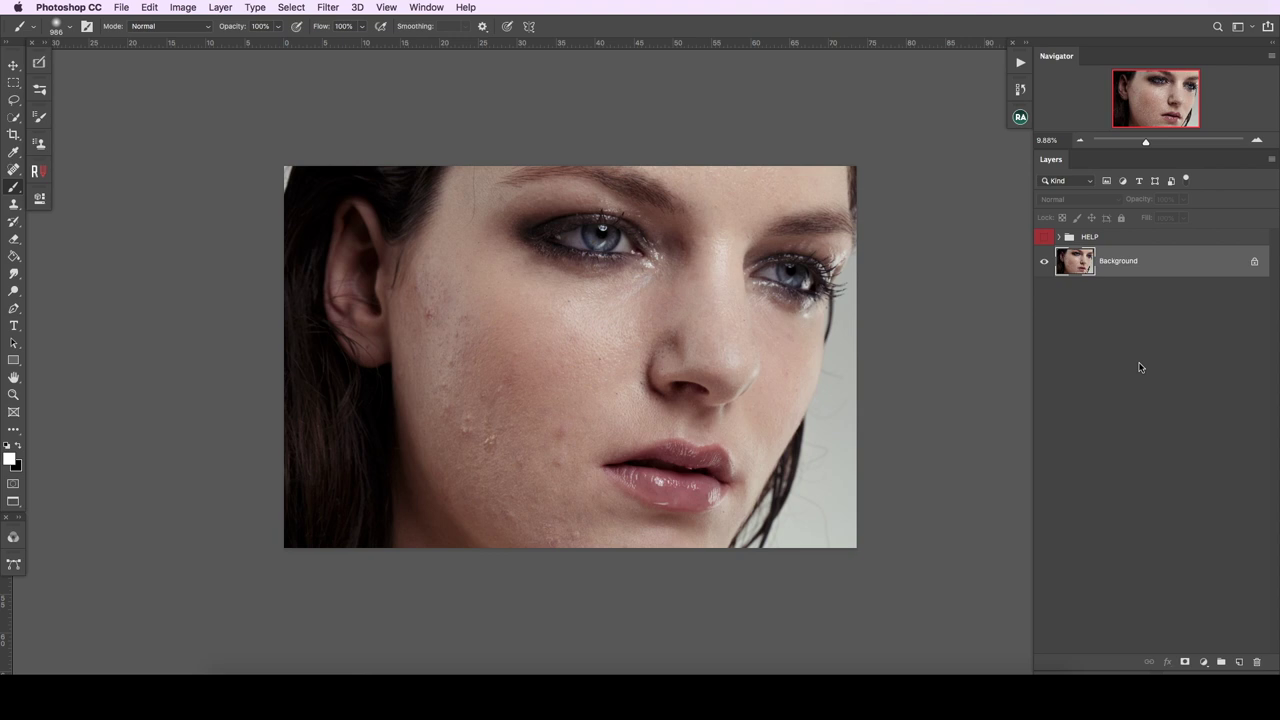
pyautogui.click(183, 8)
pyautogui.click(205, 110)
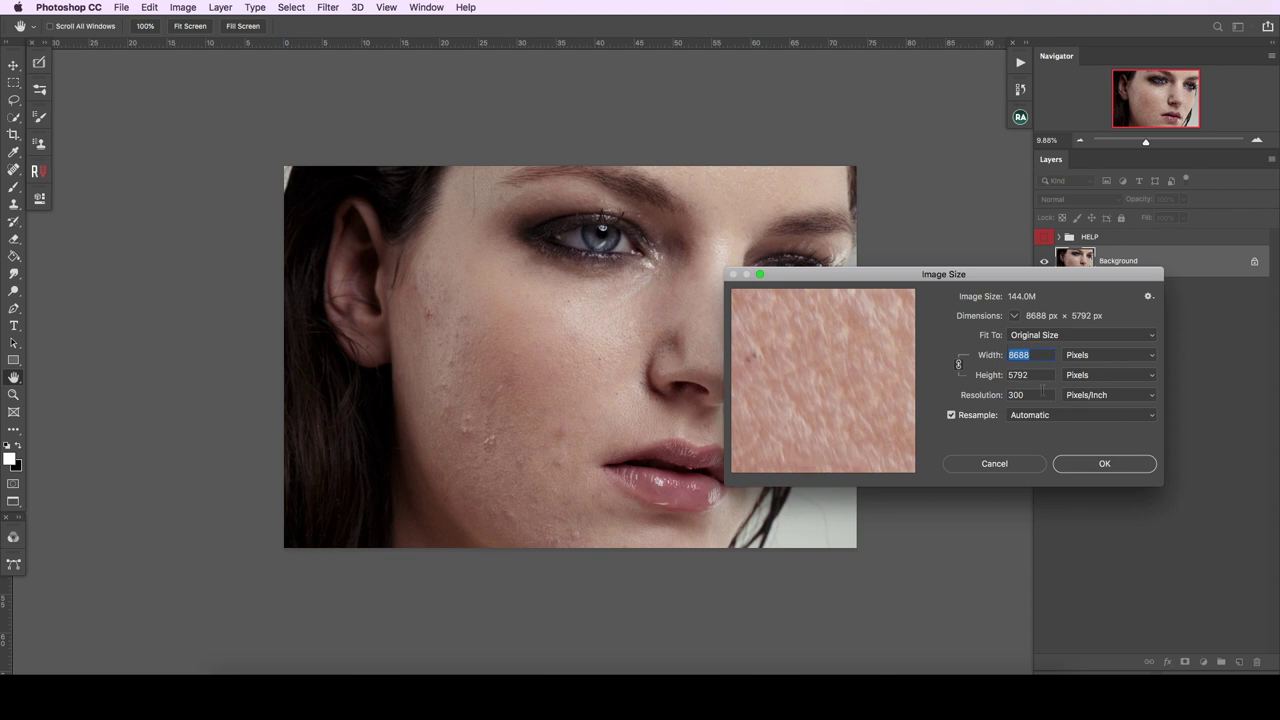
pyautogui.click(1011, 465)
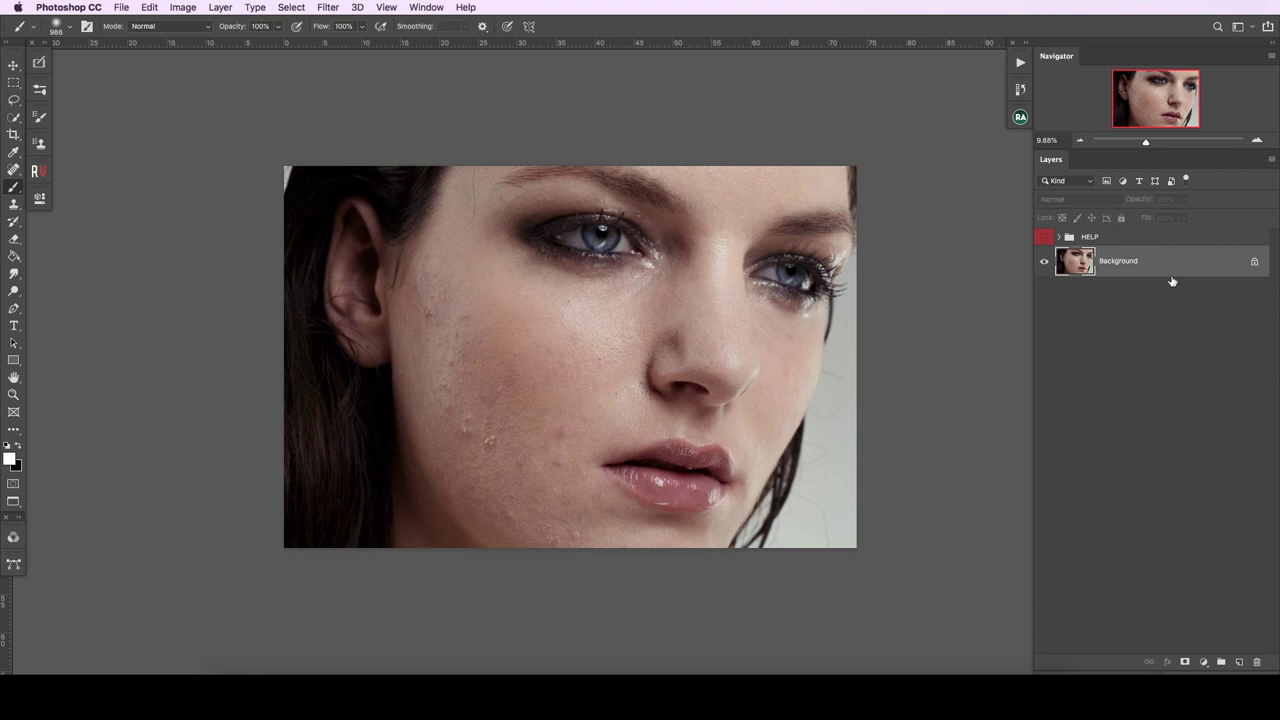
# Step: Duplicate the photo layer and name the top copy HIGH
pyautogui.hotkey('ctrl', 'j')
pyautogui.hotkey('ctrl', 'j')
pyautogui.doubleClick(1133, 261)
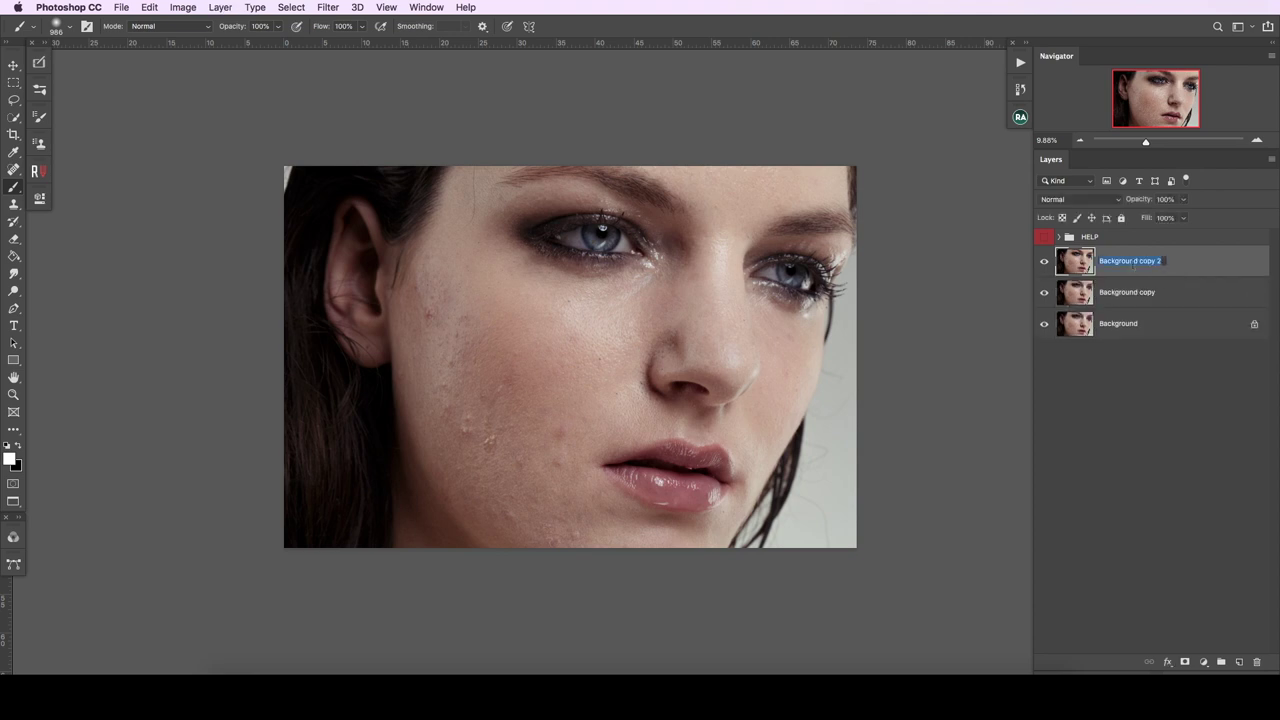
pyautogui.write('Рщшг')
pyautogui.press('BackSpace')
pyautogui.press('BackSpace')
pyautogui.press('BackSpace')
pyautogui.press('BackSpace')
pyautogui.write('HIGH')
pyautogui.press('Return')
# Step: Rename the Background copy to LOW and hide the HIGH layer
pyautogui.doubleClick(1120, 291)
pyautogui.write('LOW')
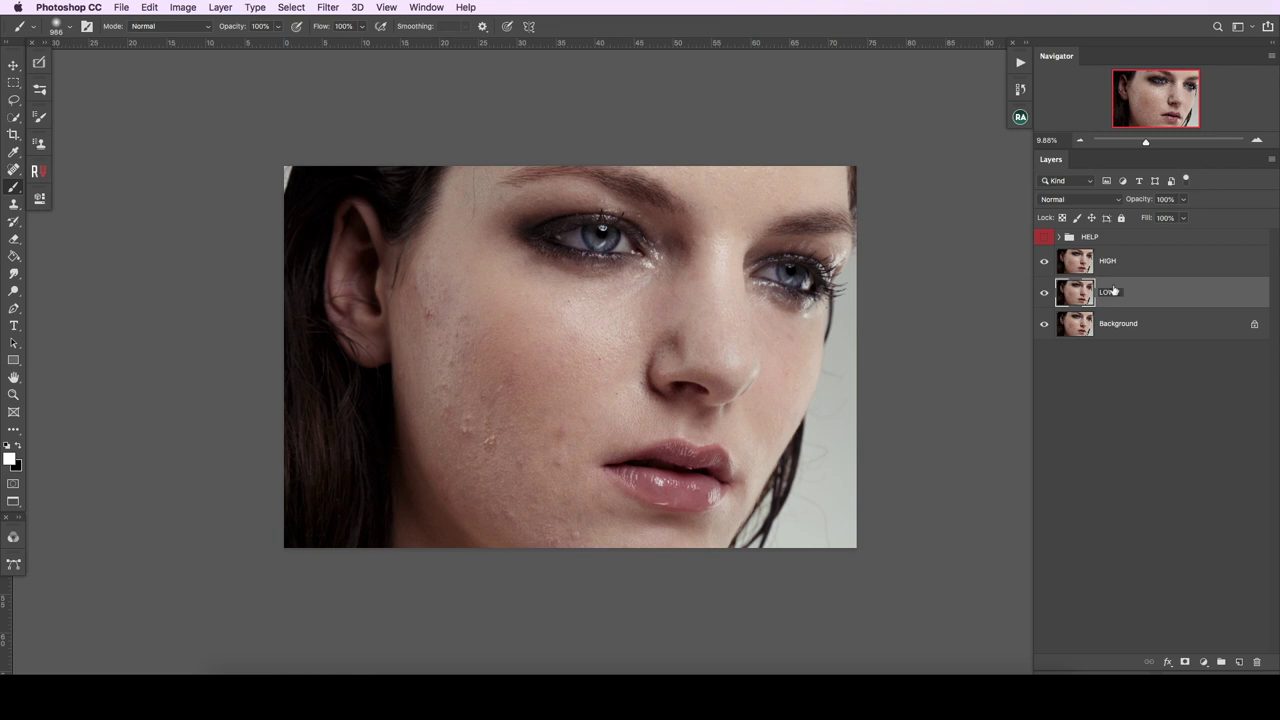
pyautogui.press('Return')
pyautogui.click(1045, 262)
pyautogui.click(326, 8)
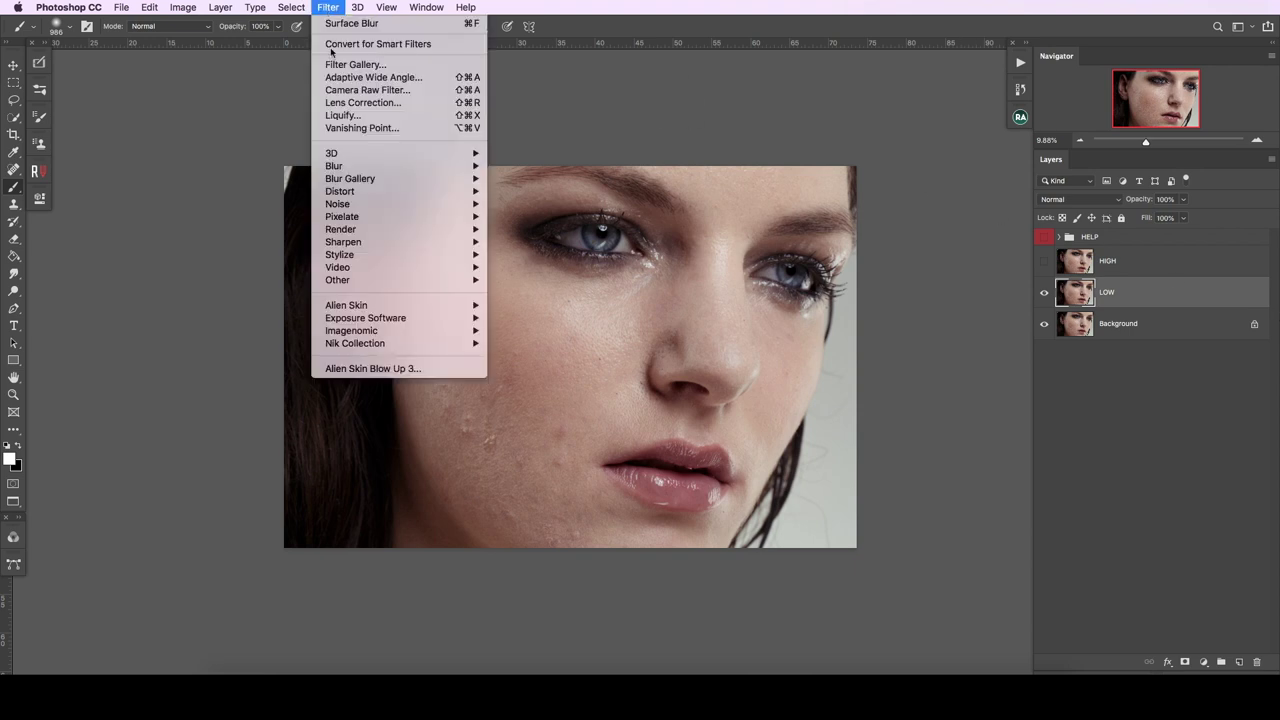
pyautogui.moveTo(334, 166)
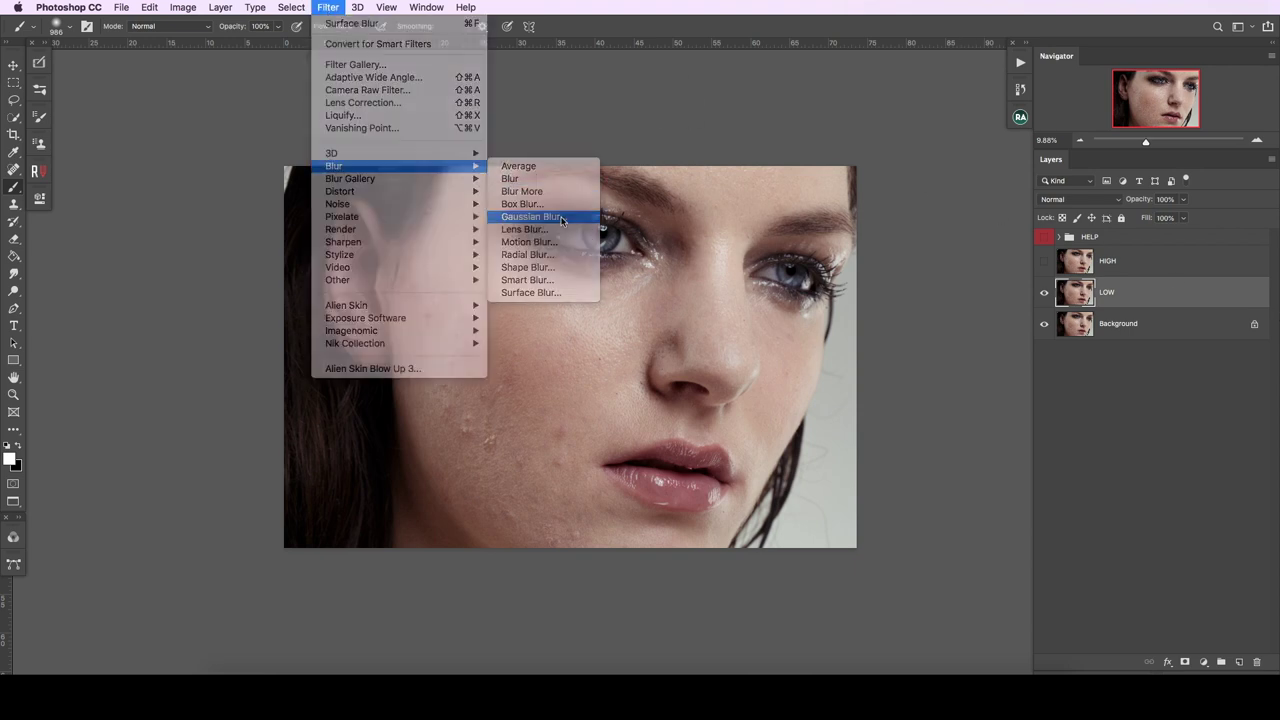
# Step: Apply a 40-pixel Gaussian Blur to LOW, then show and select the HIGH layer
pyautogui.click(565, 221)
pyautogui.moveTo(1108, 358); pyautogui.dragTo(1018, 208)
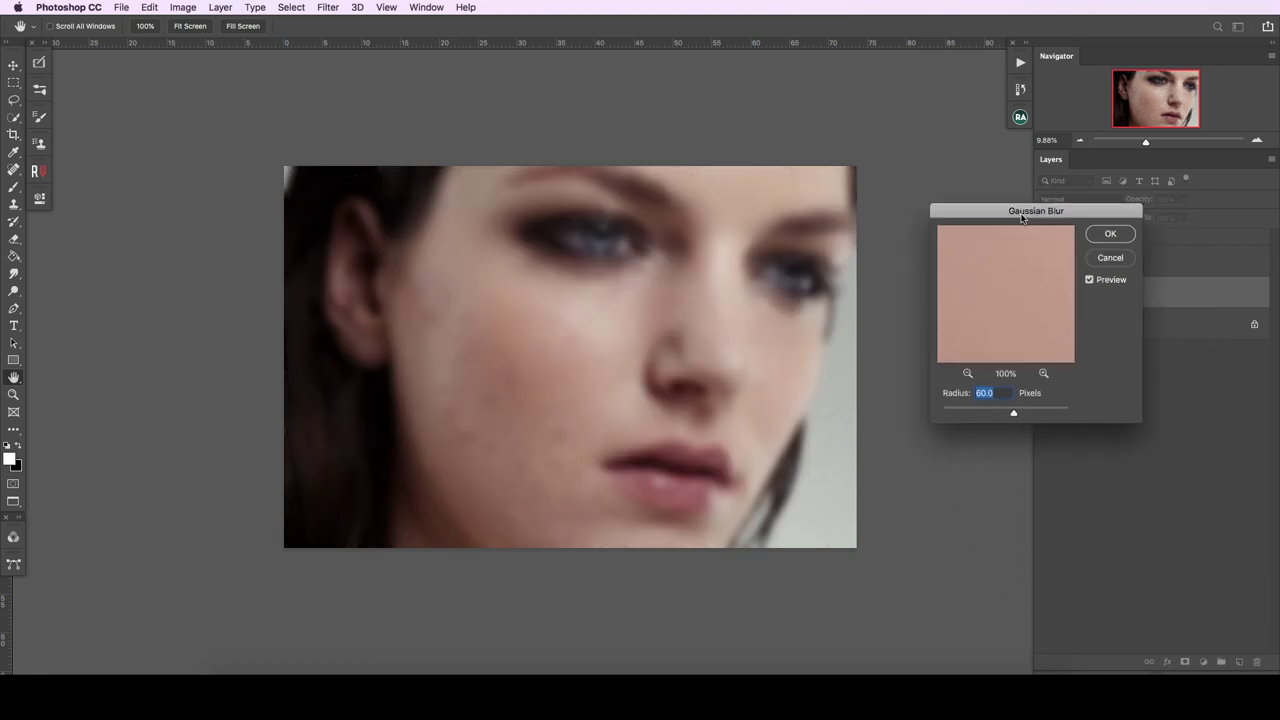
pyautogui.write('50')
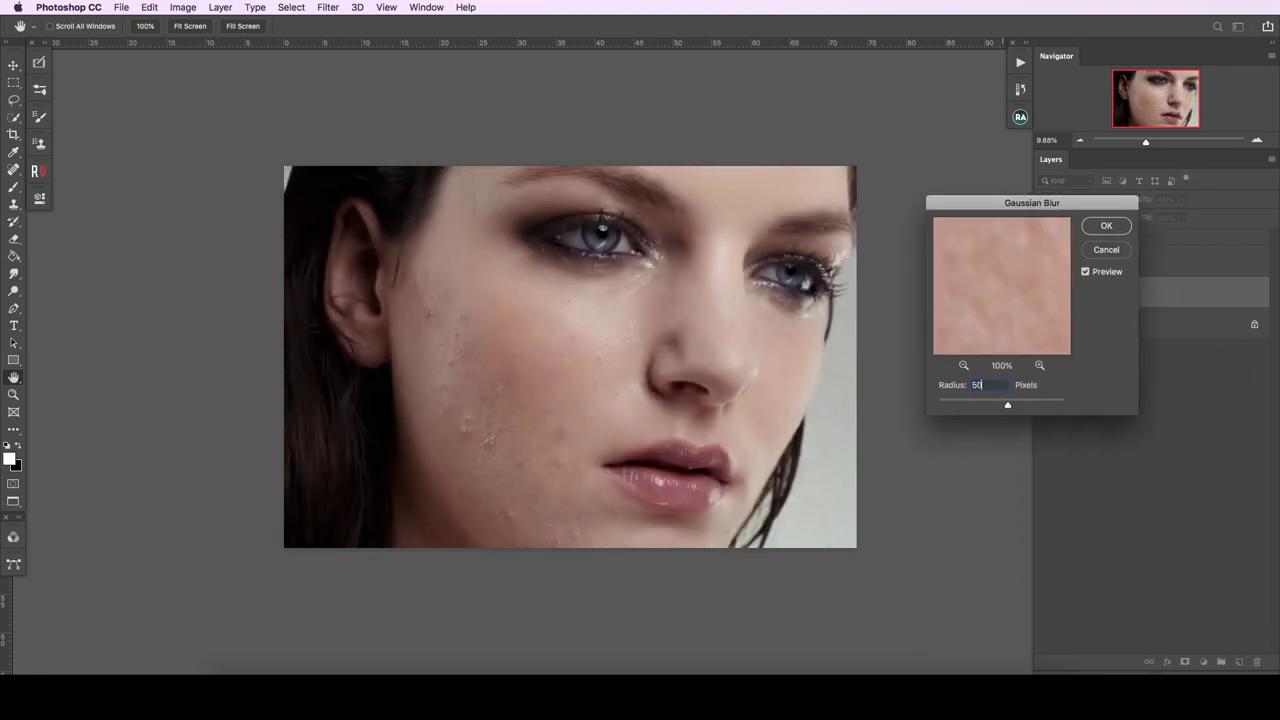
pyautogui.write('40')
pyautogui.write('30')
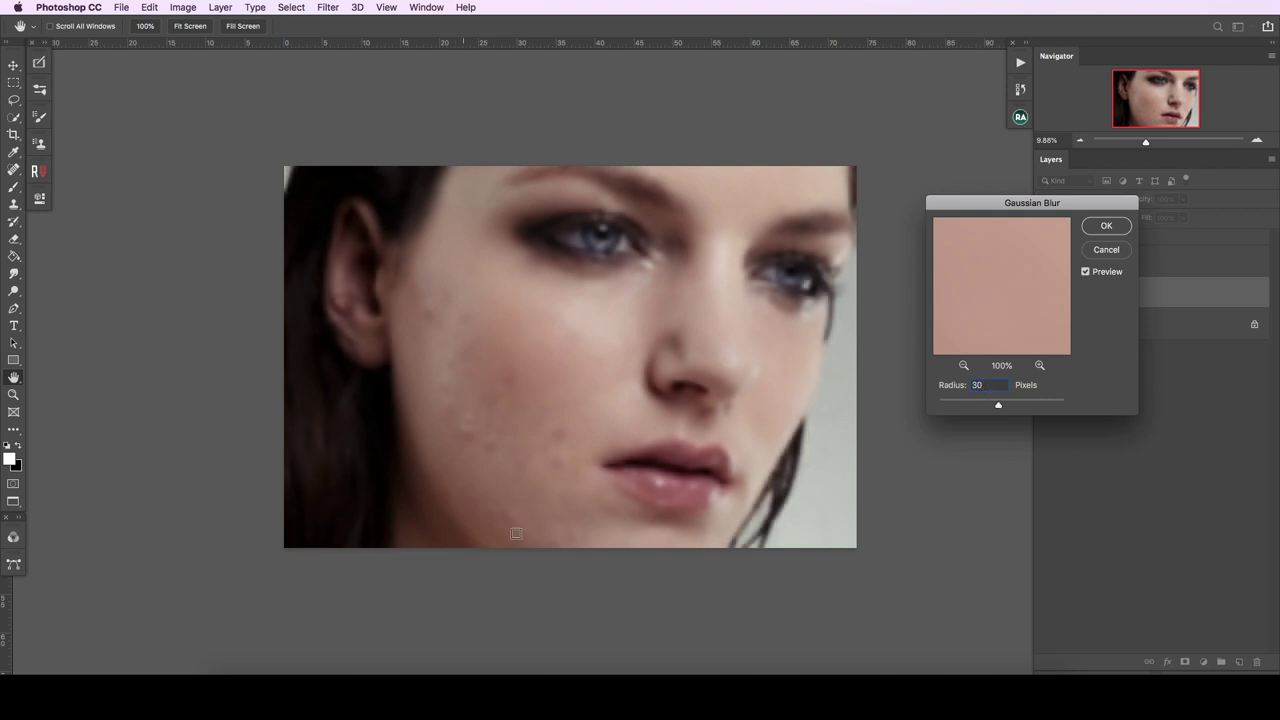
pyautogui.scroll(1, 582, 408)
pyautogui.press('super+r')
pyautogui.write('40')
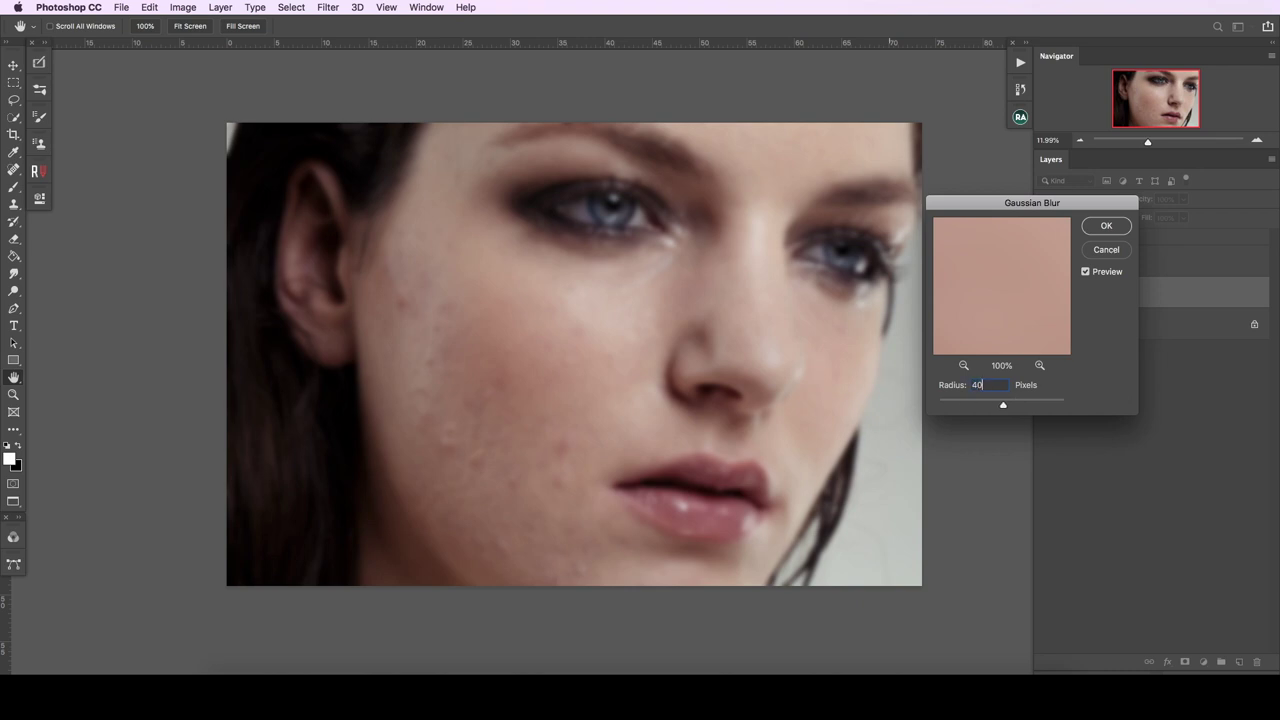
pyautogui.scroll(1, 726, 466)
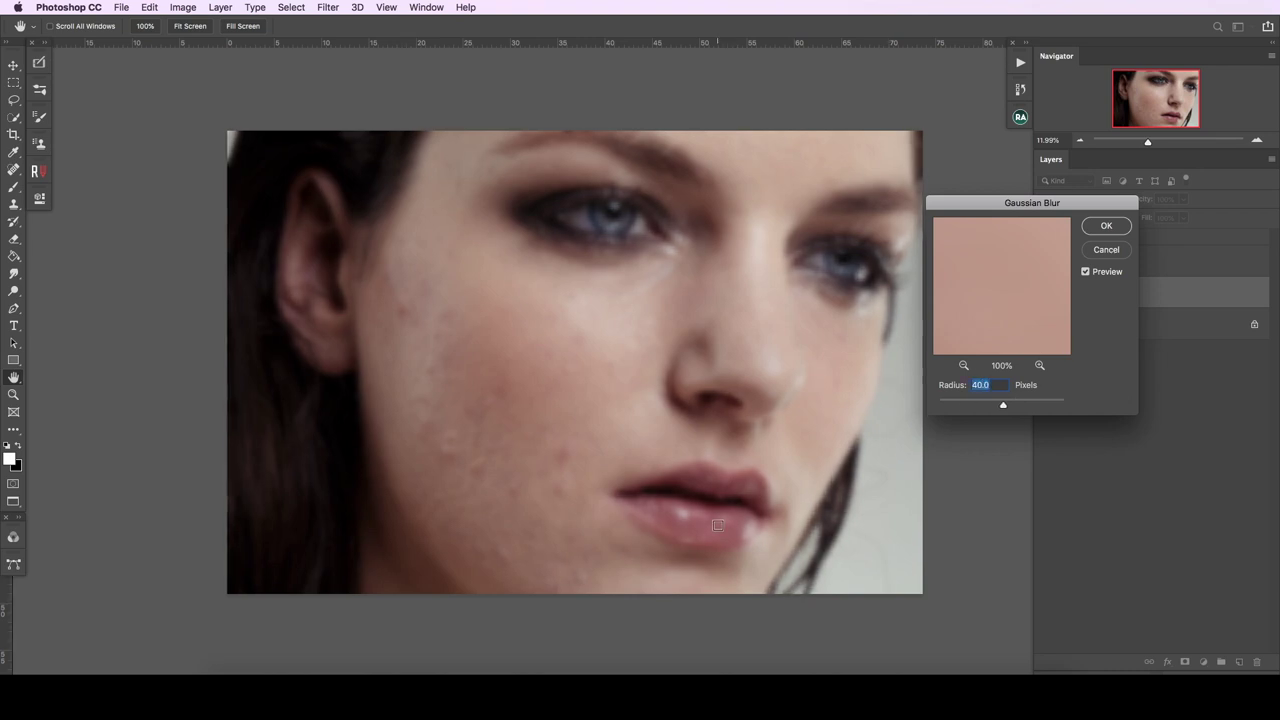
pyautogui.press('Return')
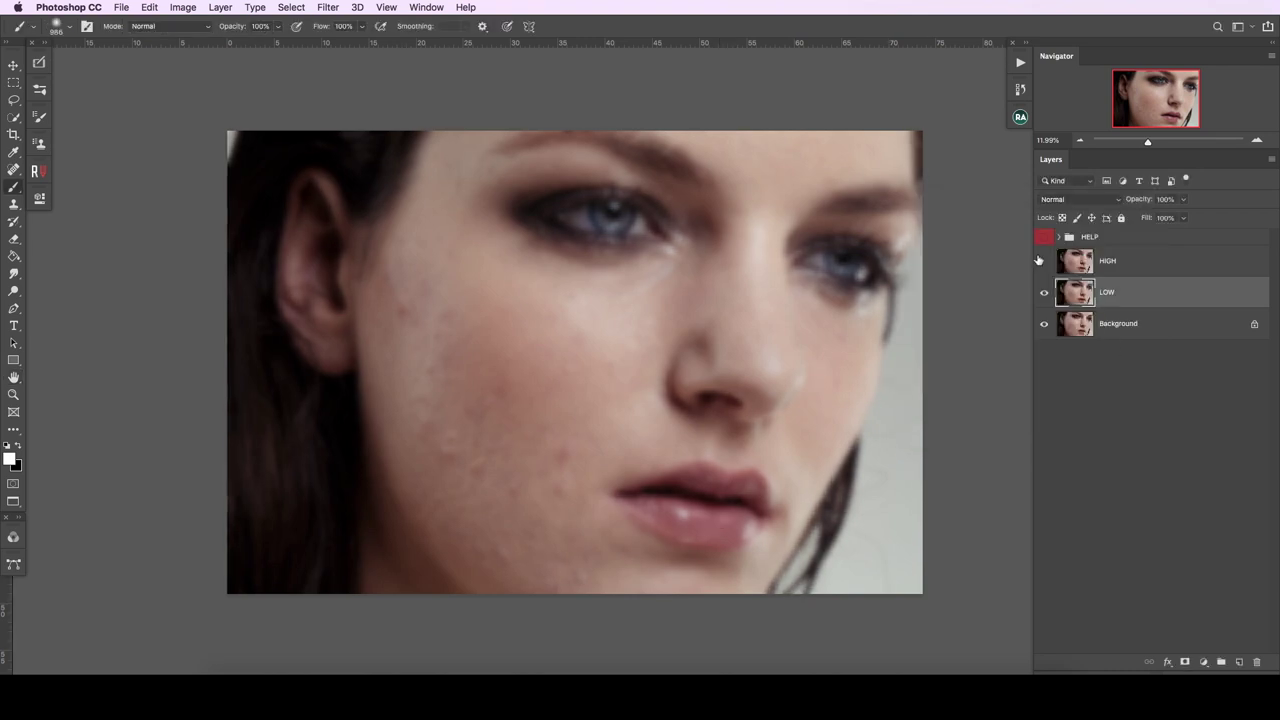
pyautogui.click(1044, 261)
pyautogui.click(1122, 263)
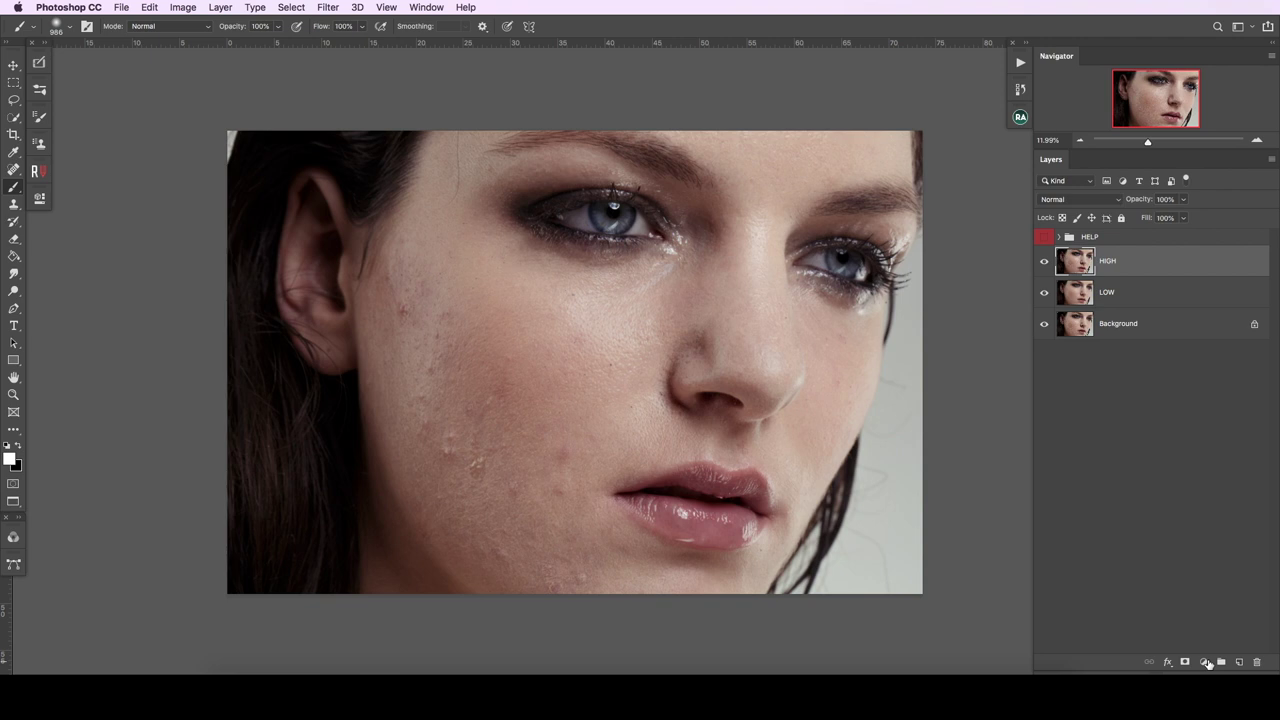
# Step: Add a Curves layer with outputs 64 and 192 and merge it down into HIGH
pyautogui.click(1205, 662)
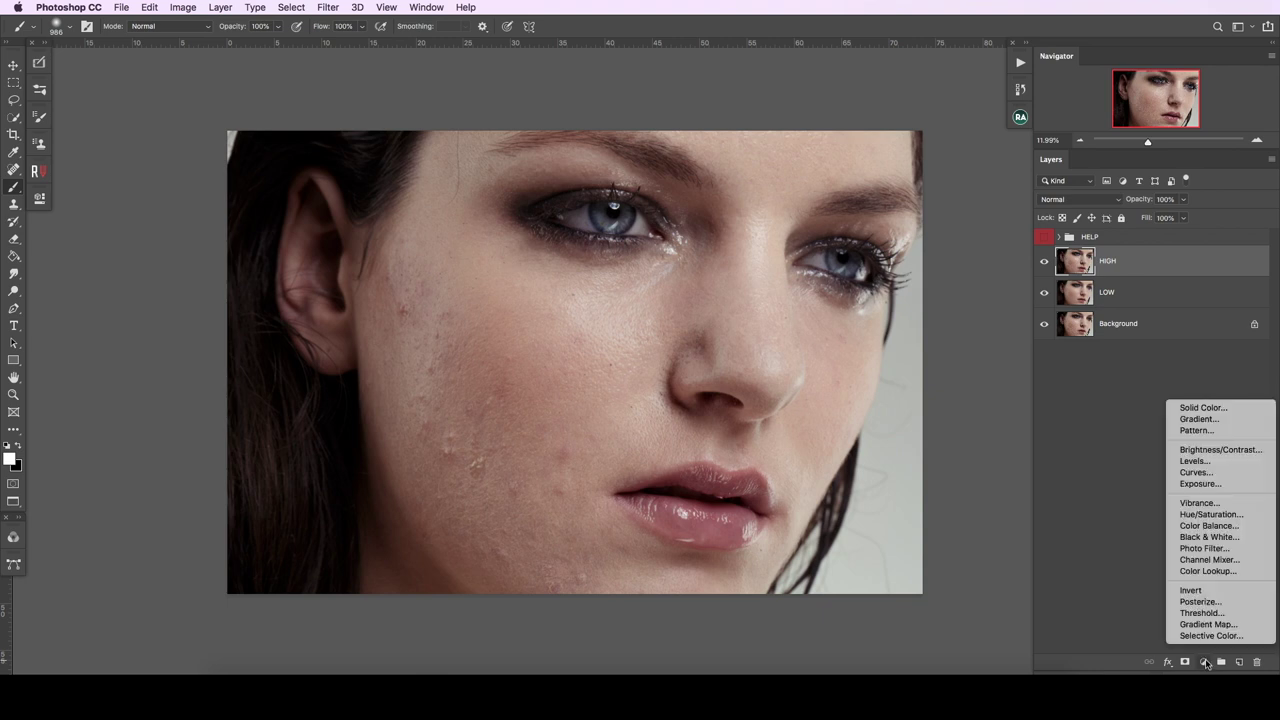
pyautogui.click(1248, 479)
pyautogui.click(122, 447)
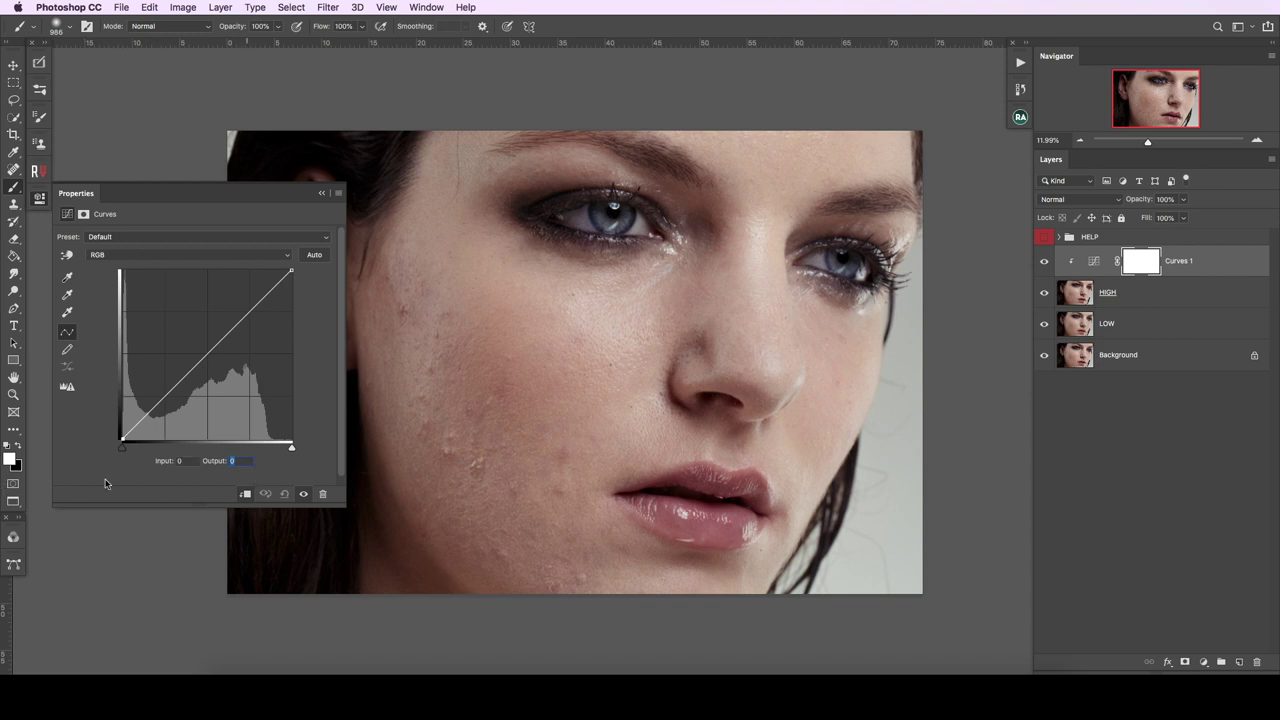
pyautogui.write('64')
pyautogui.press('Return')
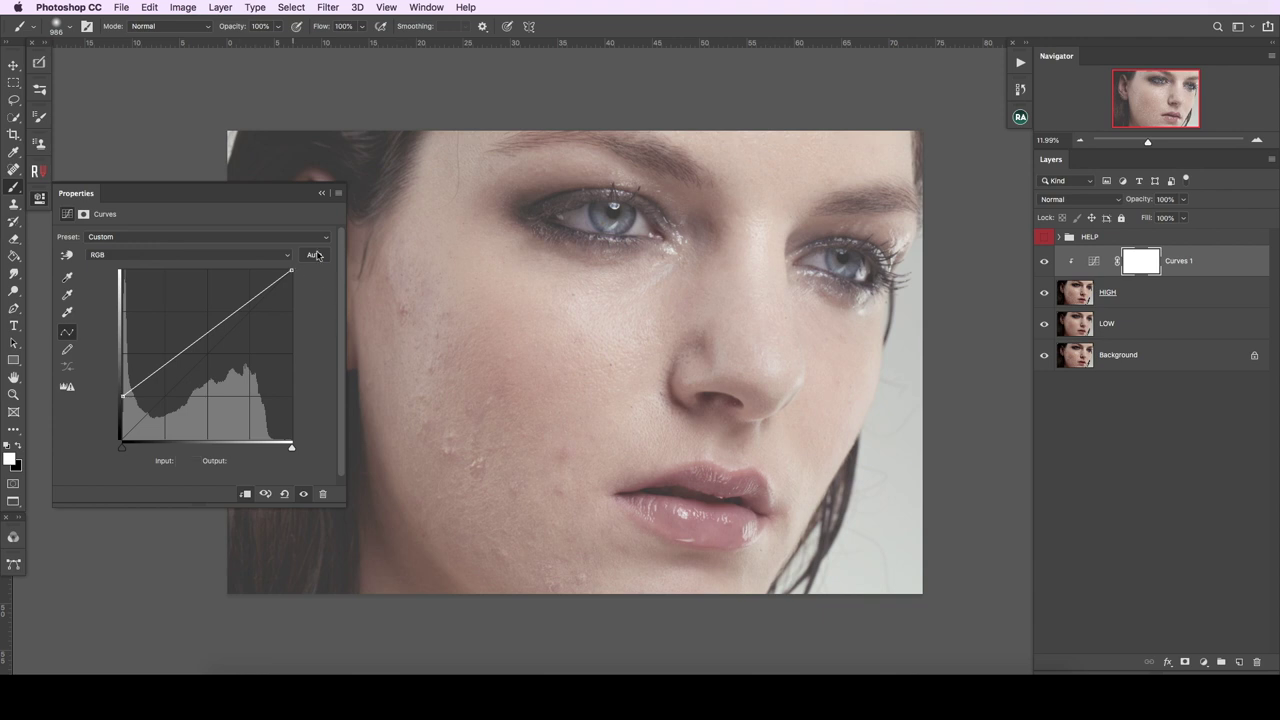
pyautogui.click(291, 271)
pyautogui.click(240, 460)
pyautogui.write('192')
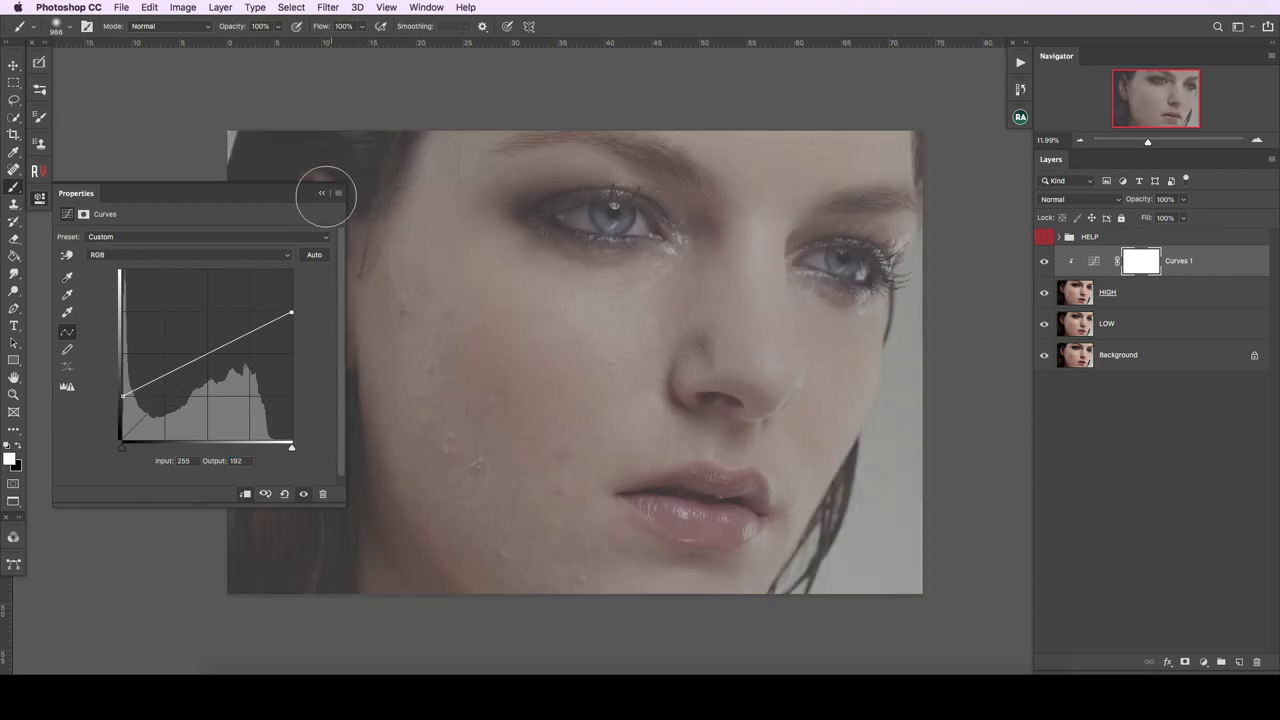
pyautogui.click(322, 193)
pyautogui.hotkey('ctrl', 'e')
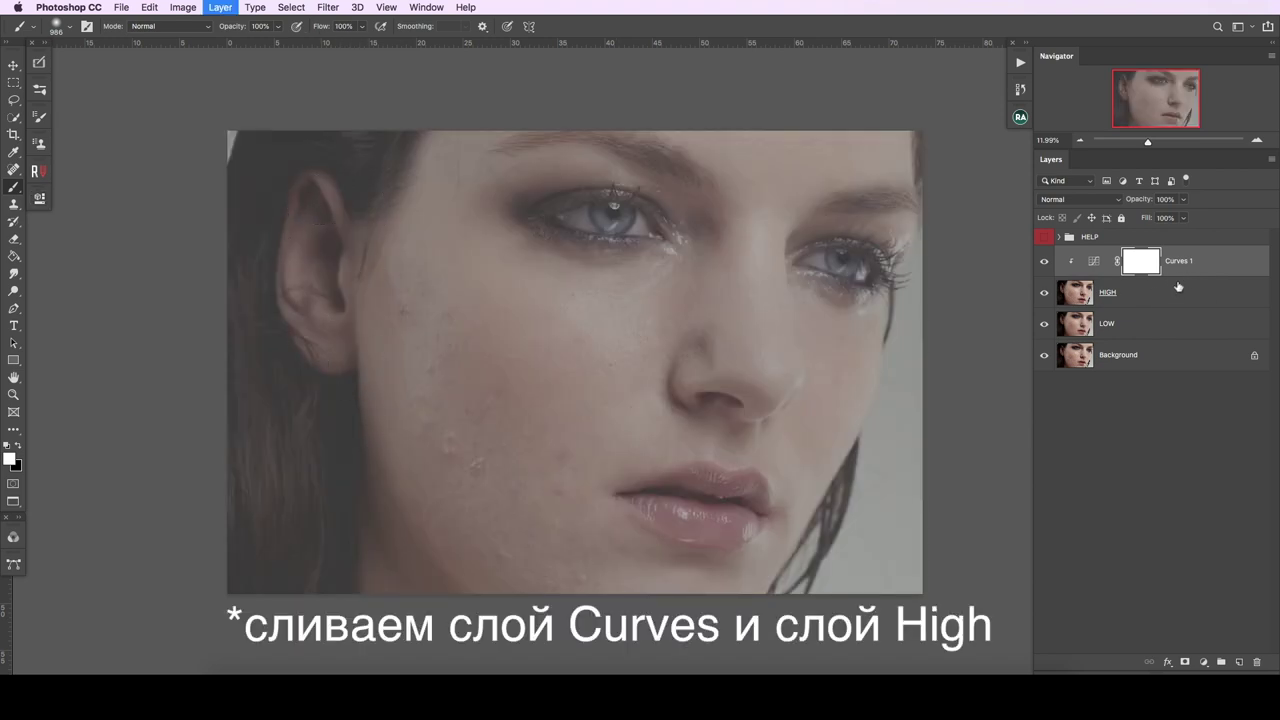
# Step: Apply a 40-pixel High Pass to HIGH, set it to Linear Light, and group it with LOW
pyautogui.click(315, 8)
pyautogui.moveTo(395, 280)
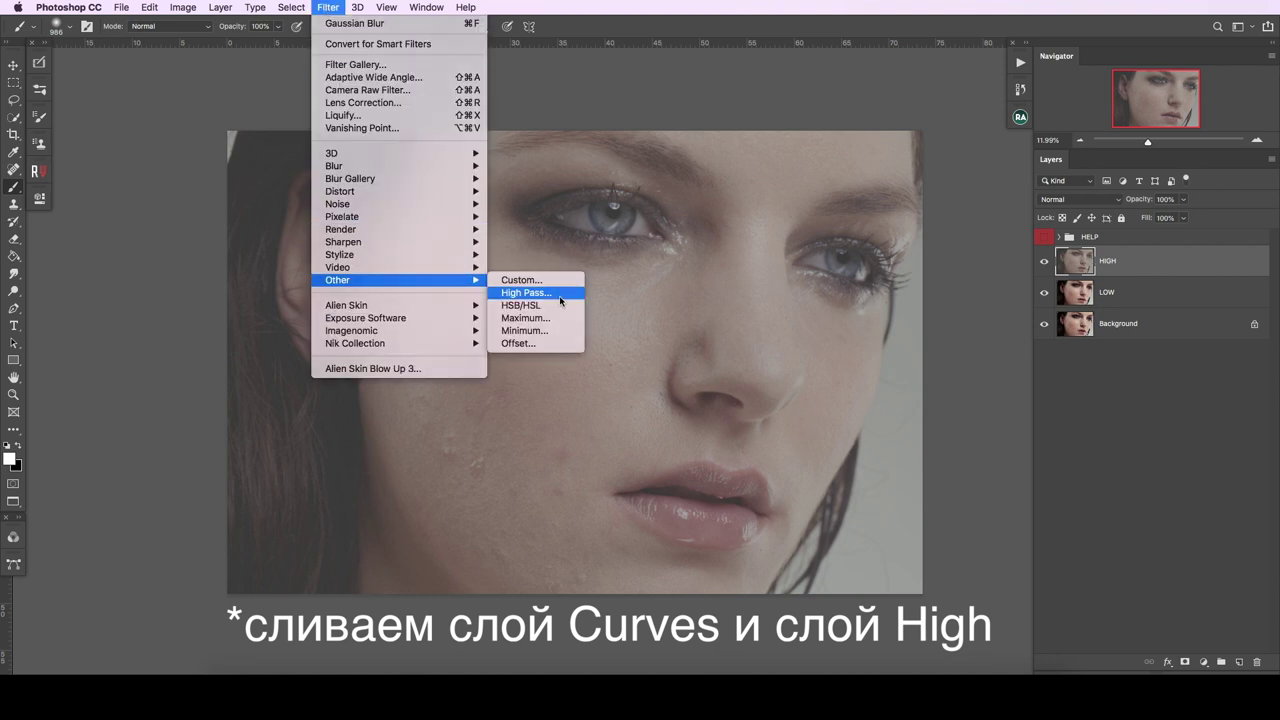
pyautogui.click(548, 293)
pyautogui.write('40')
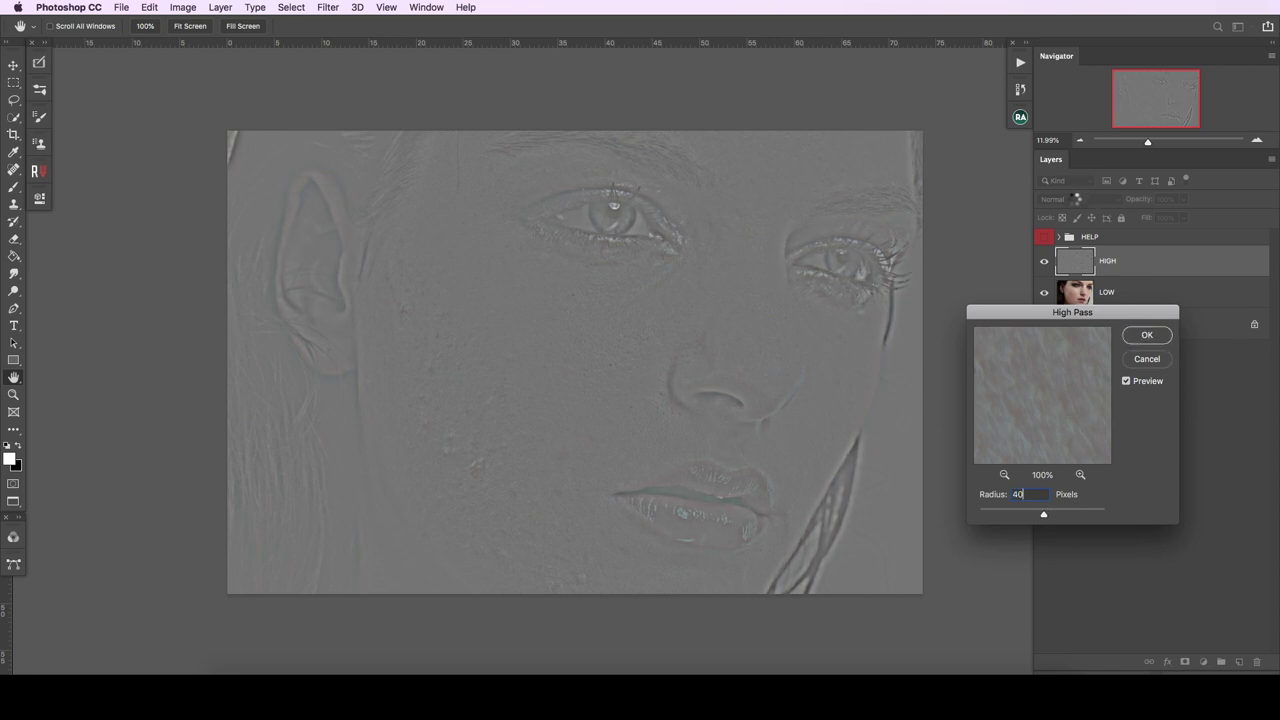
pyautogui.press('Return')
pyautogui.click(1072, 200)
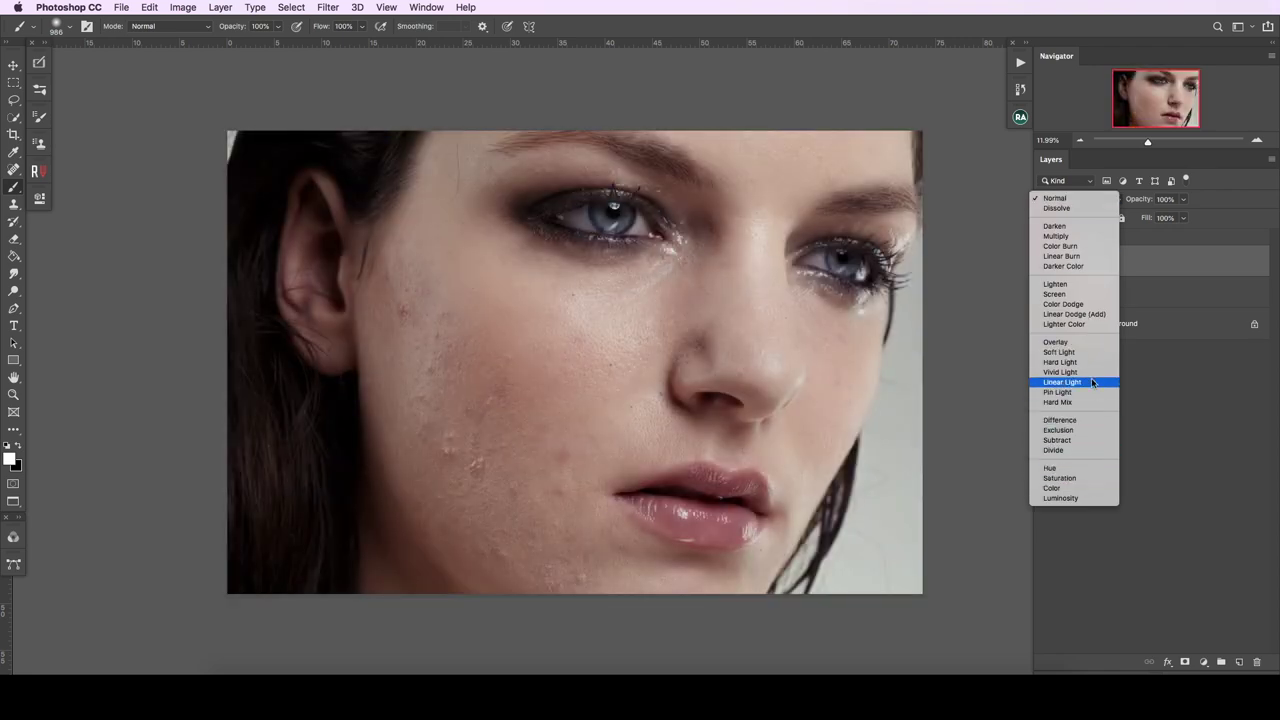
pyautogui.click(1092, 382)
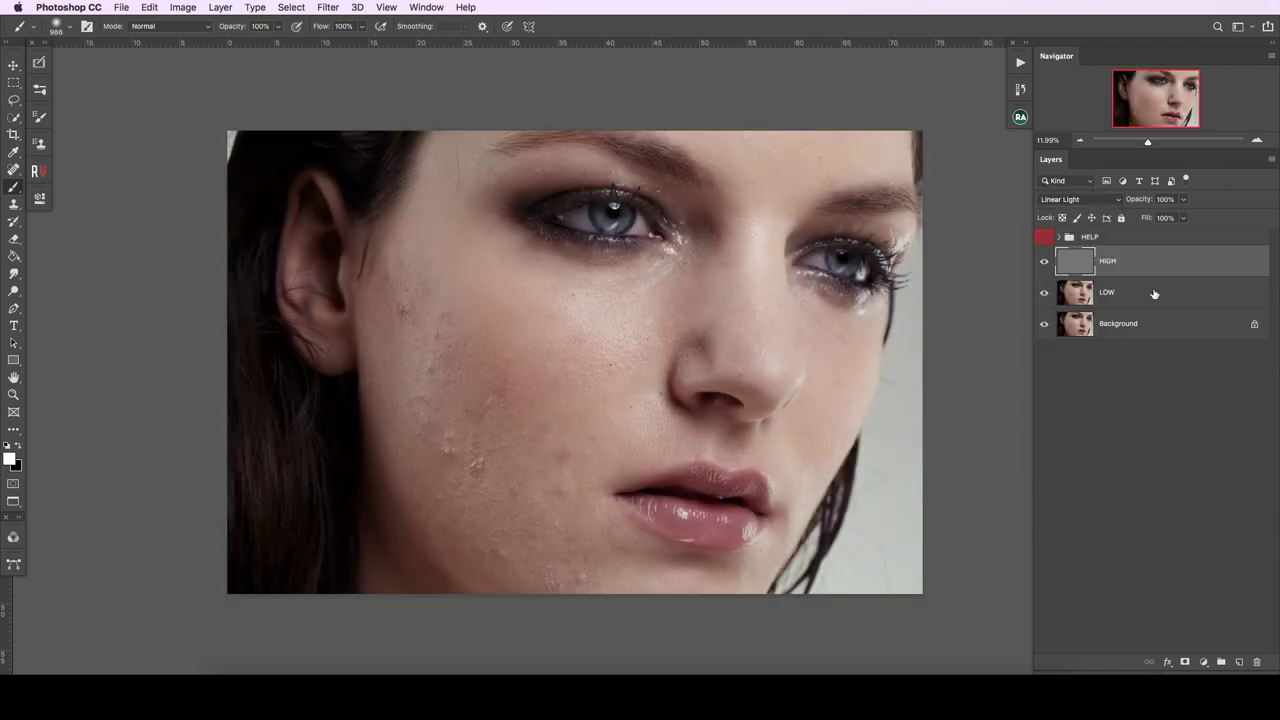
pyautogui.keyDown('shift'); pyautogui.click(1154, 293); pyautogui.keyUp('shift')
pyautogui.hotkey('ctrl', 'g')
# Step: Name the new group FS and expand it to show its layers
pyautogui.doubleClick(1092, 253)
pyautogui.write('FS')
pyautogui.press('Return')
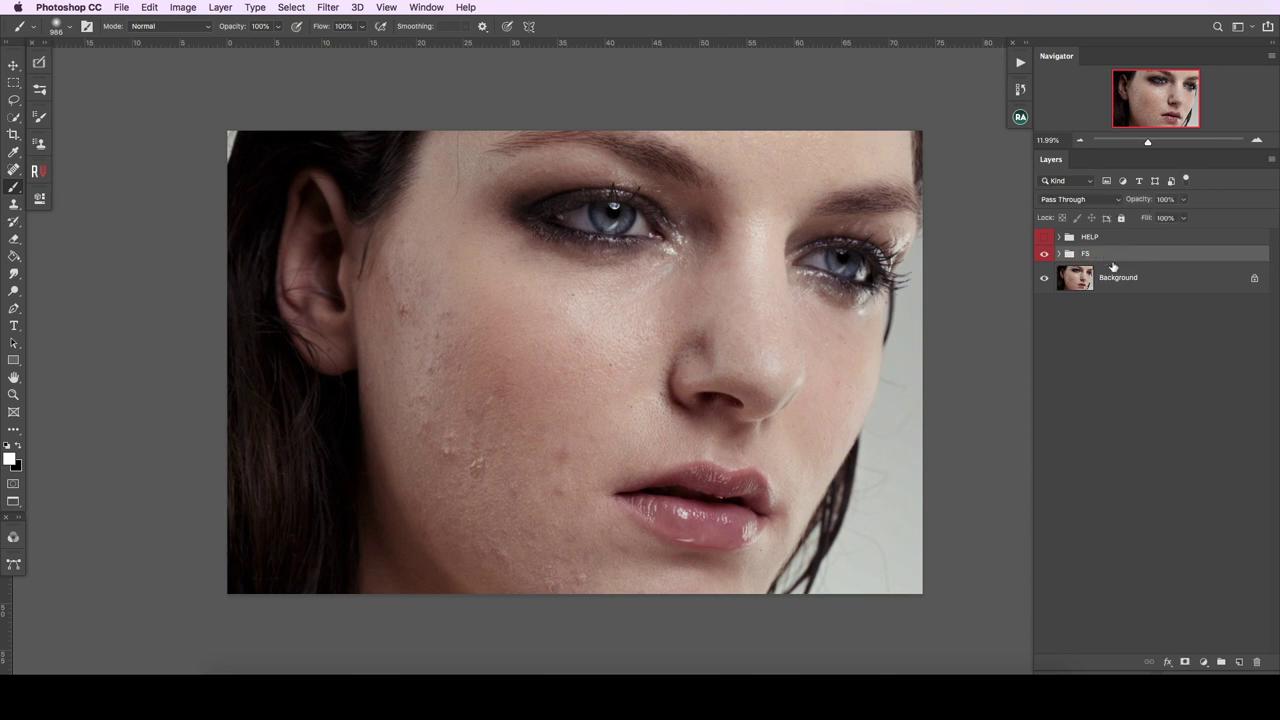
pyautogui.click(1058, 254)
# Step: Toggle the FS group's visibility to compare with the original, then select LOW
pyautogui.click(1044, 255)
pyautogui.click(1044, 255)
pyautogui.click(1044, 255)
pyautogui.click(1044, 255)
pyautogui.scroll(3, 600, 179)
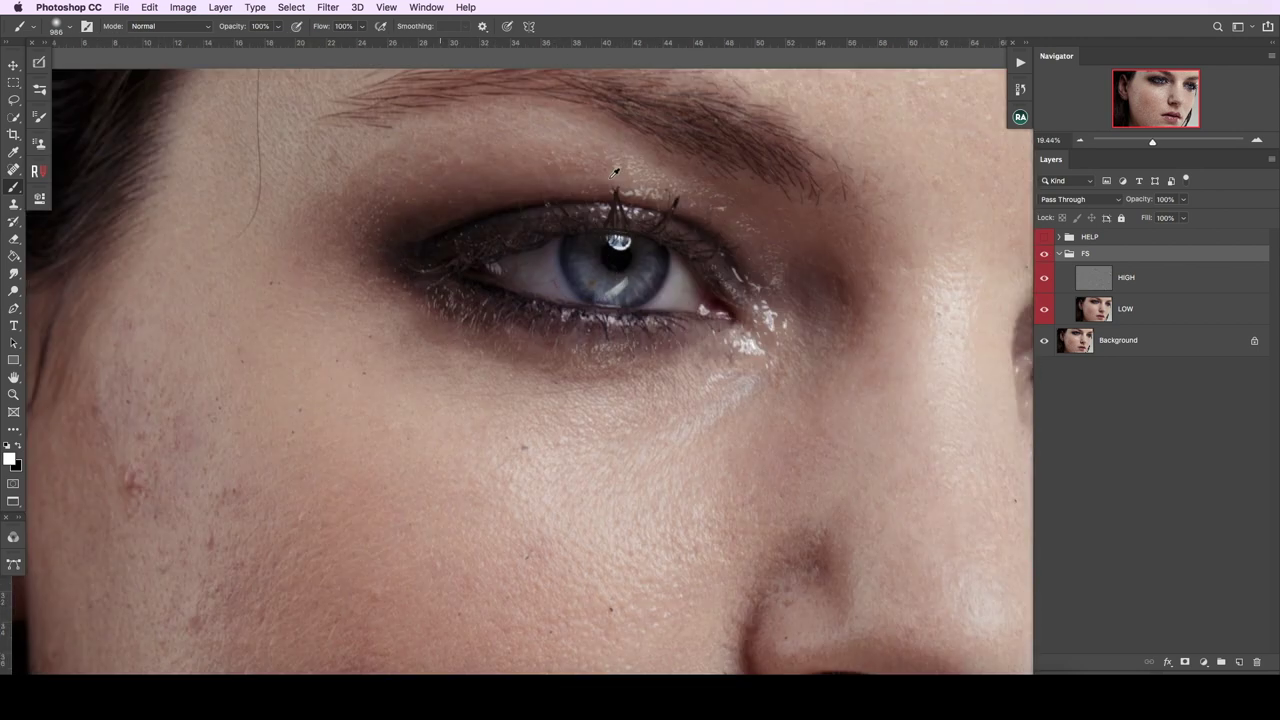
pyautogui.click(1044, 255)
pyautogui.click(1044, 255)
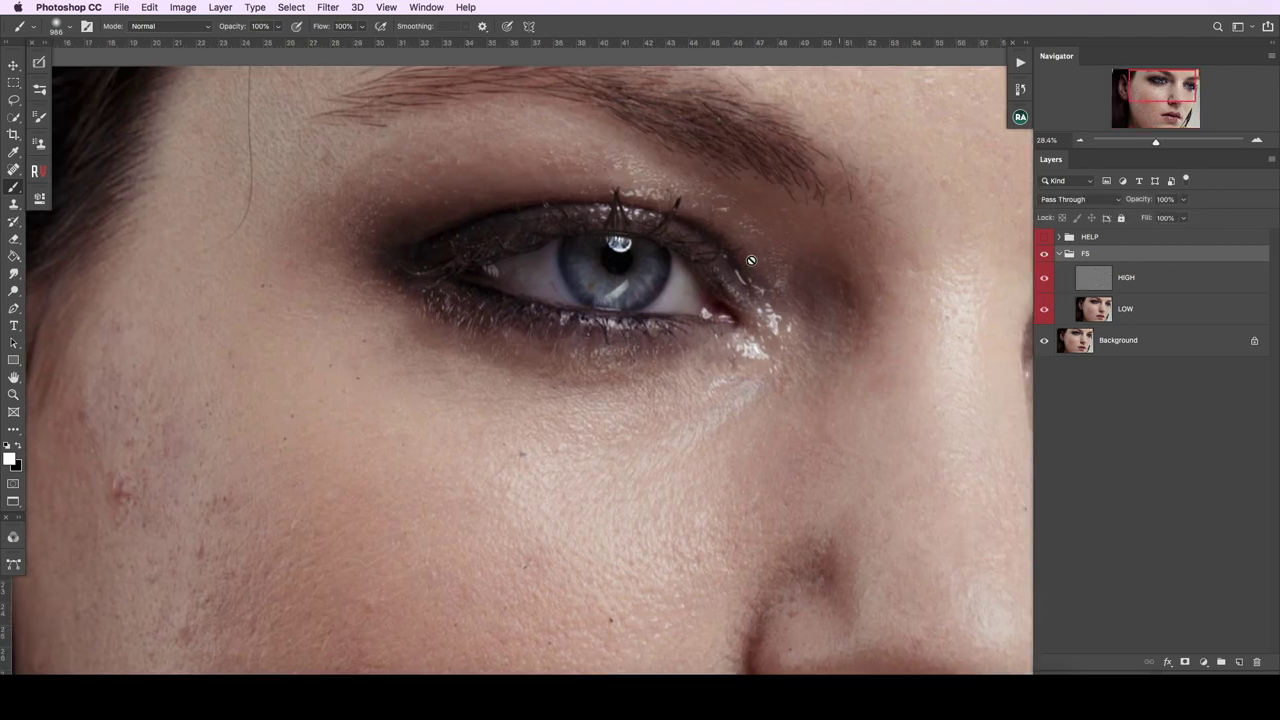
pyautogui.scroll(-4, 748, 262)
pyautogui.scroll(1, 730, 366)
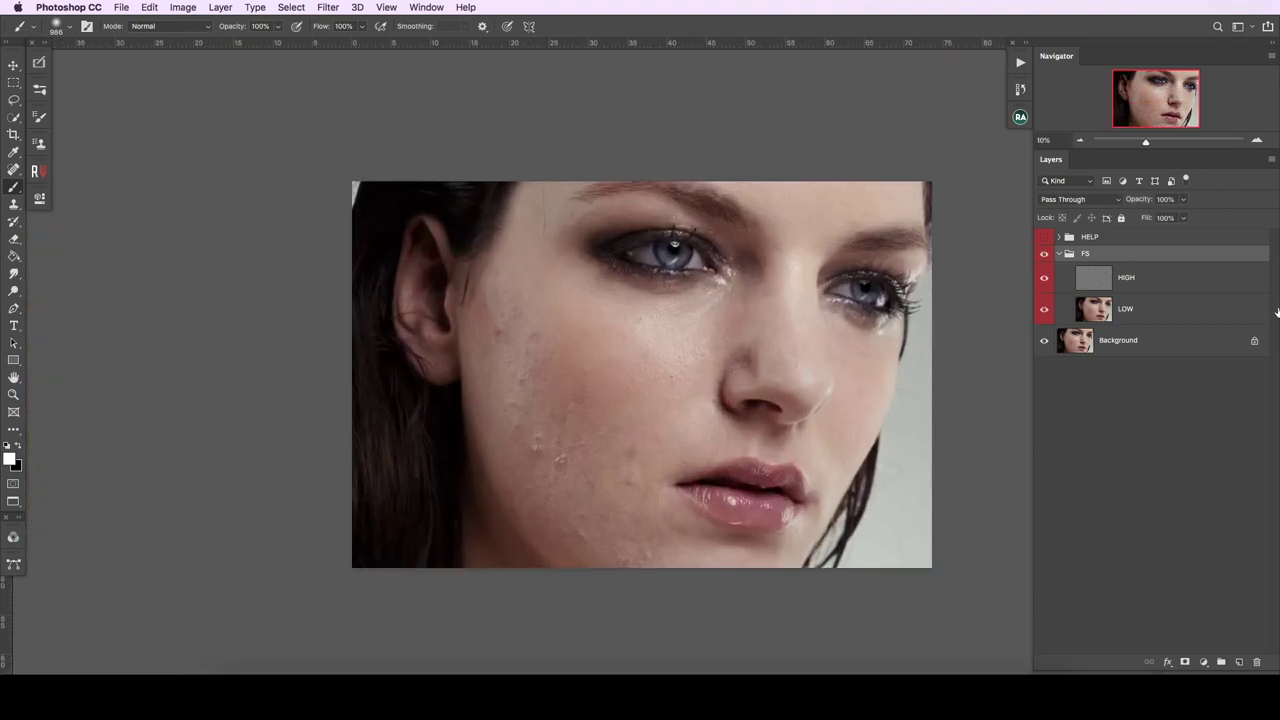
pyautogui.click(1160, 316)
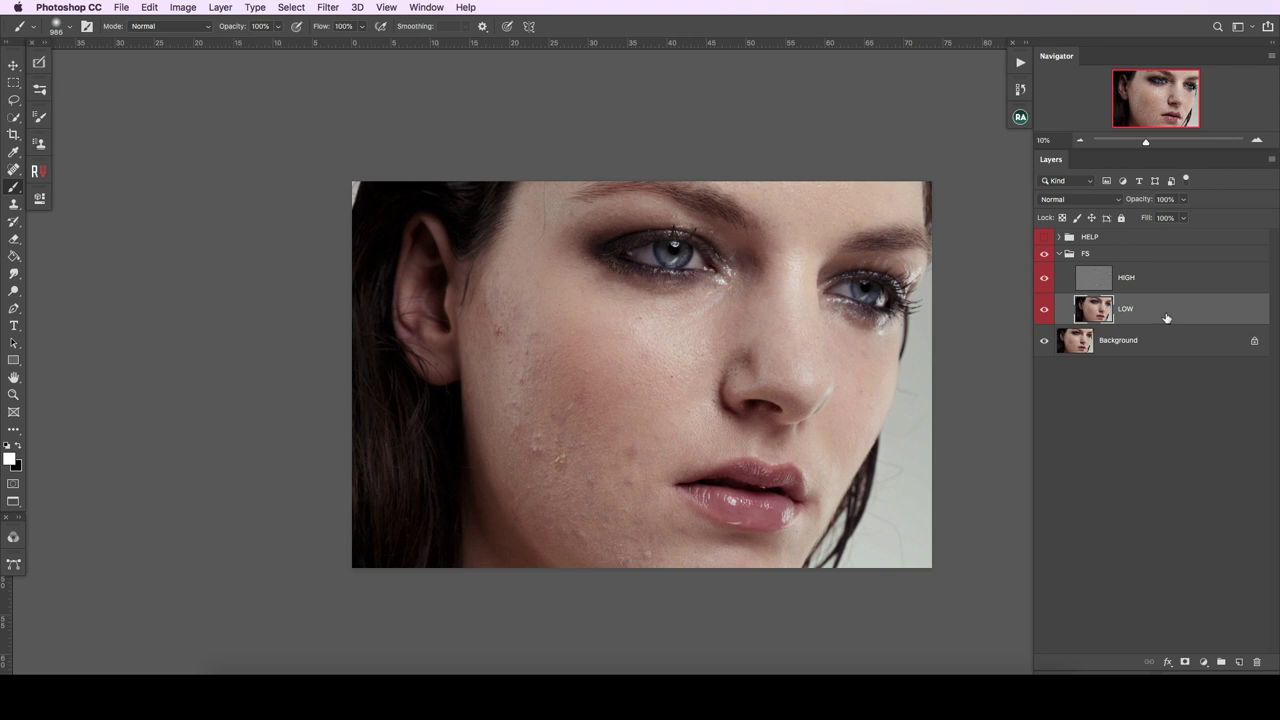
# Step: Duplicate LOW and HIGH, clip the HIGH copy to HIGH, and set it to Normal blending
pyautogui.hotkey('ctrl', 'j')
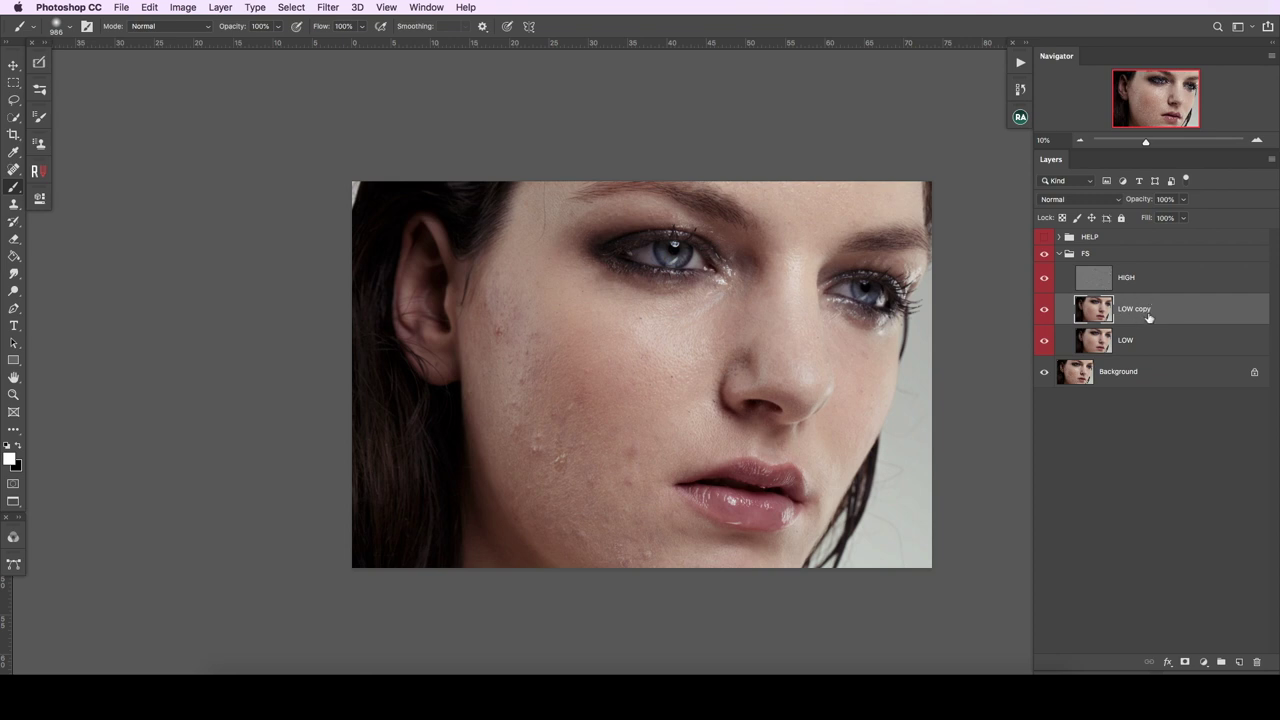
pyautogui.click(1150, 284)
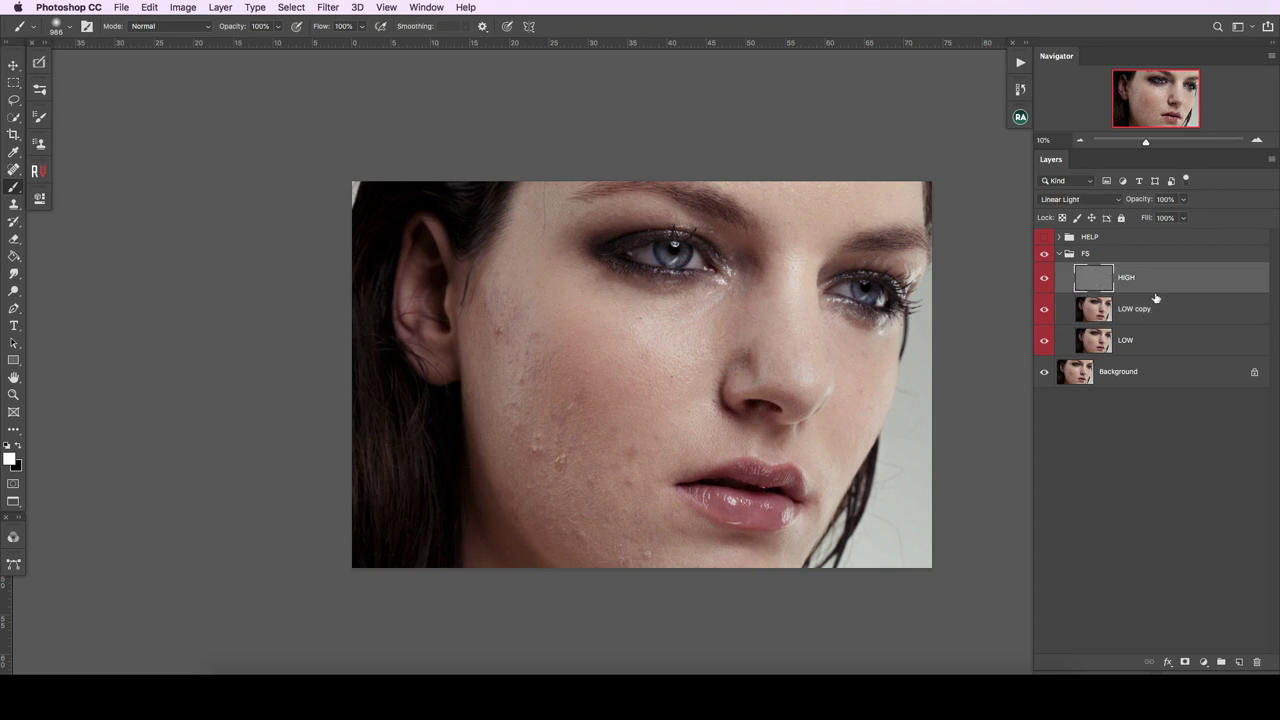
pyautogui.hotkey('ctrl', 'j')
pyautogui.moveTo(1158, 289); pyautogui.dragTo(1170, 291)
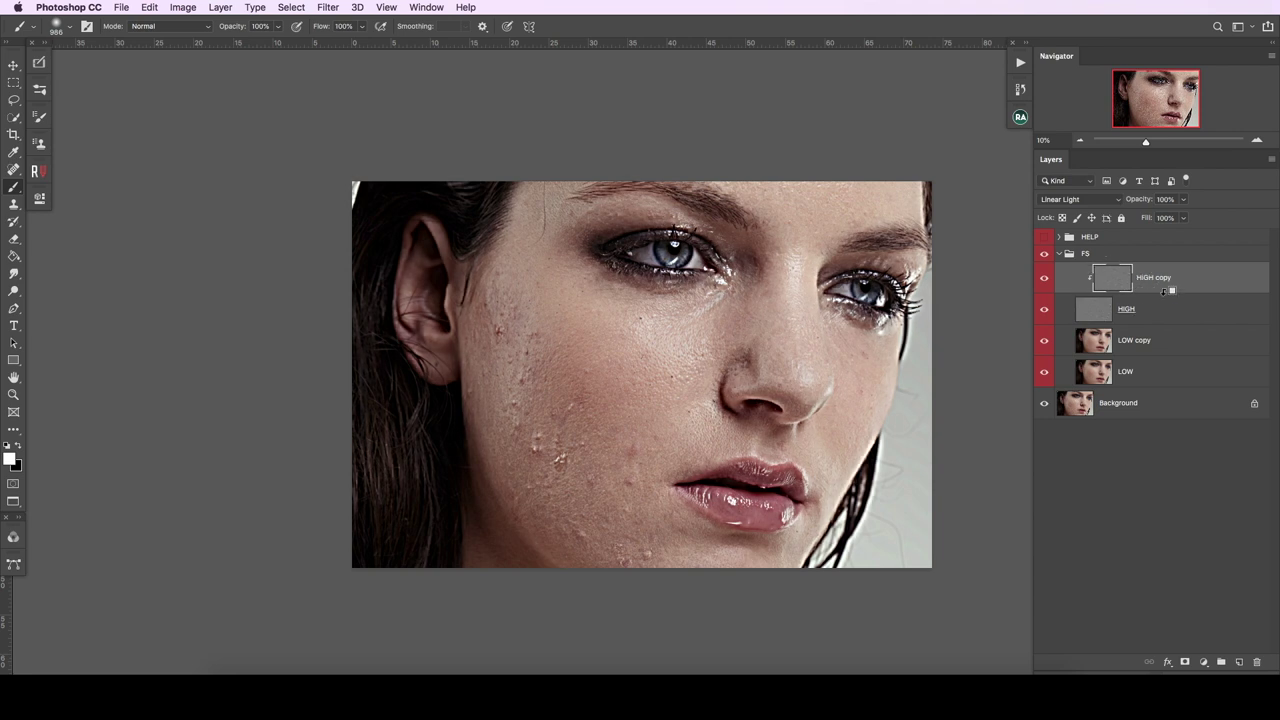
pyautogui.click(1101, 200)
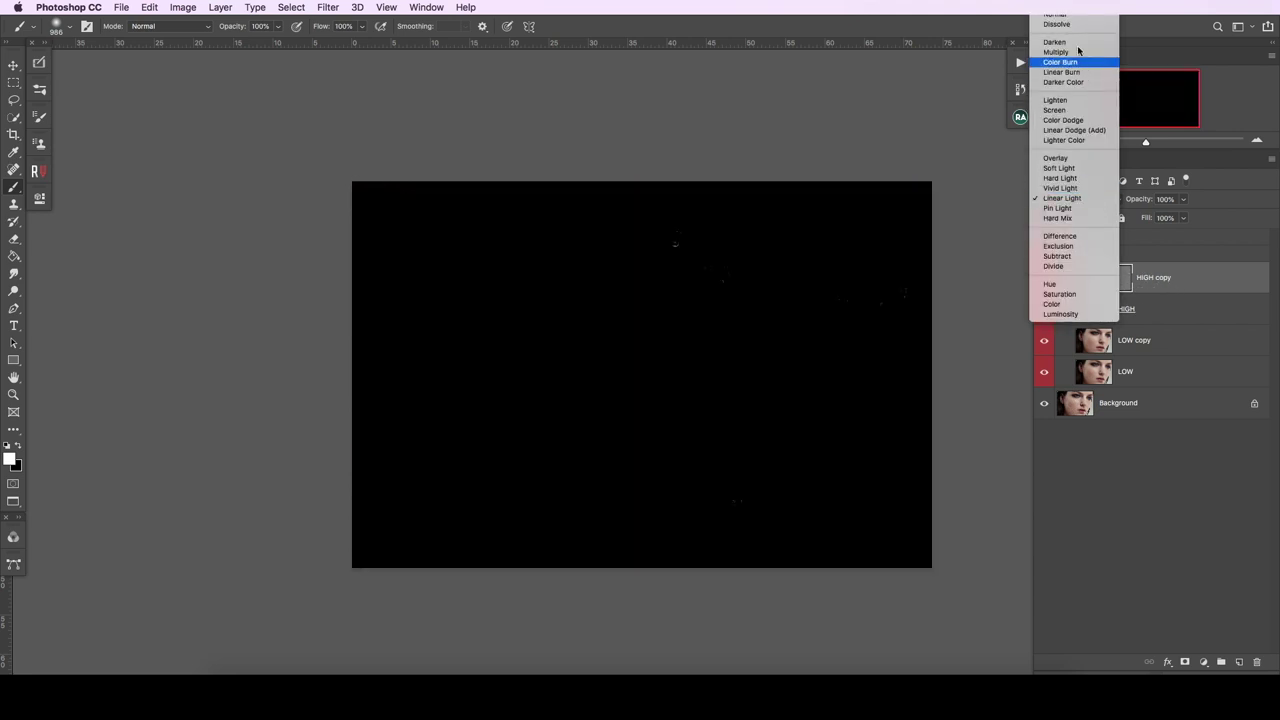
pyautogui.click(1079, 19)
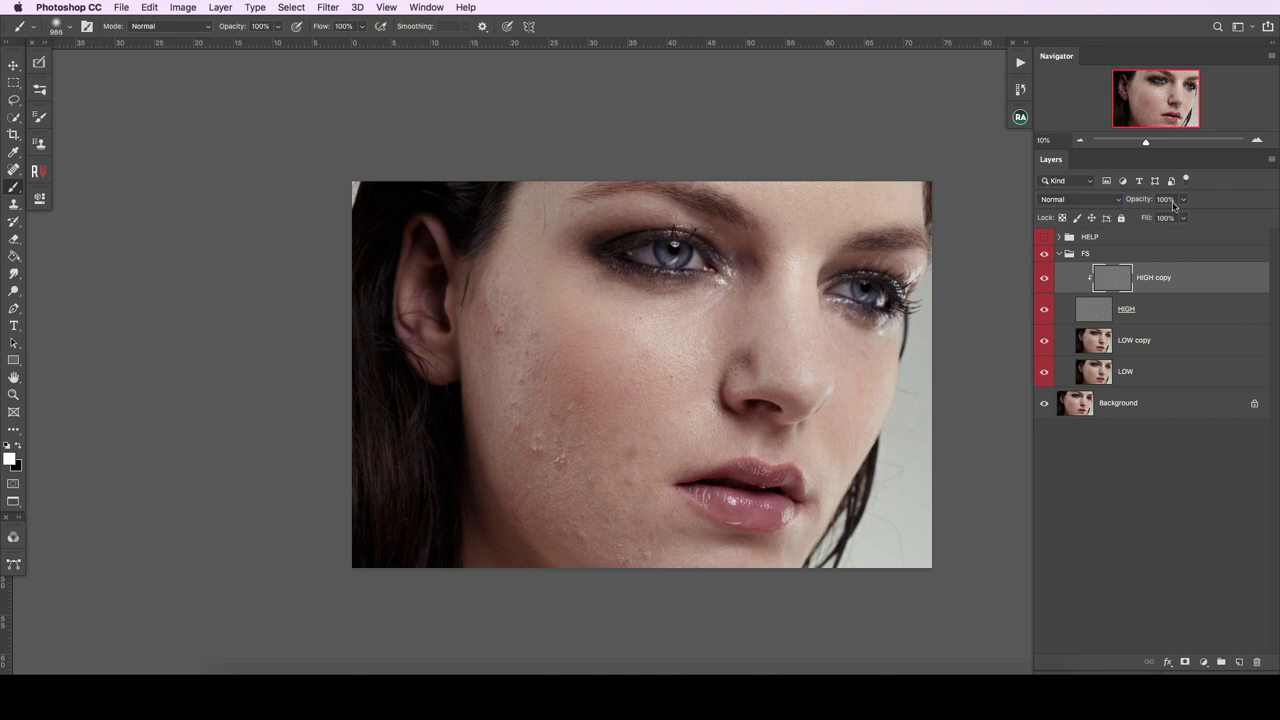
pyautogui.doubleClick(1170, 280)
pyautogui.write('HIGH_RT')
# Step: Name the HIGH copy HIGH_RT, hide HIGH and HIGH_RT, and rename the LOW copy LOW_SB
pyautogui.press('Return')
pyautogui.click(1155, 346)
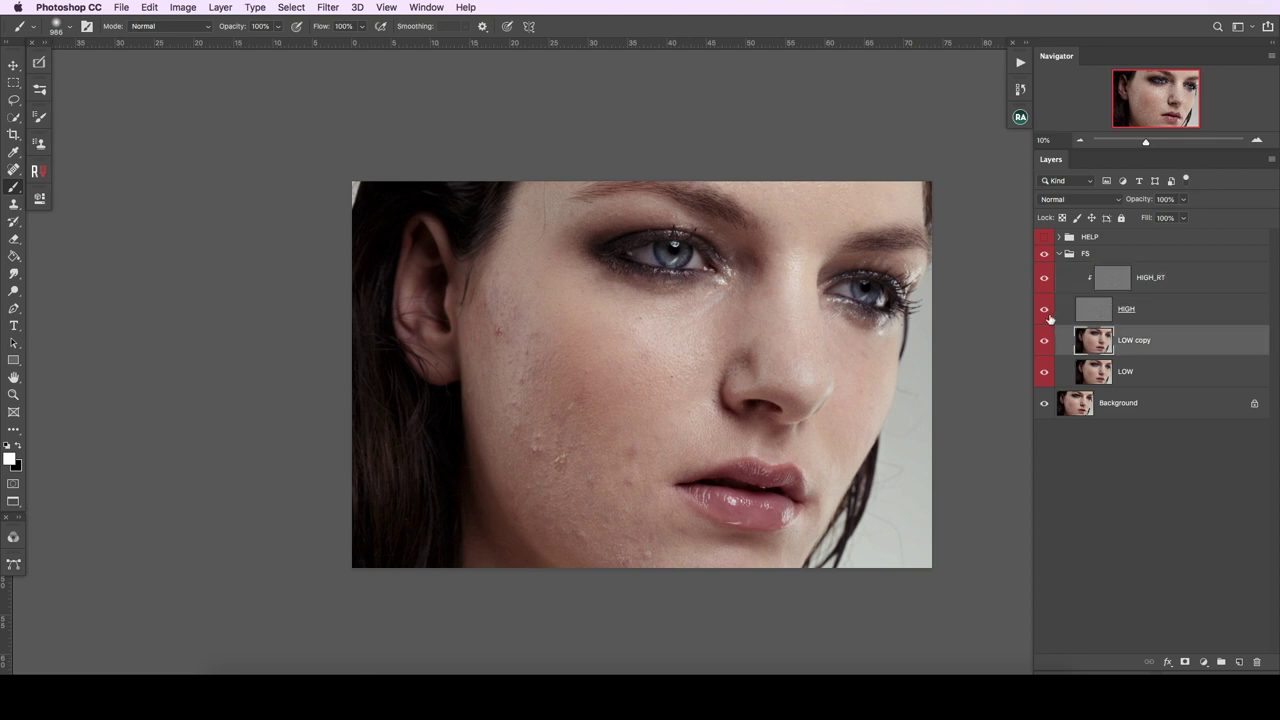
pyautogui.click(1047, 312)
pyautogui.click(1044, 277)
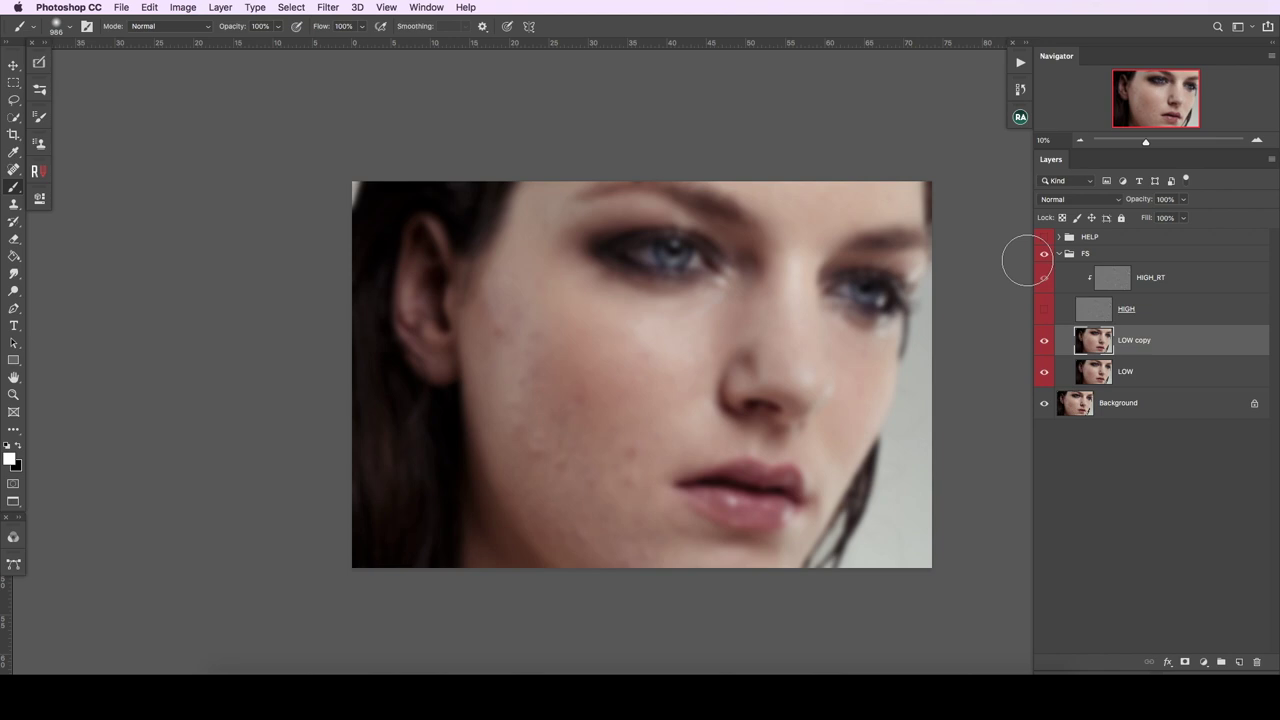
pyautogui.doubleClick(1134, 342)
pyautogui.click(1153, 340)
pyautogui.write('LOW_SB')
pyautogui.press('Return')
# Step: Apply a Surface Blur with radius 100 pixels and threshold 255 levels to LOW_SB
pyautogui.click(332, 14)
pyautogui.moveTo(334, 166)
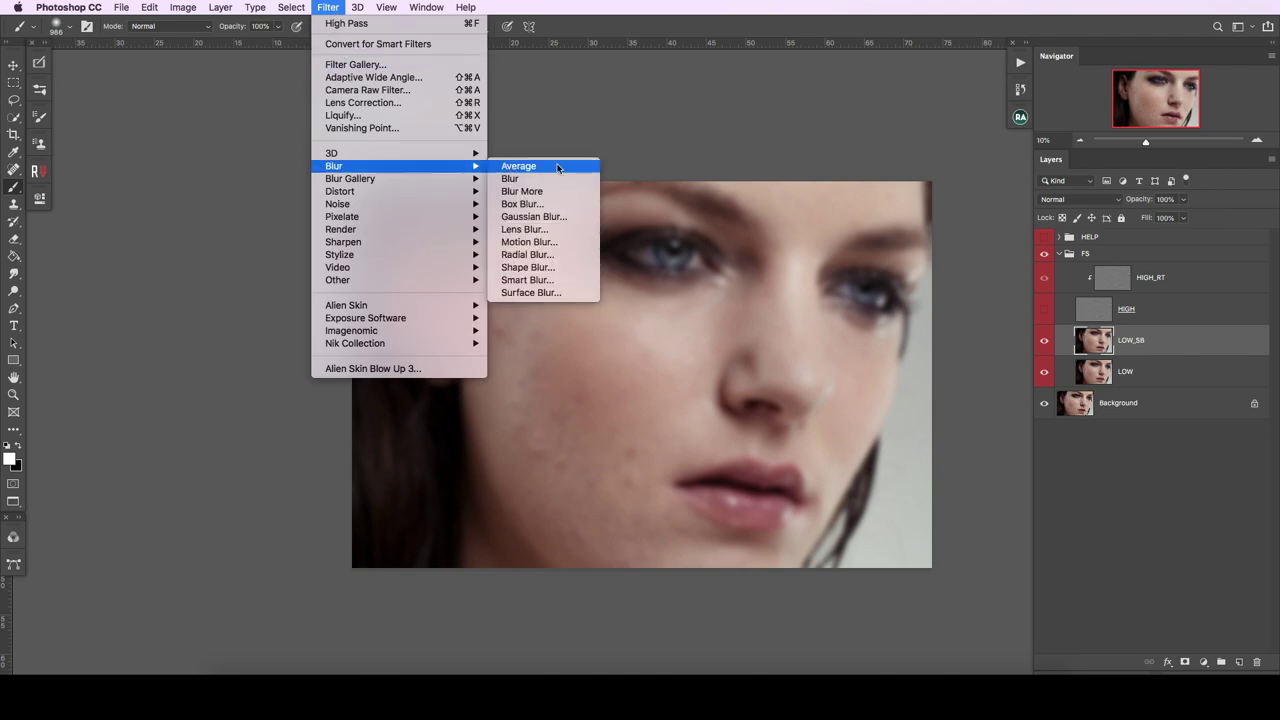
pyautogui.click(522, 293)
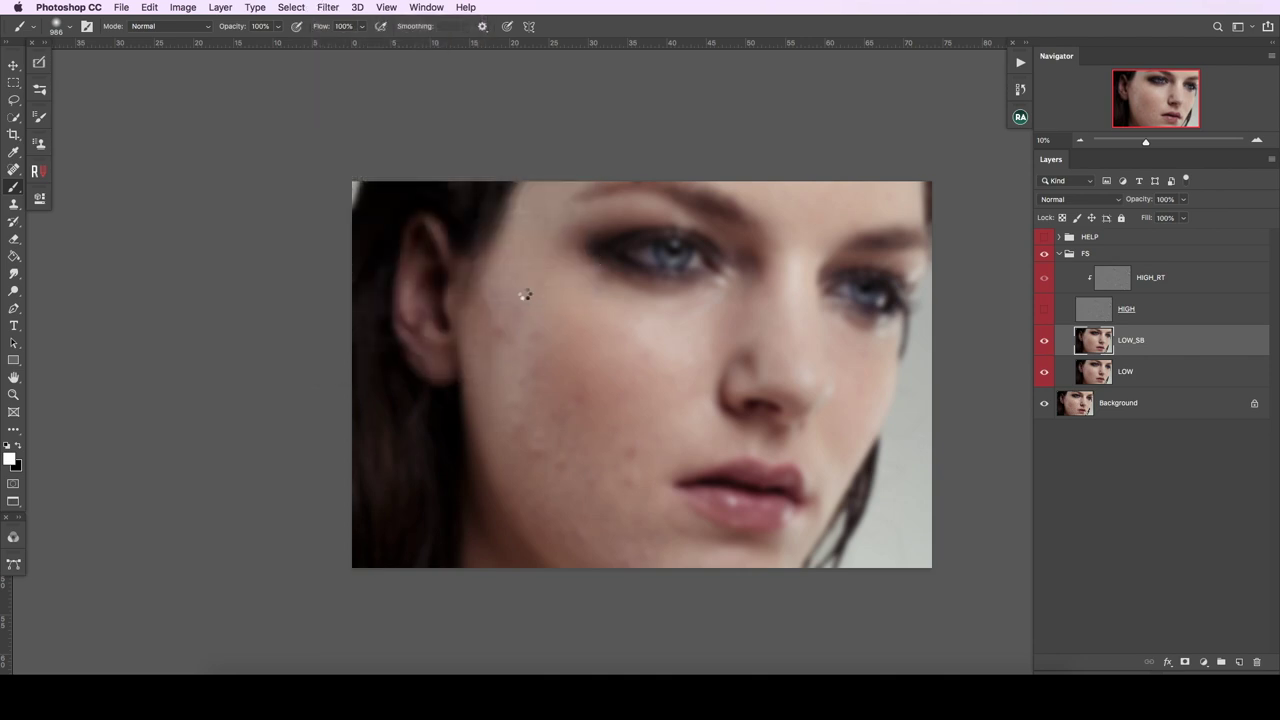
pyautogui.moveTo(753, 330); pyautogui.dragTo(621, 283)
pyautogui.moveTo(916, 363); pyautogui.dragTo(961, 362)
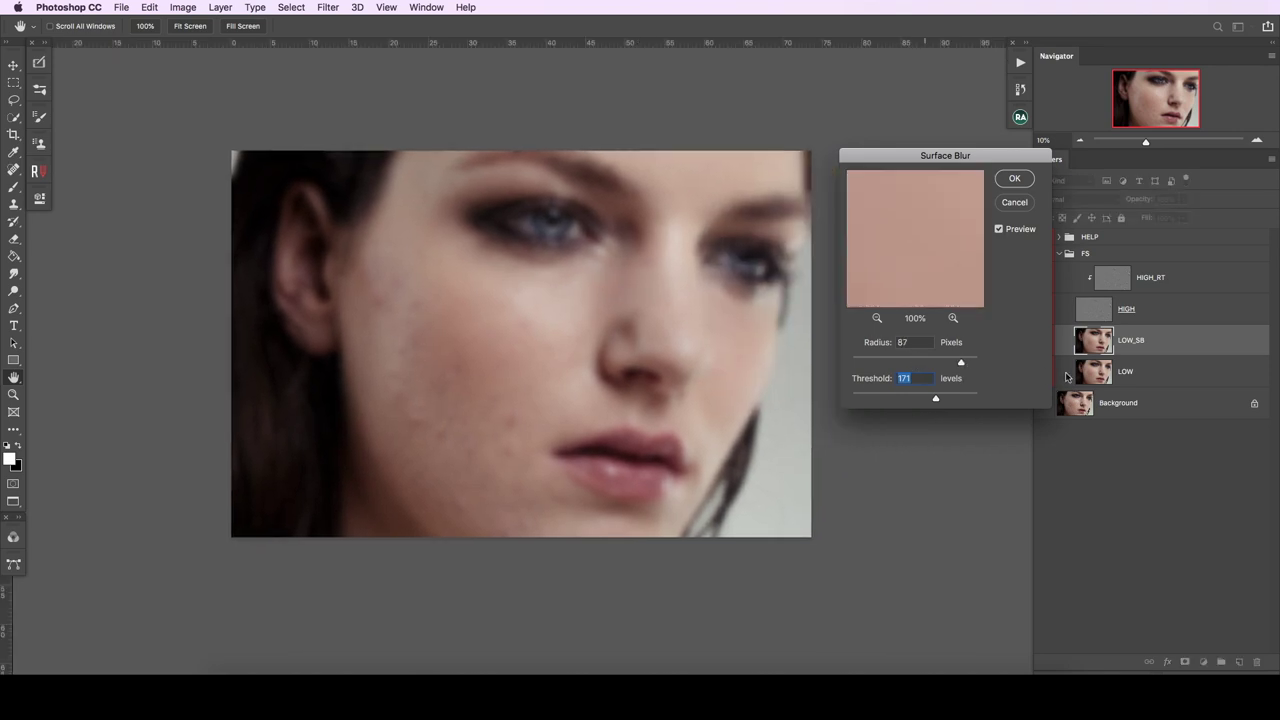
pyautogui.press('Tab')
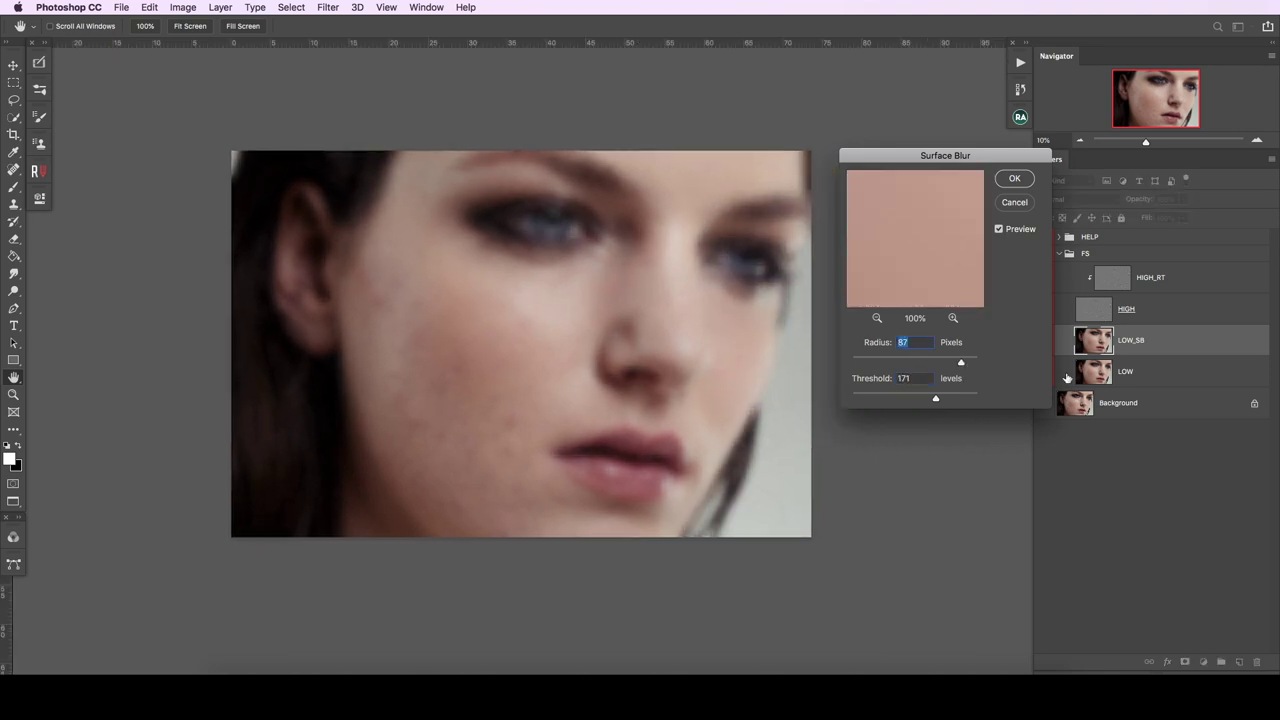
pyautogui.moveTo(936, 398); pyautogui.dragTo(992, 405)
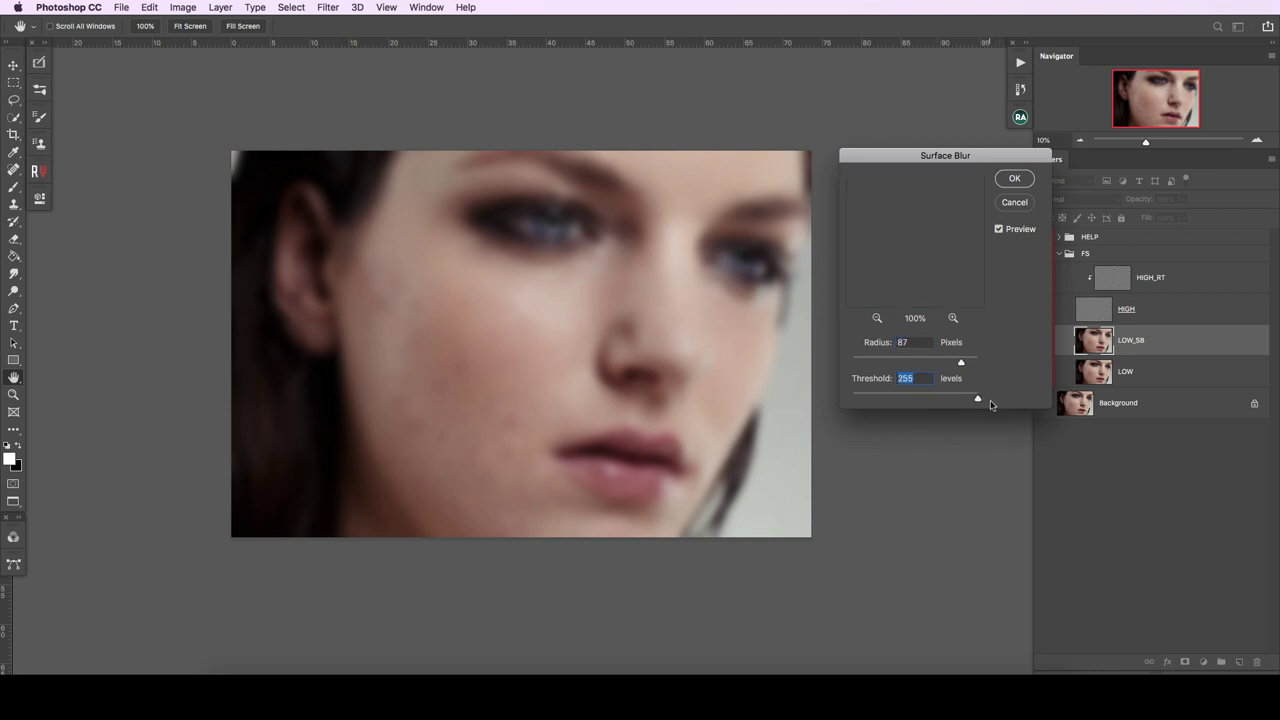
pyautogui.moveTo(962, 363); pyautogui.dragTo(992, 369)
pyautogui.press('Tab')
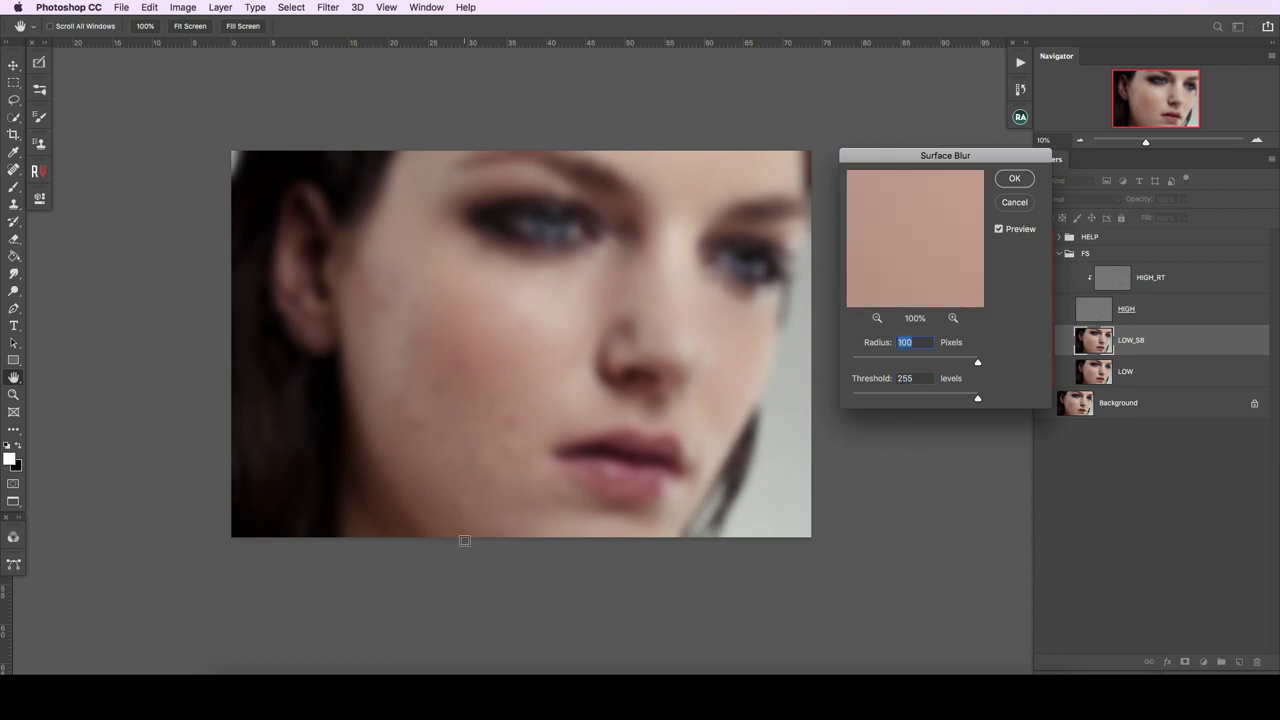
pyautogui.click(1022, 229)
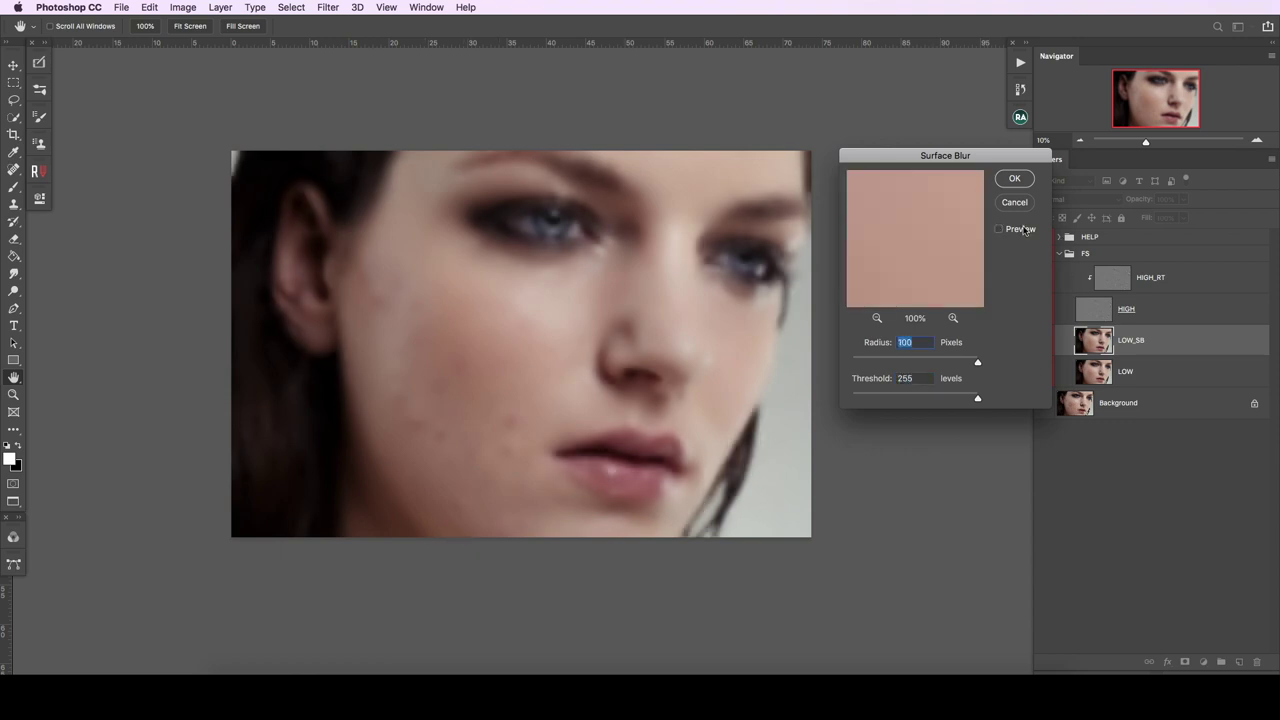
pyautogui.click(1024, 230)
pyautogui.click(1024, 230)
pyautogui.click(1024, 230)
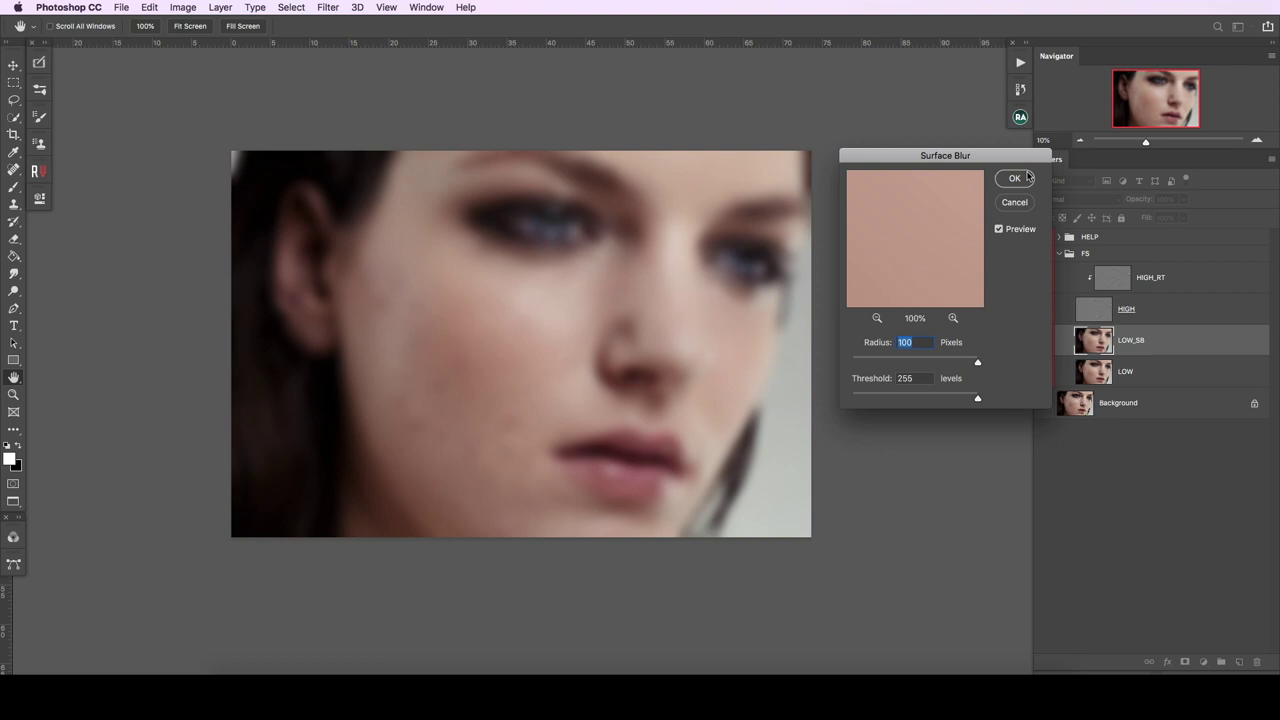
pyautogui.click(1014, 178)
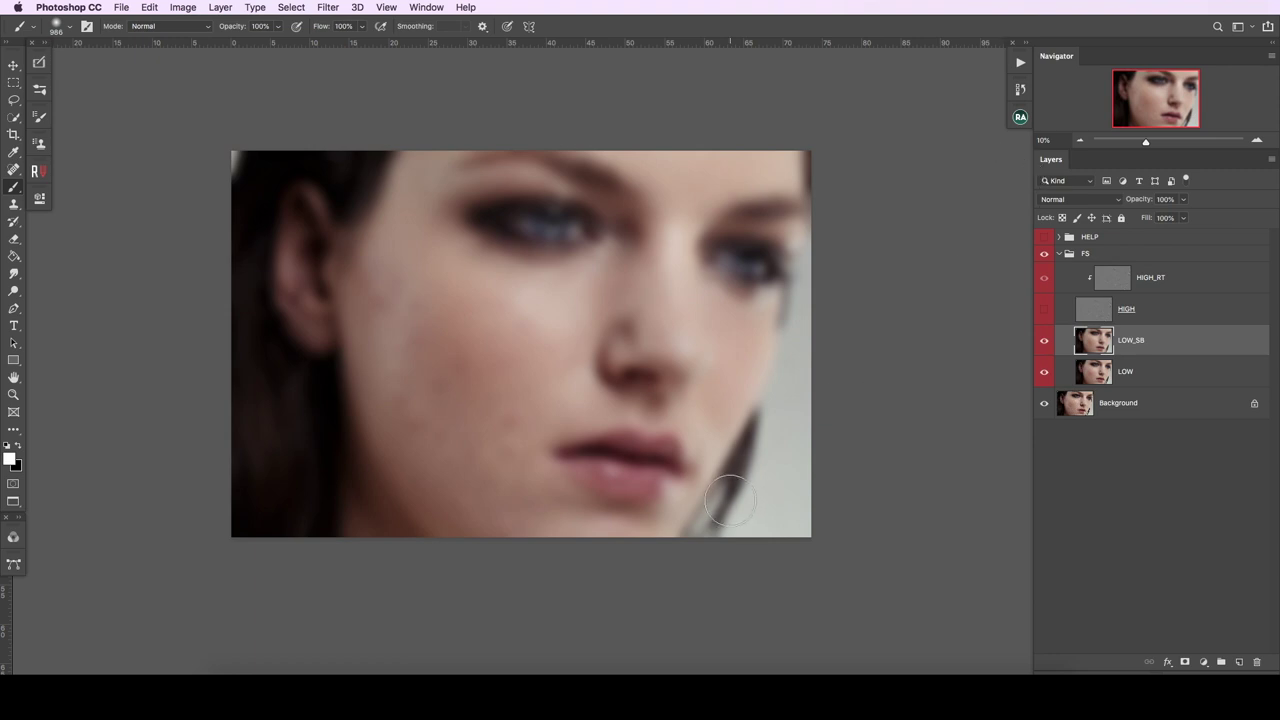
# Step: Lasso the left cheek area and apply Surface Blur to it
pyautogui.click(13, 100)
pyautogui.moveTo(13, 100); pyautogui.dragTo(60, 99)
pyautogui.moveTo(418, 257)
pyautogui.mouseDown()
pyautogui.moveTo(403, 490)
pyautogui.moveTo(489, 568)
pyautogui.mouseUp()
pyautogui.moveTo(590, 538)
pyautogui.mouseDown()
pyautogui.moveTo(540, 460)
pyautogui.moveTo(560, 369)
pyautogui.moveTo(418, 260)
pyautogui.mouseUp()
pyautogui.click(328, 7)
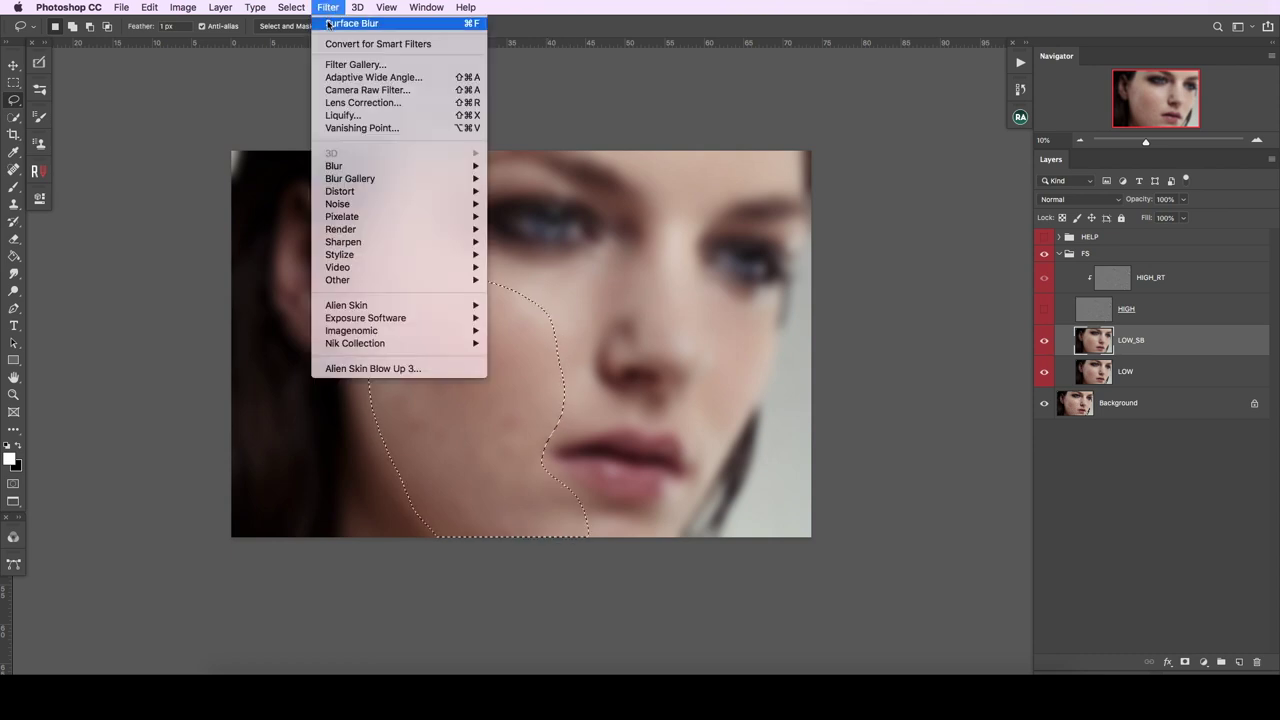
pyautogui.click(330, 23)
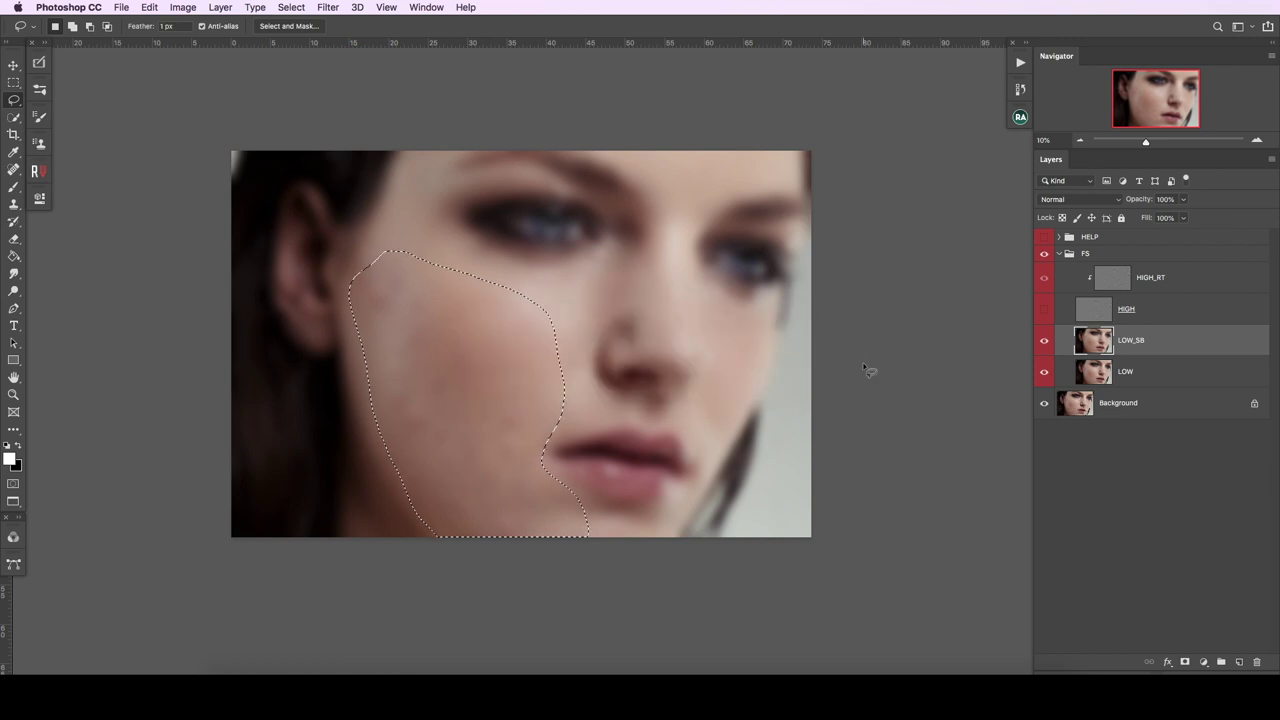
# Step: Reapply Surface Blur to several smaller lassoed cheek patches, then deselect
pyautogui.click(471, 428)
pyautogui.moveTo(515, 378); pyautogui.dragTo(517, 385)
pyautogui.hotkey('ctrl', 'f')
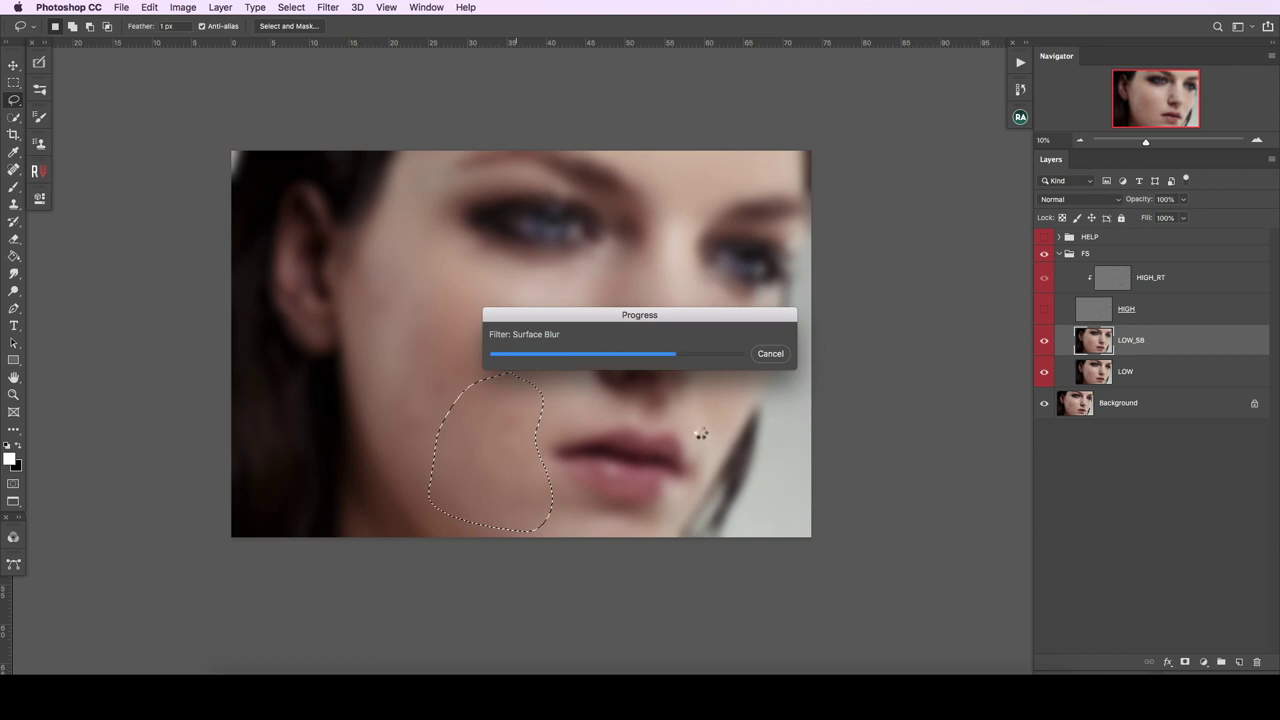
pyautogui.moveTo(376, 258)
pyautogui.mouseDown()
pyautogui.moveTo(362, 290)
pyautogui.moveTo(387, 259)
pyautogui.mouseUp()
pyautogui.hotkey('ctrl', 'f')
pyautogui.hotkey('ctrl', 'd')
pyautogui.hotkey('ctrl', '-')
pyautogui.moveTo(437, 381)
pyautogui.mouseDown()
pyautogui.moveTo(511, 370)
pyautogui.moveTo(438, 372)
pyautogui.mouseUp()
pyautogui.hotkey('ctrl', 'f')
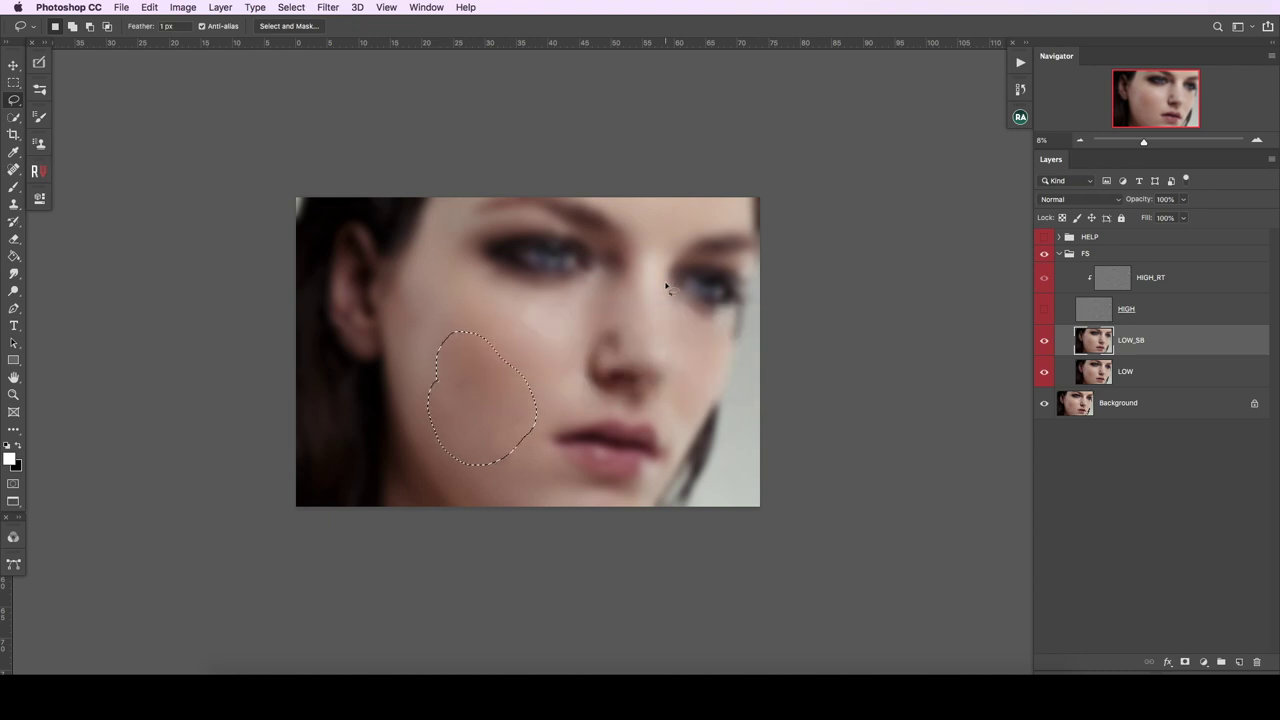
pyautogui.hotkey('ctrl', 'd')
# Step: Toggle LOW_SB on and off to compare before and after, leaving it visible
pyautogui.click(1046, 343)
pyautogui.click(1046, 343)
pyautogui.click(1046, 343)
pyautogui.click(1046, 343)
pyautogui.click(1045, 343)
pyautogui.click(1045, 343)
pyautogui.click(1045, 343)
pyautogui.click(1045, 343)
pyautogui.scroll(2, 549, 398)
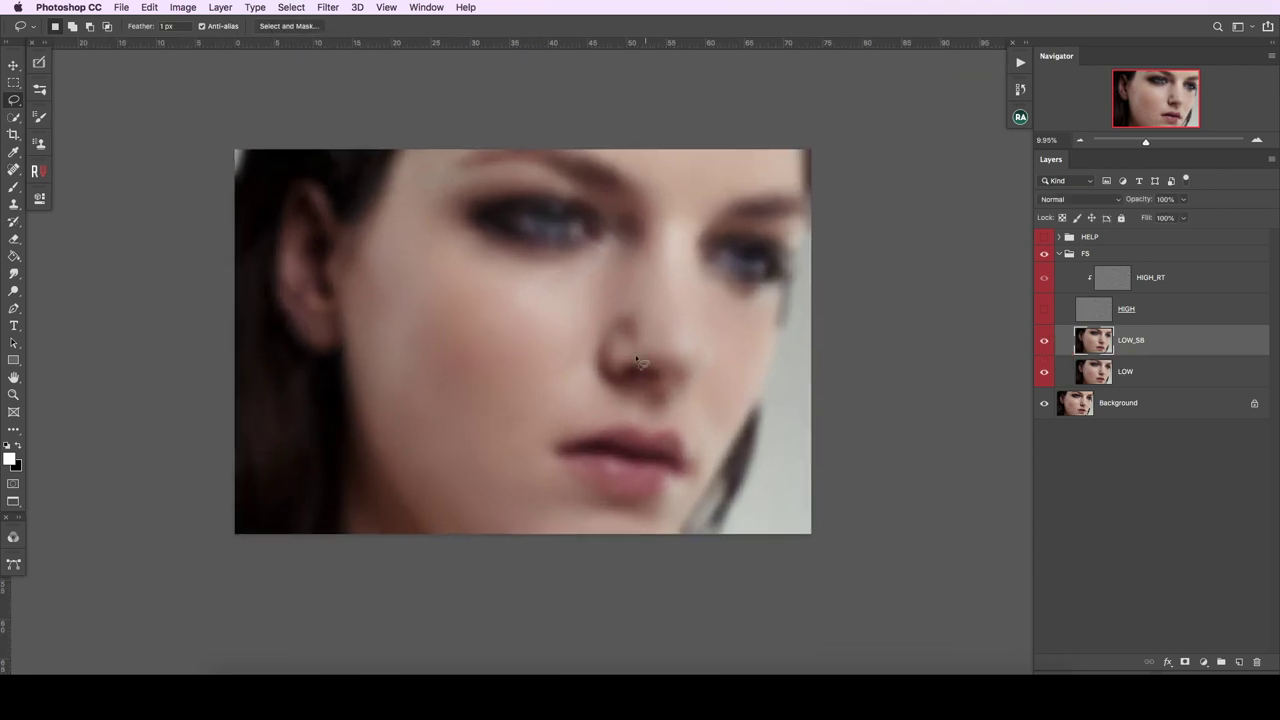
pyautogui.moveTo(637, 362); pyautogui.dragTo(687, 386)
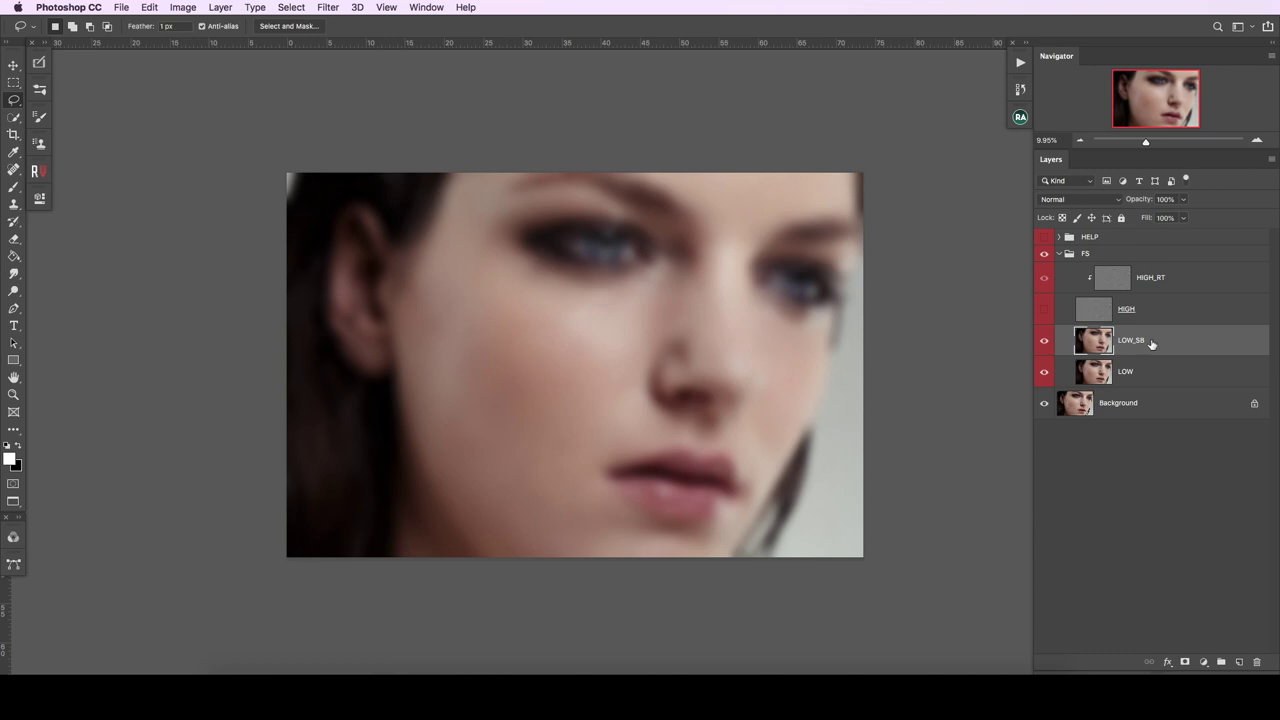
# Step: Duplicate LOW_SB, set the original to Darker Color and hide it with a black mask
pyautogui.moveTo(1151, 343); pyautogui.dragTo(1239, 662)
pyautogui.click(1044, 340)
pyautogui.click(1148, 372)
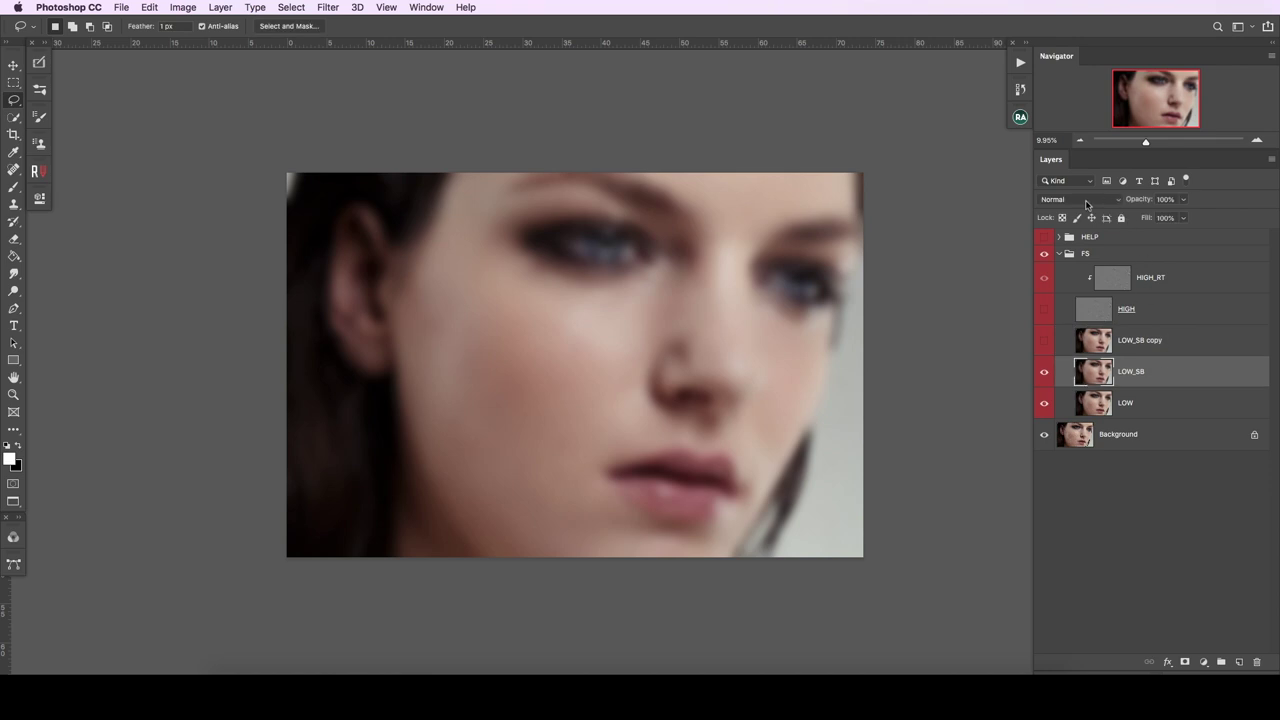
pyautogui.click(1087, 203)
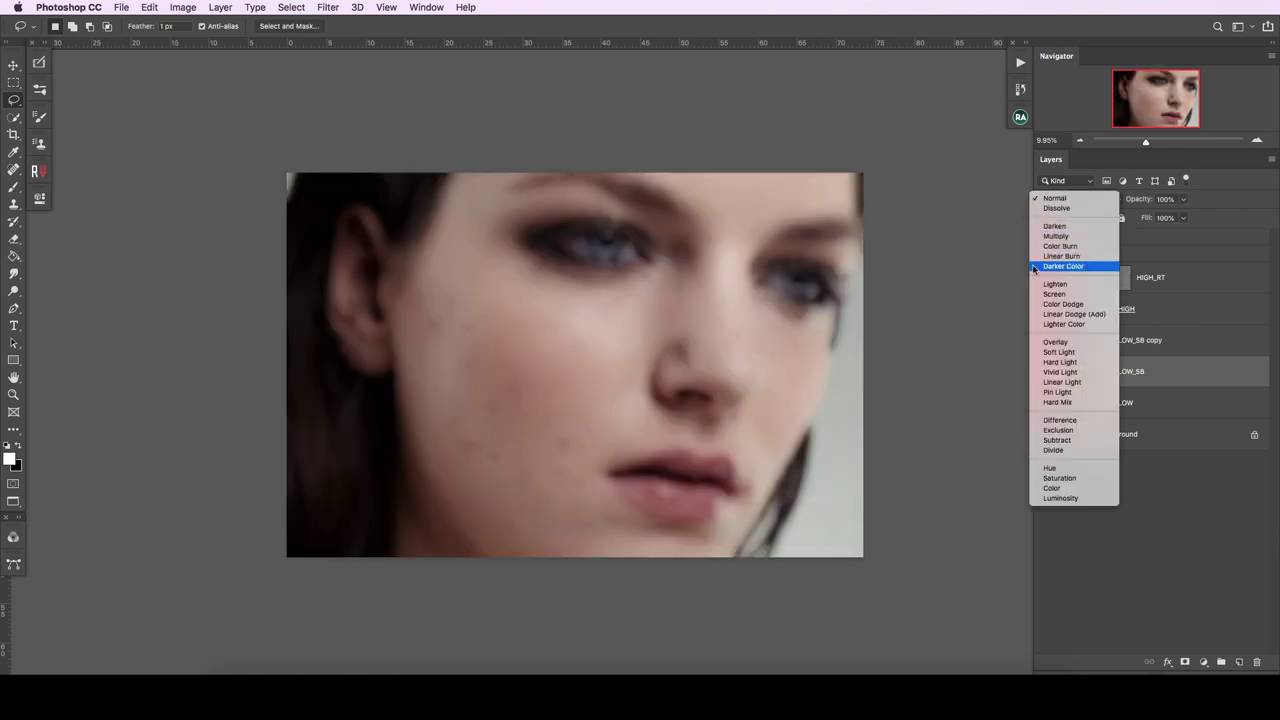
pyautogui.click(1085, 267)
pyautogui.click(1045, 375)
pyautogui.click(1045, 375)
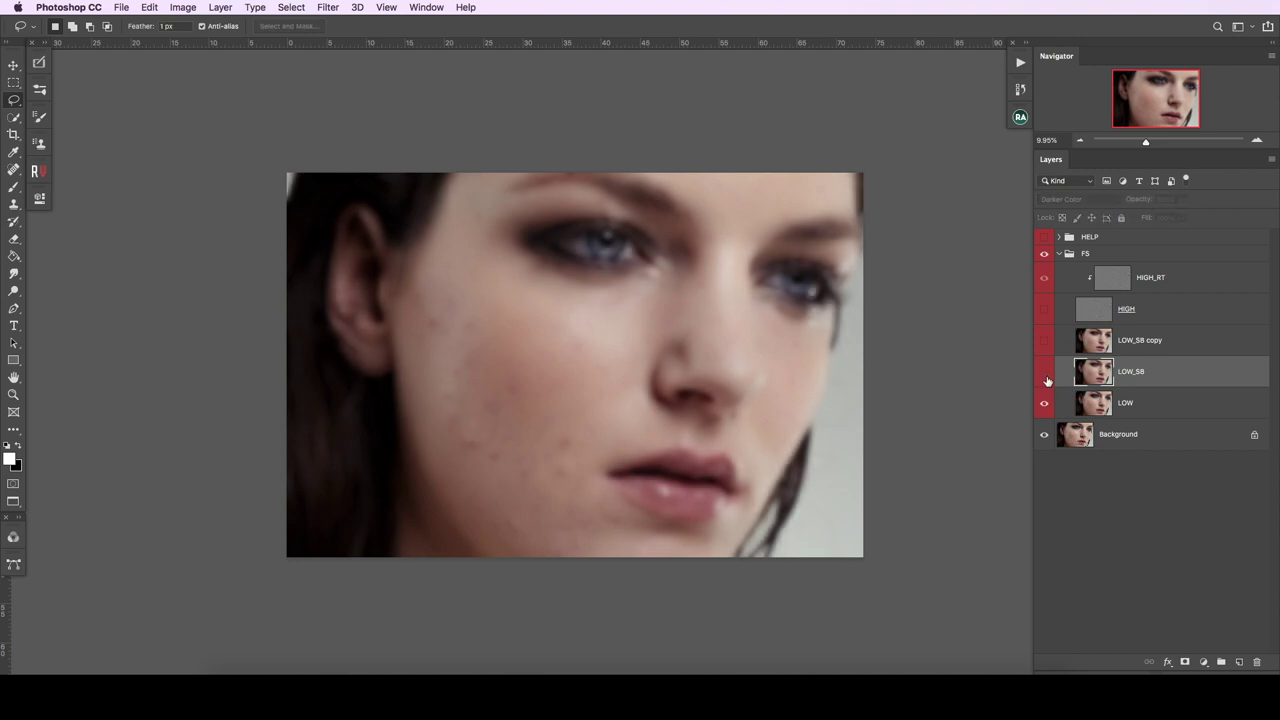
pyautogui.click(1045, 373)
pyautogui.click(1047, 381)
pyautogui.click(1045, 374)
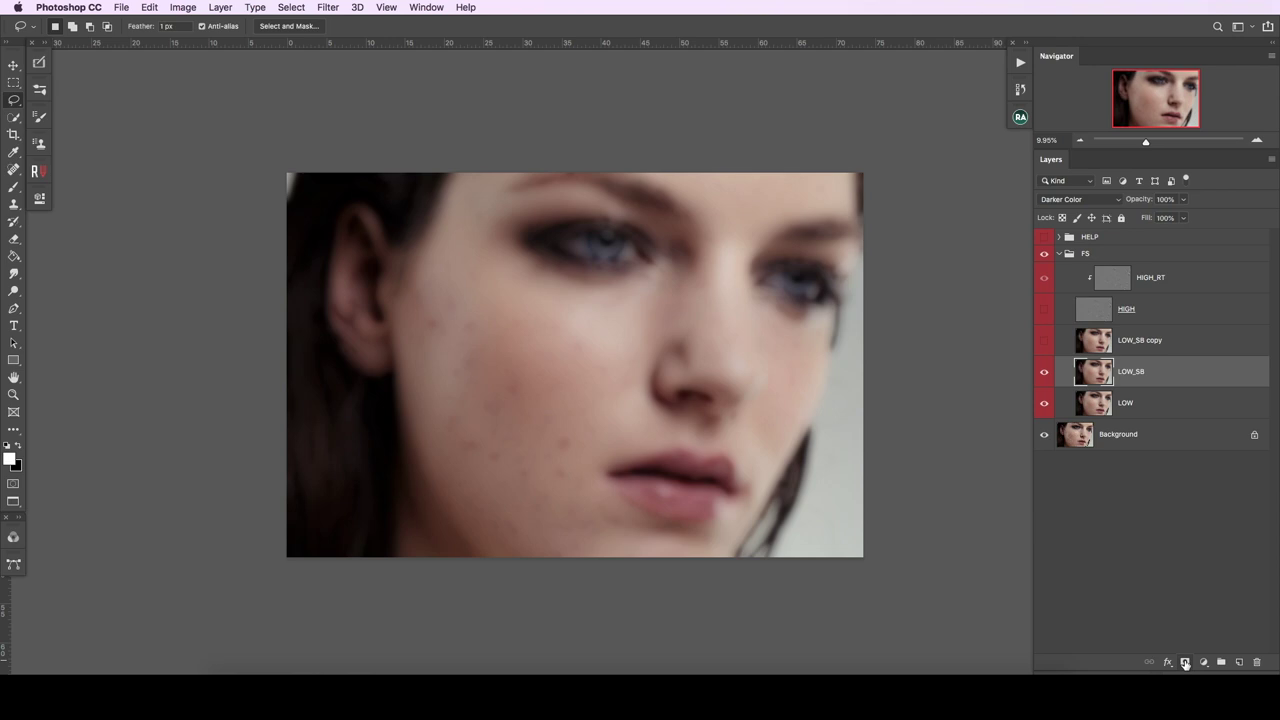
pyautogui.keyDown('alt'); pyautogui.click(1185, 663); pyautogui.keyUp('alt')
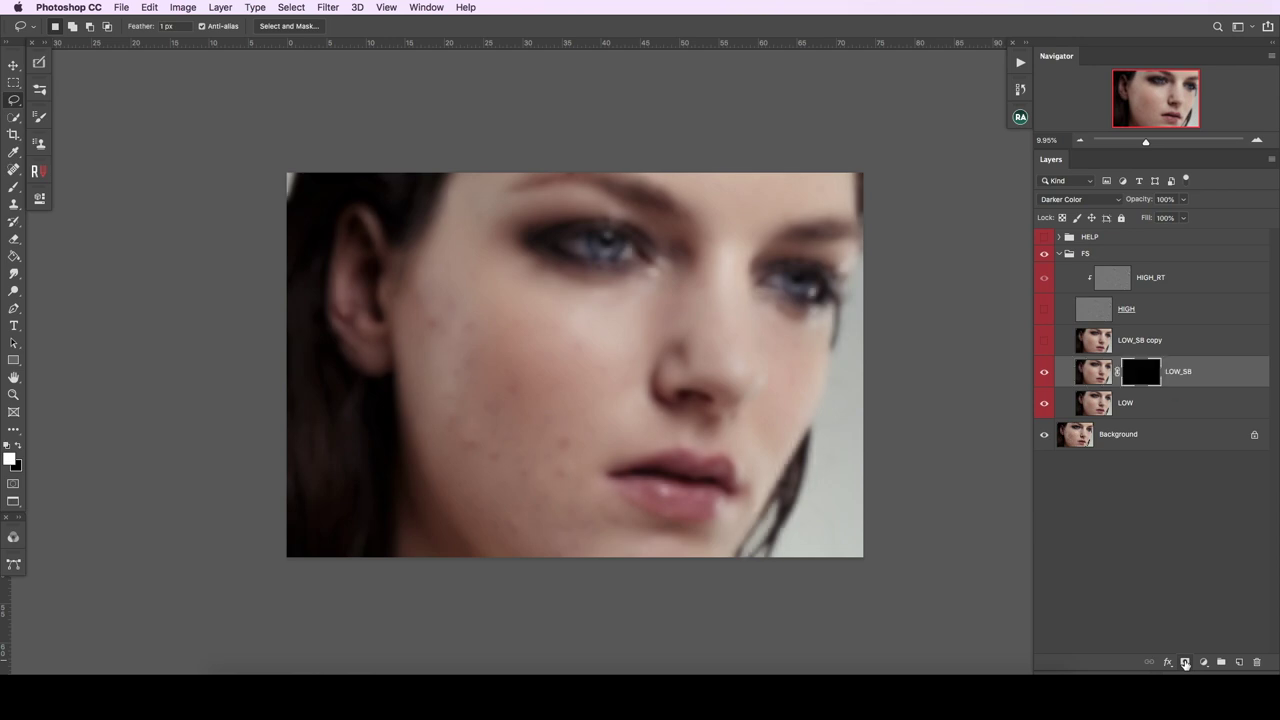
# Step: Set the LOW_SB copy to Lighter Color and hide it with a black mask
pyautogui.click(1183, 346)
pyautogui.click(1045, 341)
pyautogui.click(1080, 199)
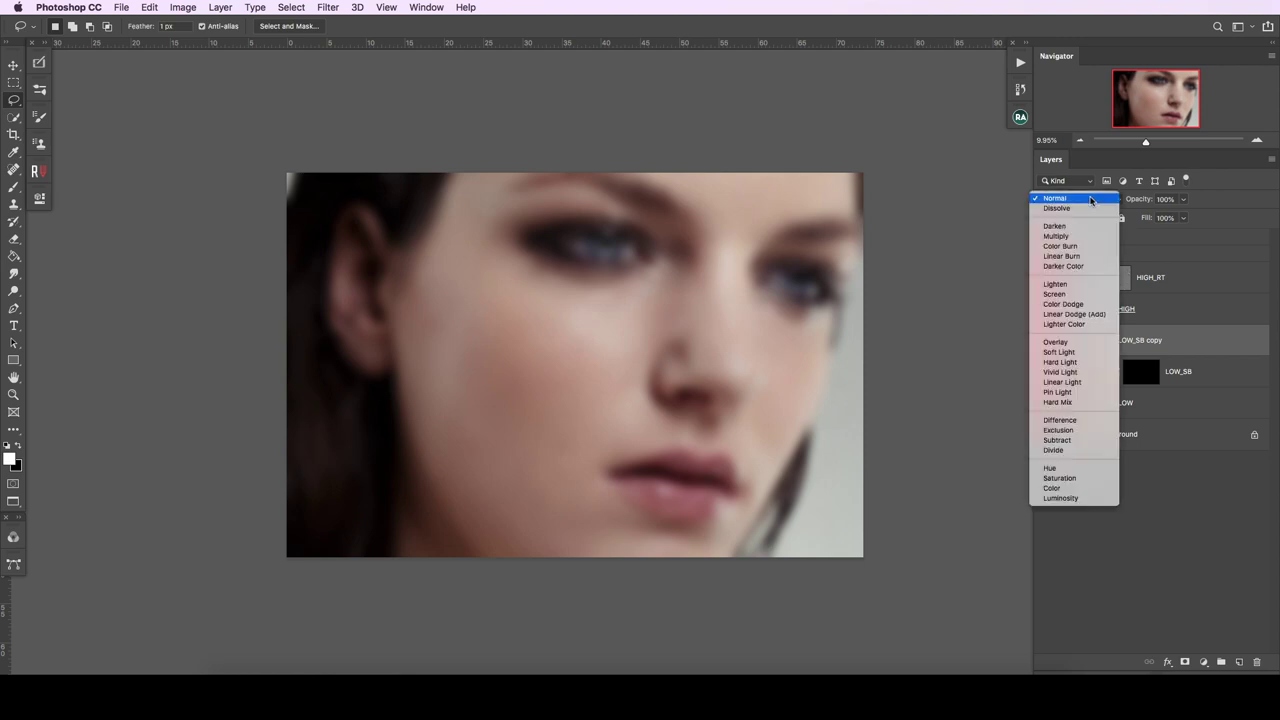
pyautogui.click(1090, 325)
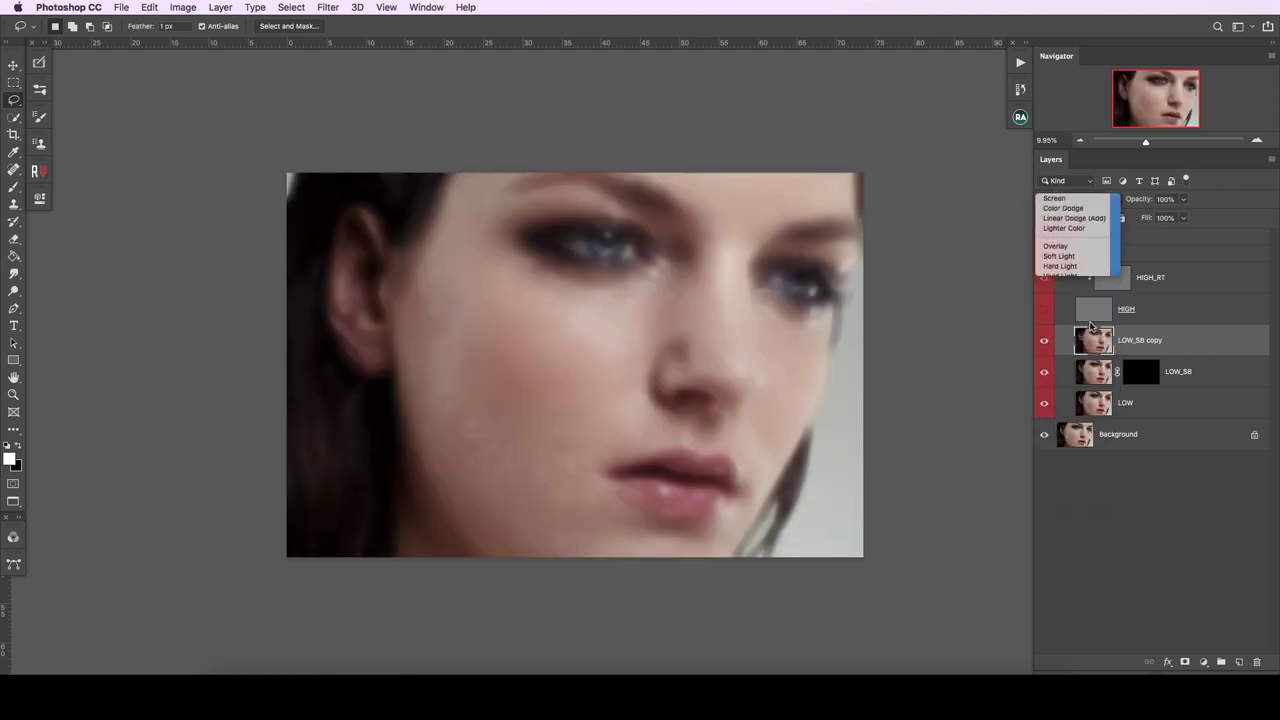
pyautogui.click(1045, 341)
pyautogui.click(1045, 341)
pyautogui.click(1045, 341)
pyautogui.click(1045, 341)
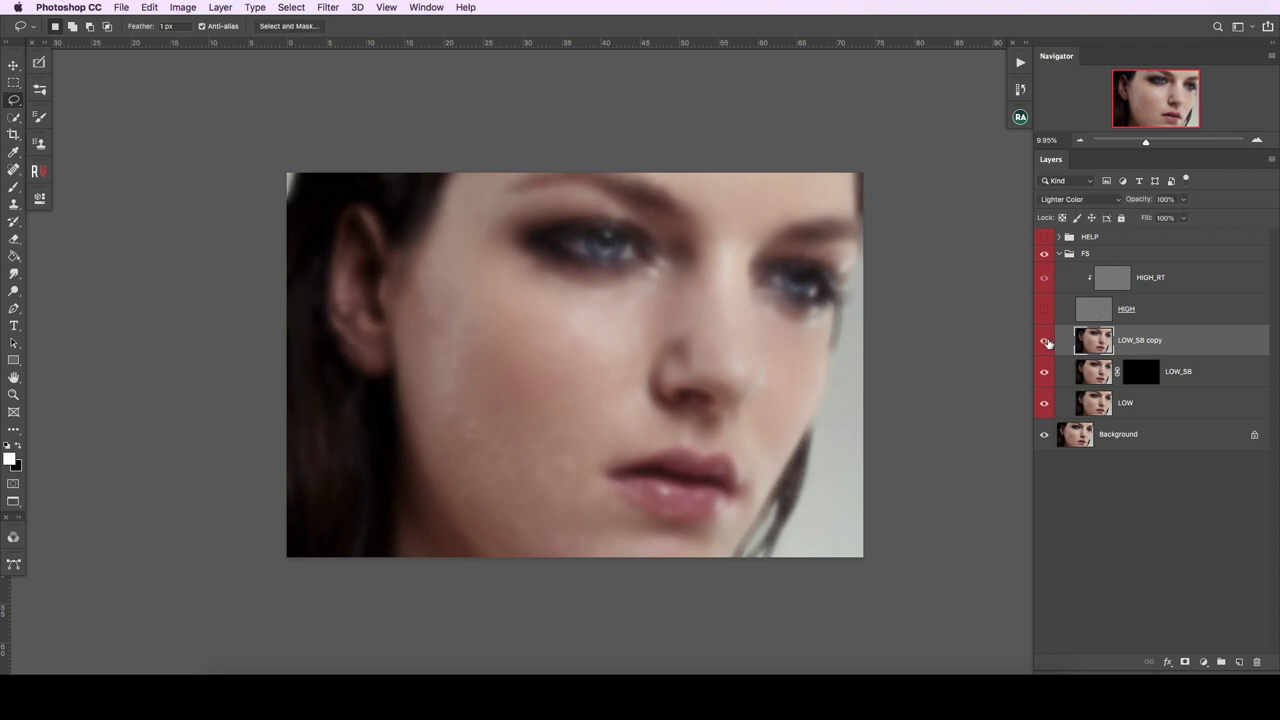
pyautogui.keyDown('alt'); pyautogui.click(1185, 663); pyautogui.keyUp('alt')
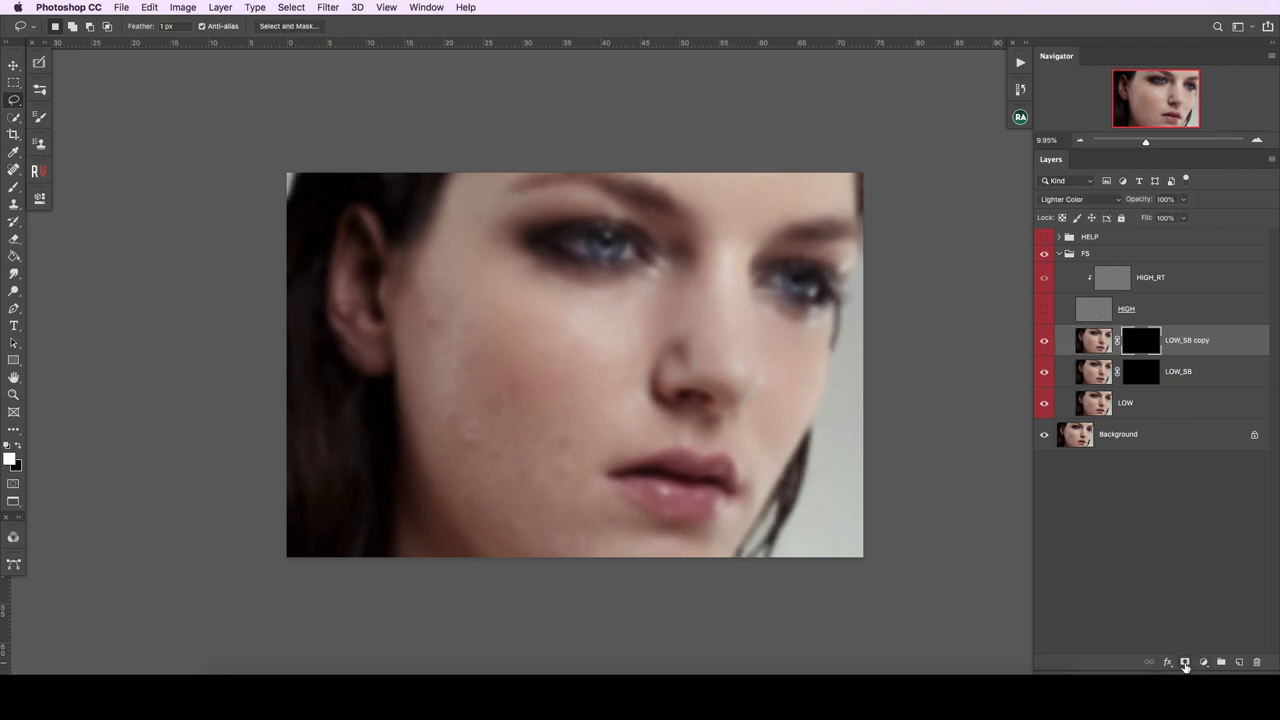
# Step: Rename the Lighter Color layer LOW_SB_LC and the Darker Color layer LOW_SB_DC
pyautogui.doubleClick(1187, 340)
pyautogui.press('Return')
pyautogui.click(1200, 378)
pyautogui.write('_D')
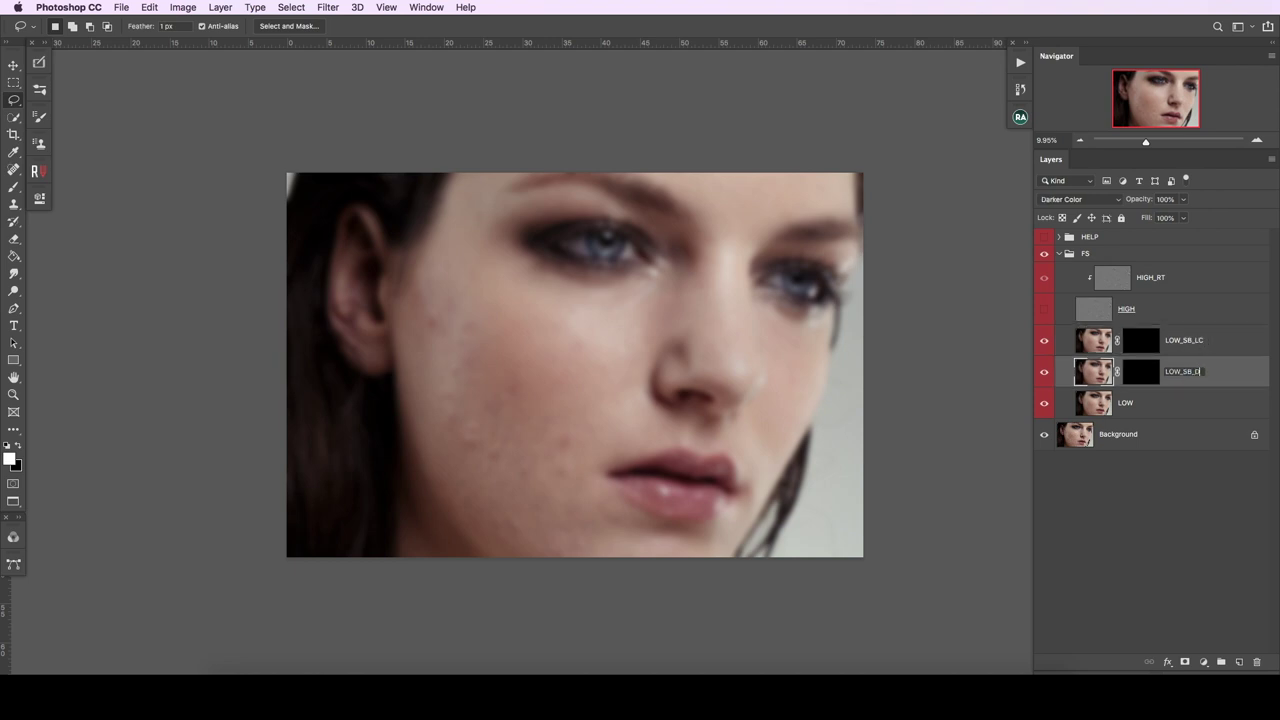
pyautogui.write('C')
pyautogui.press('Return')
# Step: Paint white over the cheeks on the LOW_SB_DC and LOW_SB_LC masks with a 500-pixel brush
pyautogui.click(12, 187)
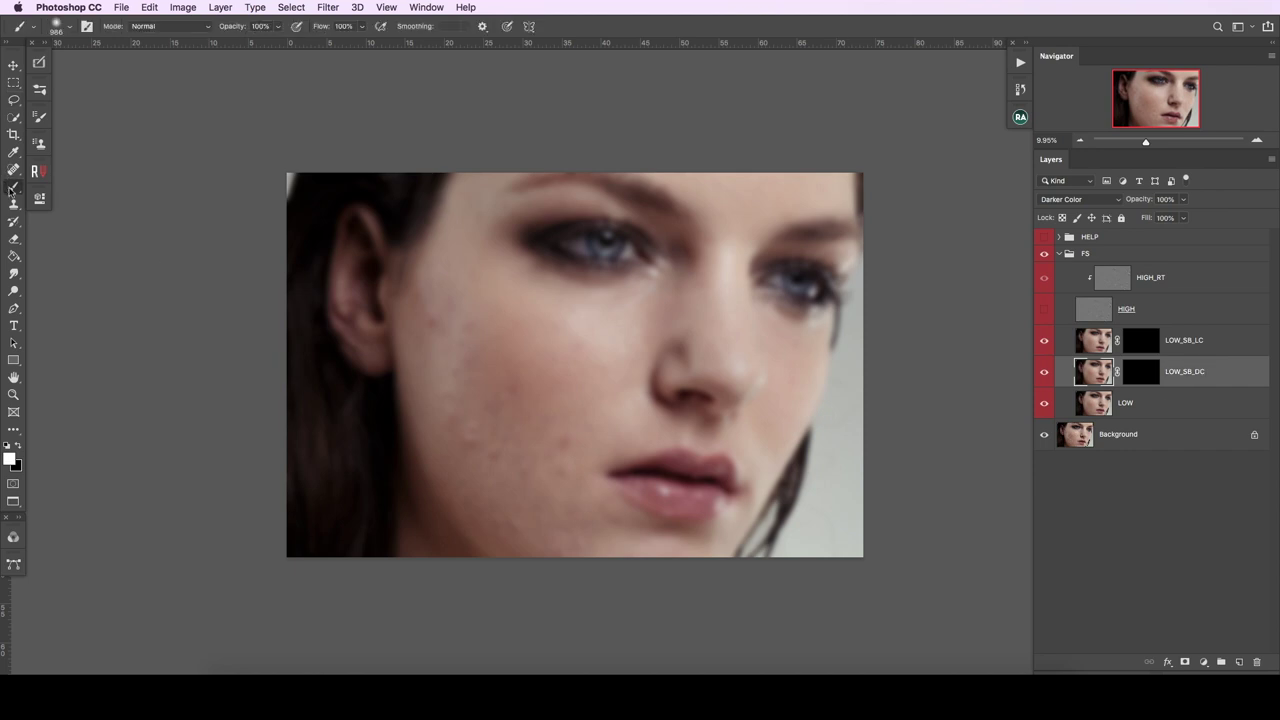
pyautogui.press('[')
pyautogui.press('[')
pyautogui.press('[')
pyautogui.moveTo(565, 458); pyautogui.dragTo(588, 466)
pyautogui.click(1152, 348)
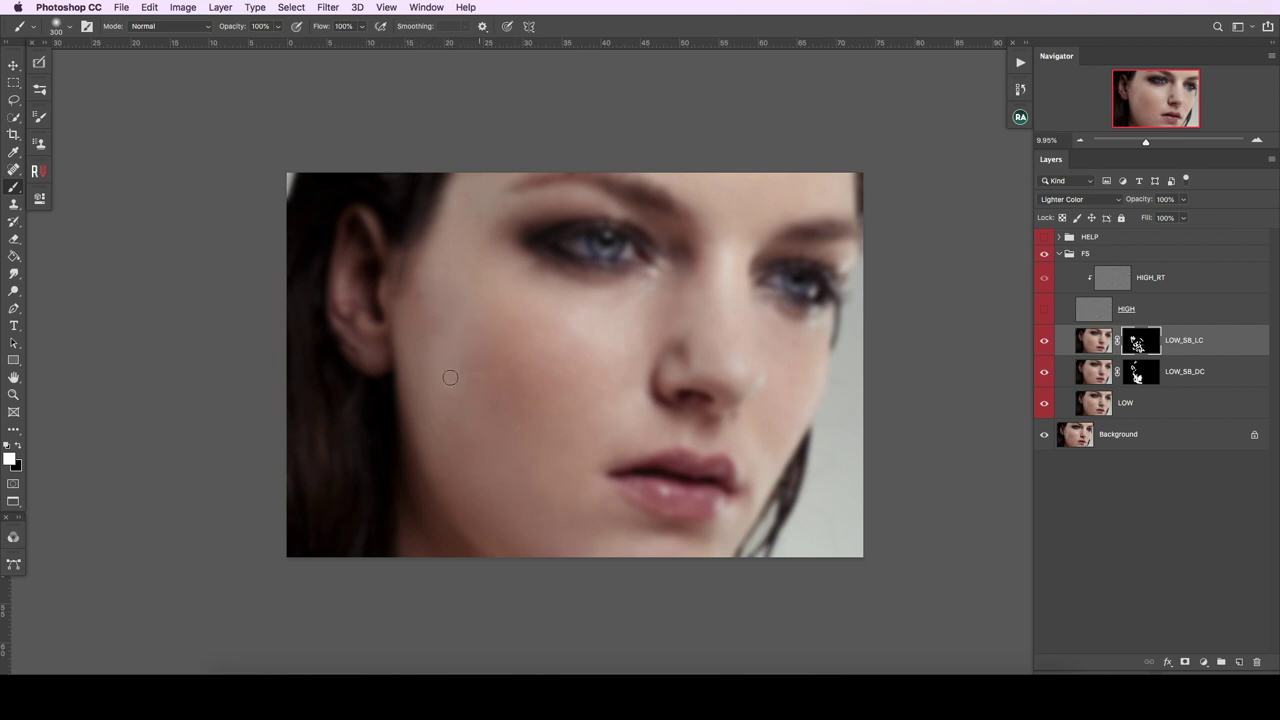
pyautogui.moveTo(806, 389); pyautogui.dragTo(743, 331)
pyautogui.press('[')
pyautogui.press('[')
pyautogui.press('[')
# Step: Group LOW_SB_DC and LOW_SB_LC into a group named SB
pyautogui.keyDown('shift'); pyautogui.click(1207, 377); pyautogui.keyUp('shift')
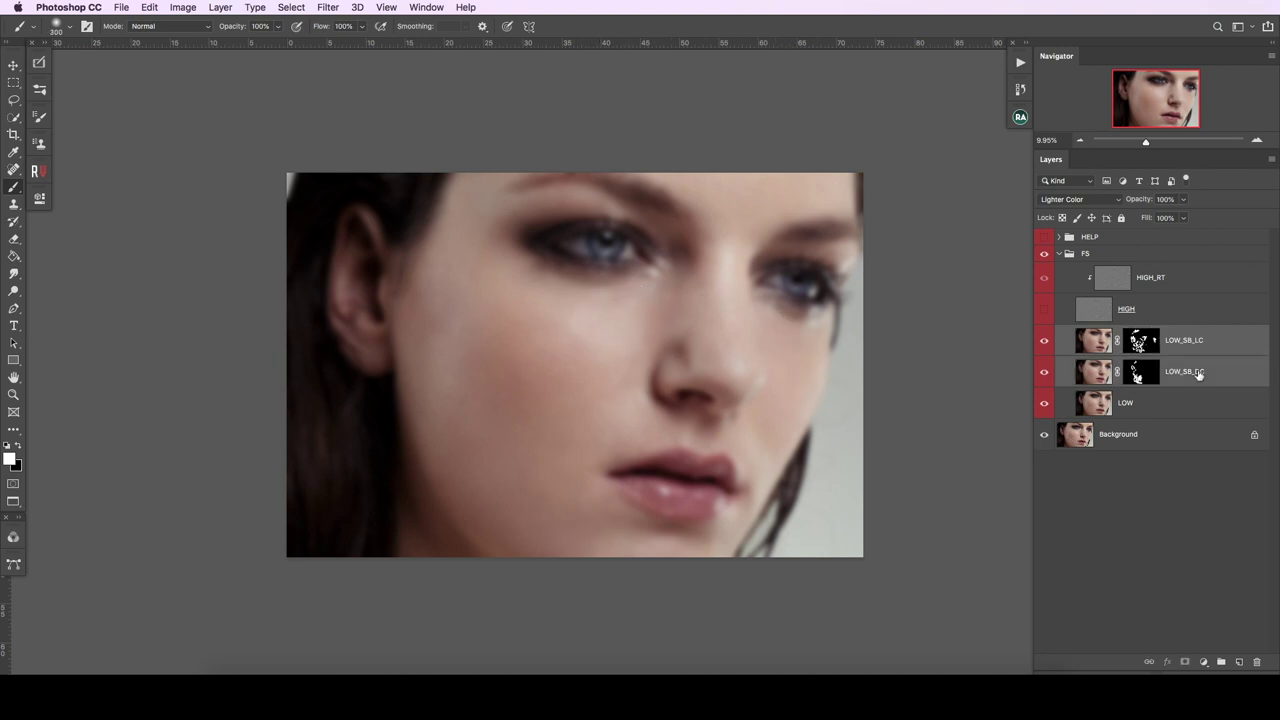
pyautogui.hotkey('ctrl', 'g')
pyautogui.write('SB')
pyautogui.press('Return')
# Step: Show the HIGH layer and check the zoomed face in the grayscale HELP view
pyautogui.click(1077, 332)
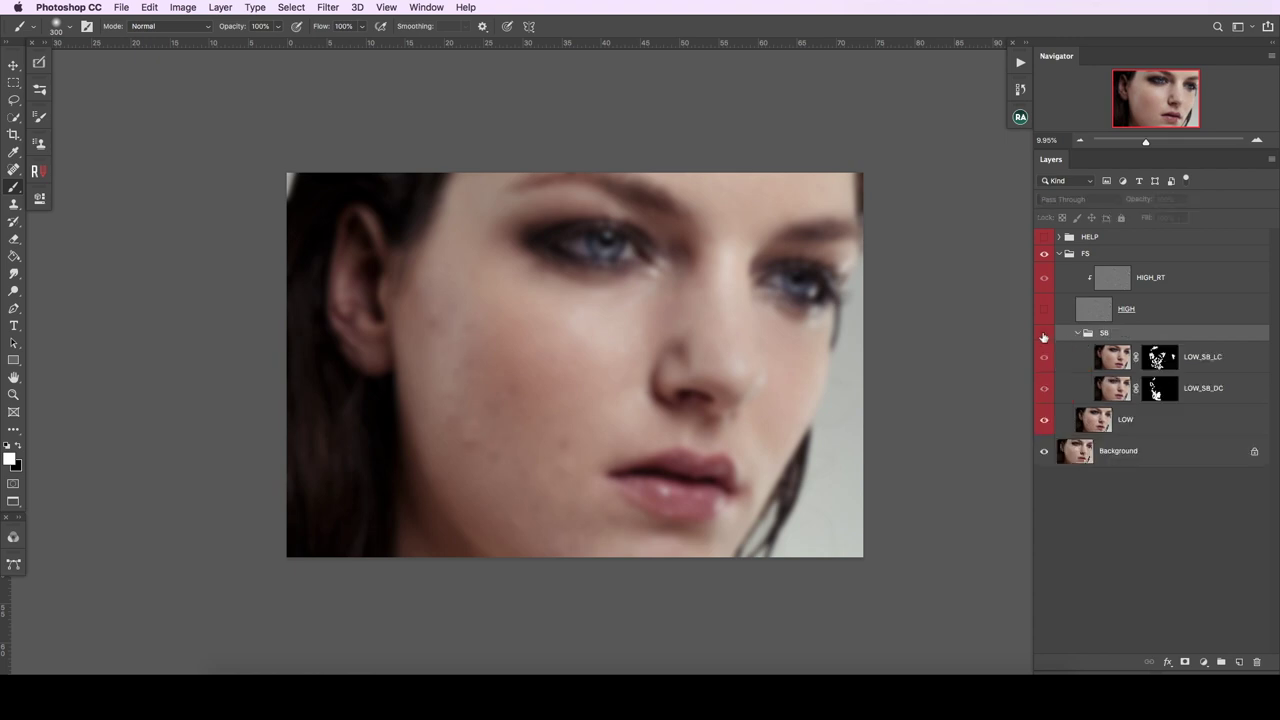
pyautogui.click(1060, 388)
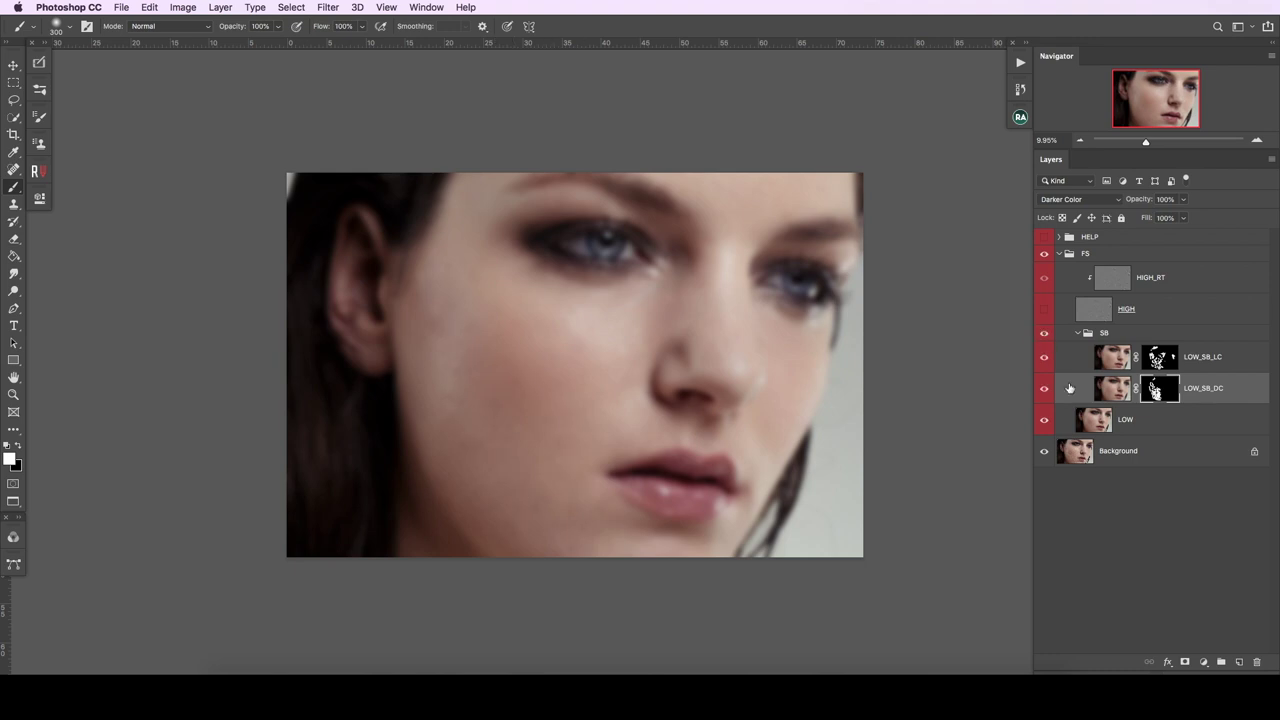
pyautogui.click(1044, 309)
pyautogui.click(1074, 333)
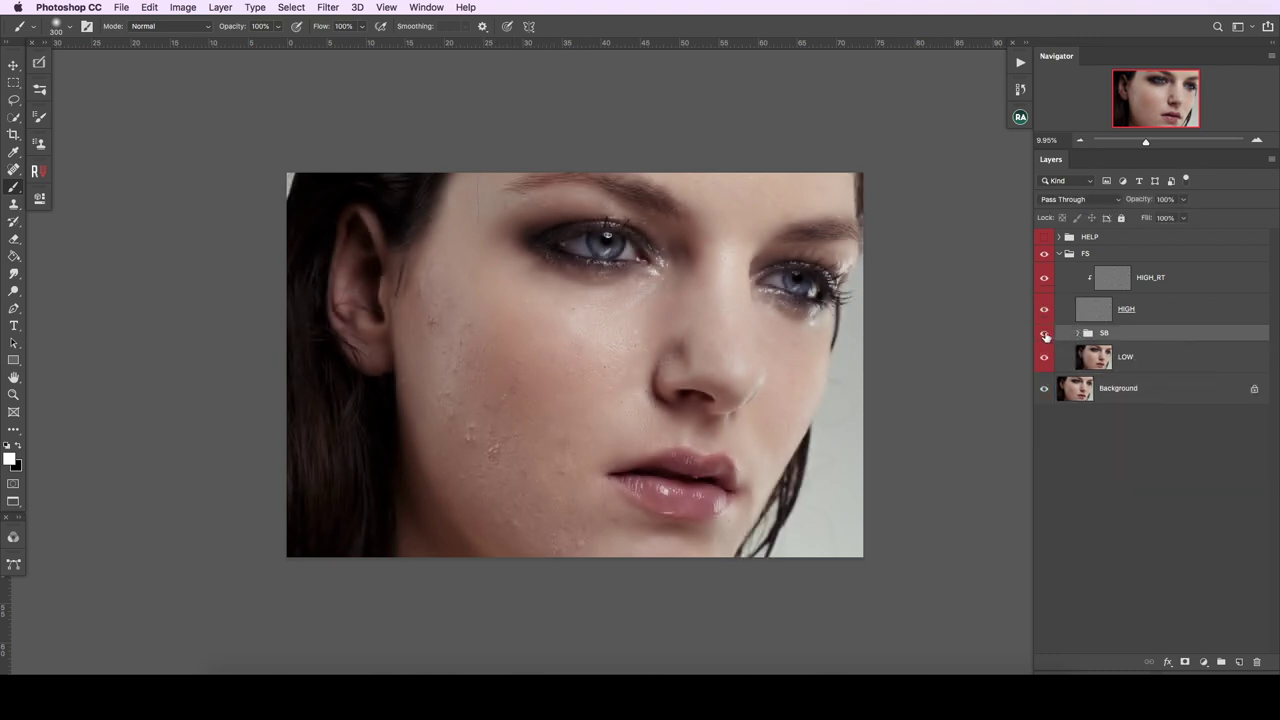
pyautogui.click(1044, 237)
pyautogui.press('super+plus')
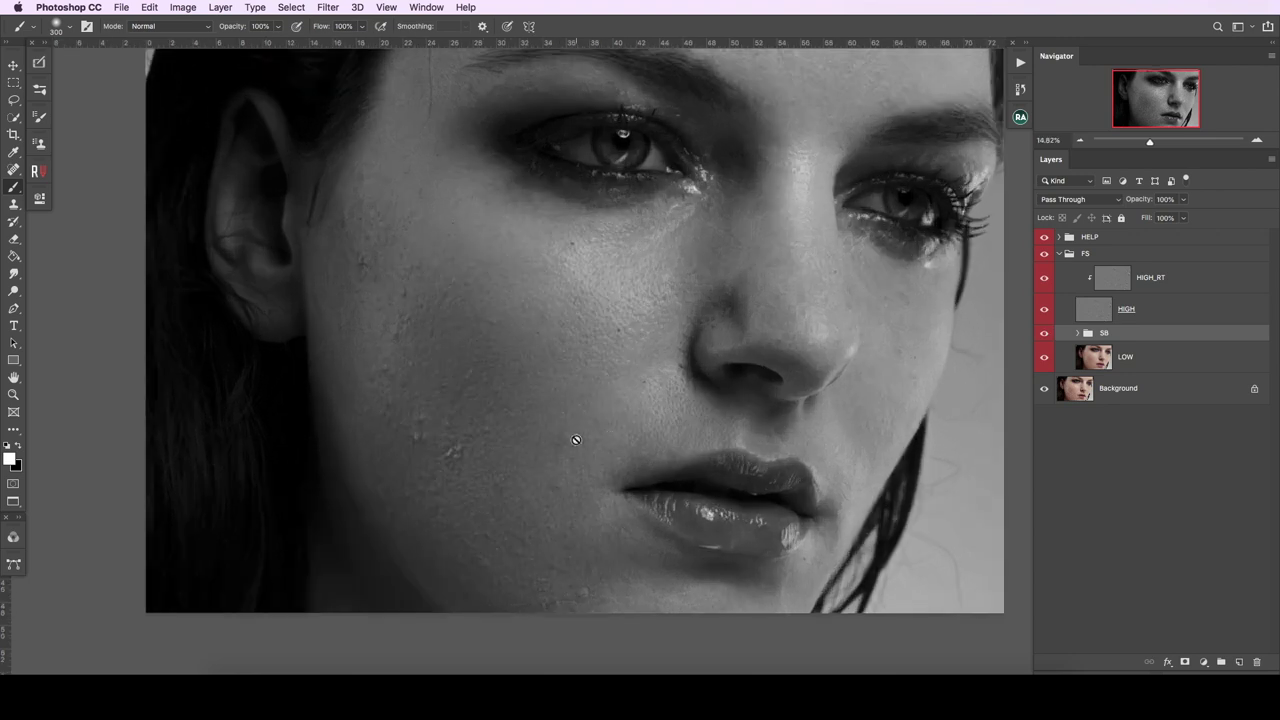
pyautogui.click(1044, 237)
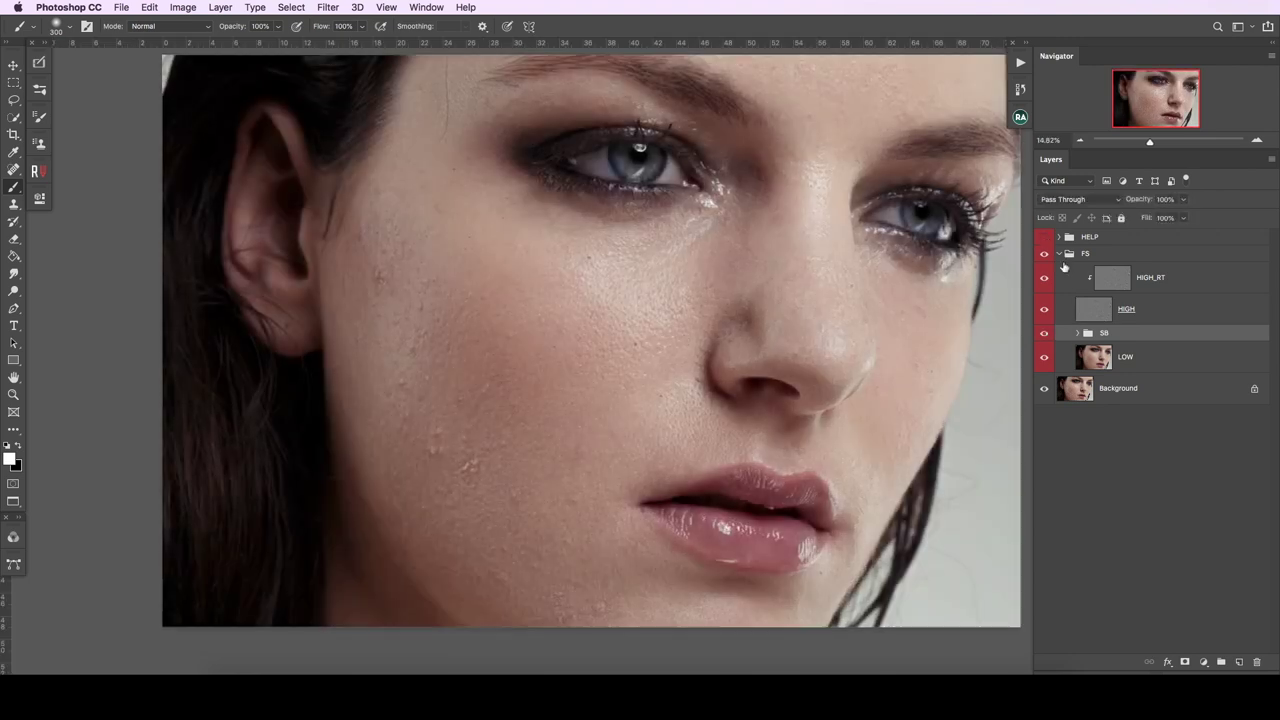
# Step: Refine the LOW_SB_LC mask over the cheeks with a resized brush
pyautogui.click(1077, 333)
pyautogui.click(1169, 362)
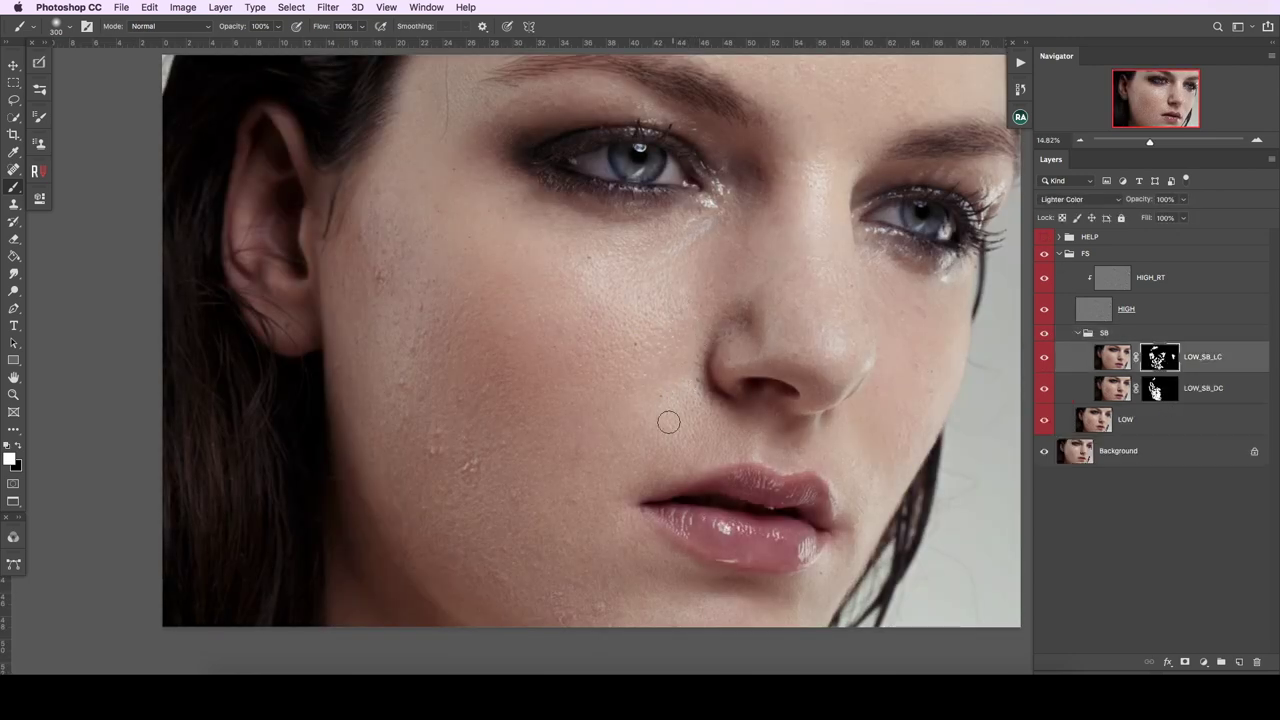
pyautogui.hscroll(1, 691, 396)
pyautogui.press('[')
pyautogui.press('[')
pyautogui.press('[')
pyautogui.press('[')
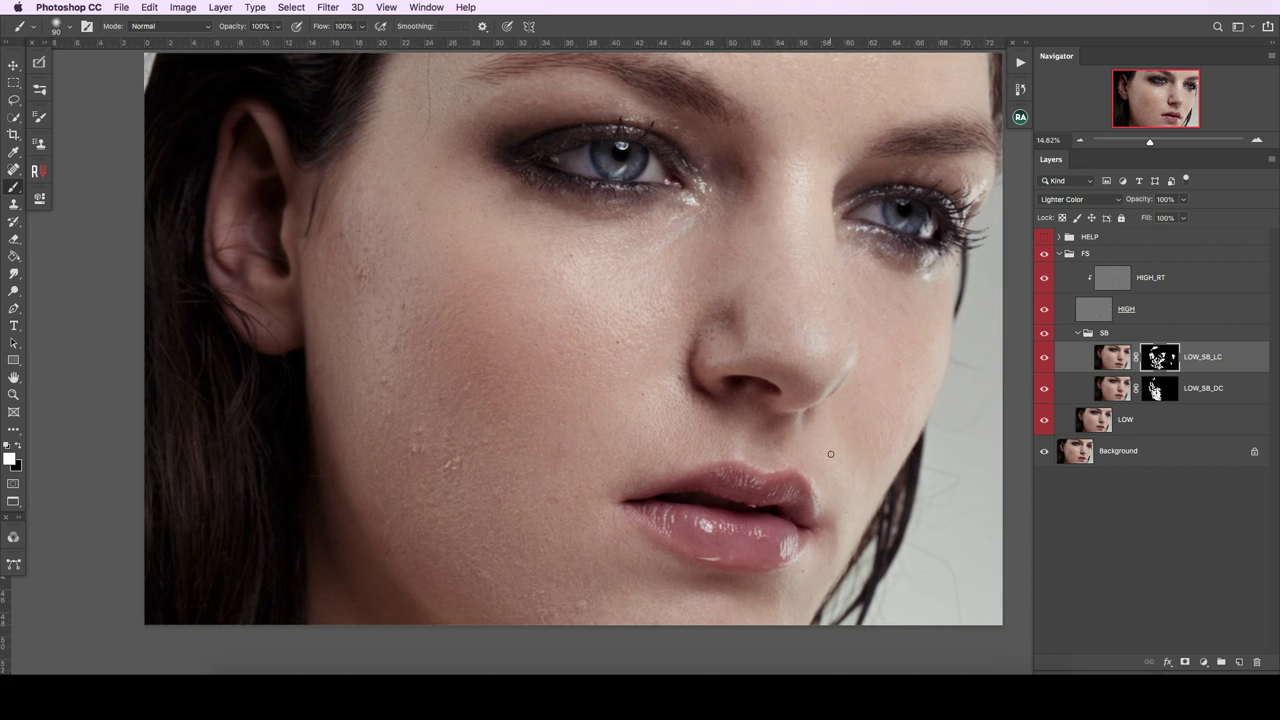
pyautogui.press(']')
pyautogui.press(']')
pyautogui.press(']')
pyautogui.scroll(3, 364, 481)
pyautogui.hscroll(-2, 364, 481)
pyautogui.hscroll(4, 730, 215)
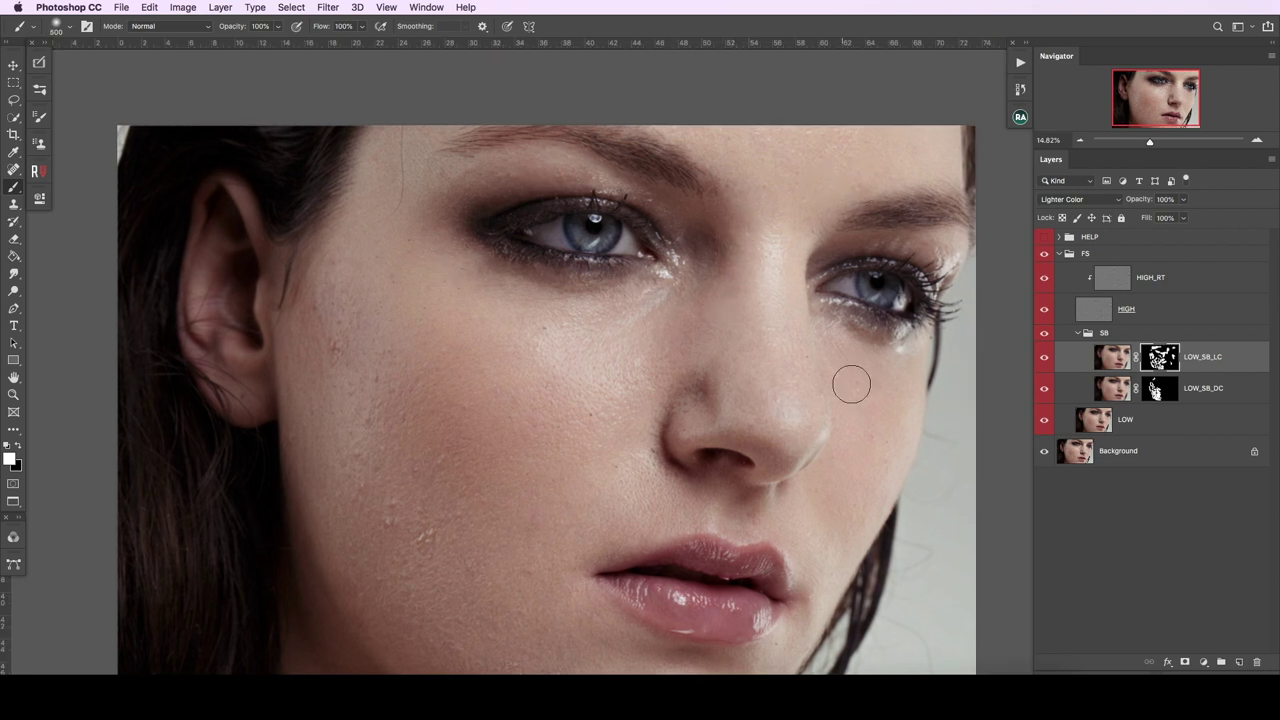
# Step: Paint more of the LOW_SB_DC and LOW_SB_LC masks with a smaller brush
pyautogui.hotkey('alt', '[')
pyautogui.press(']')
pyautogui.press(']')
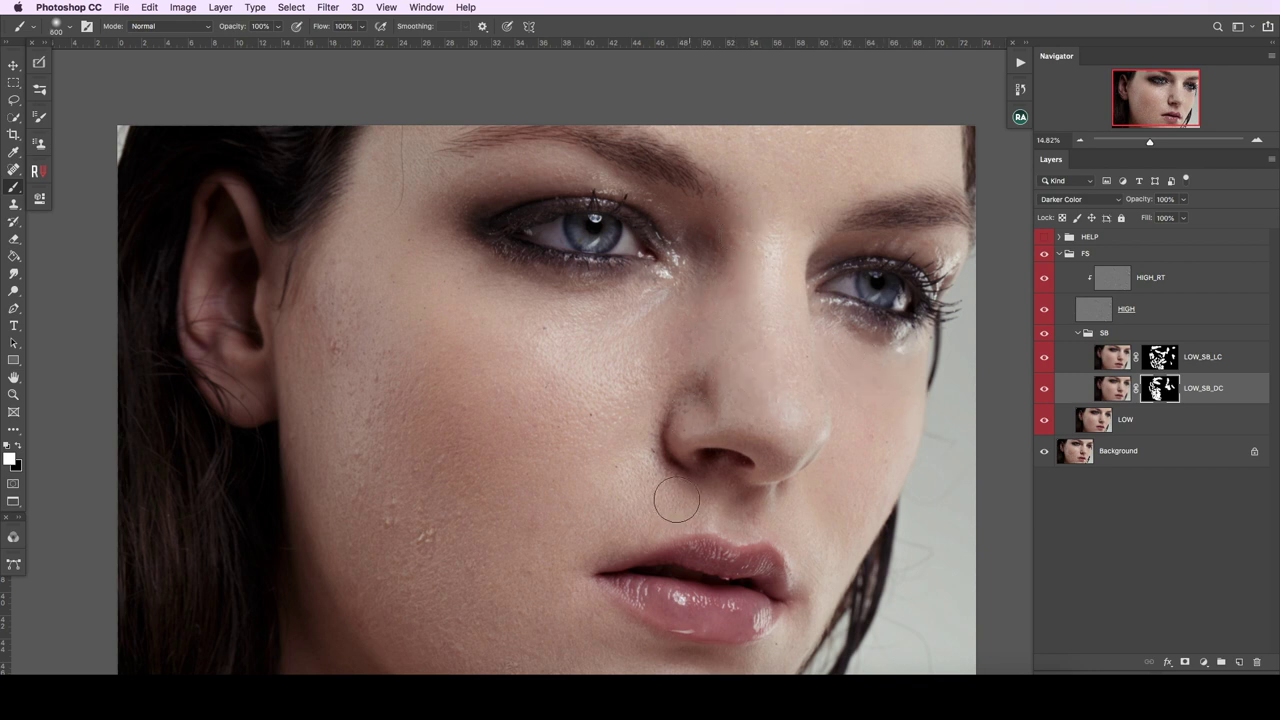
pyautogui.scroll(-3, 868, 390)
pyautogui.press('[')
pyautogui.press('[')
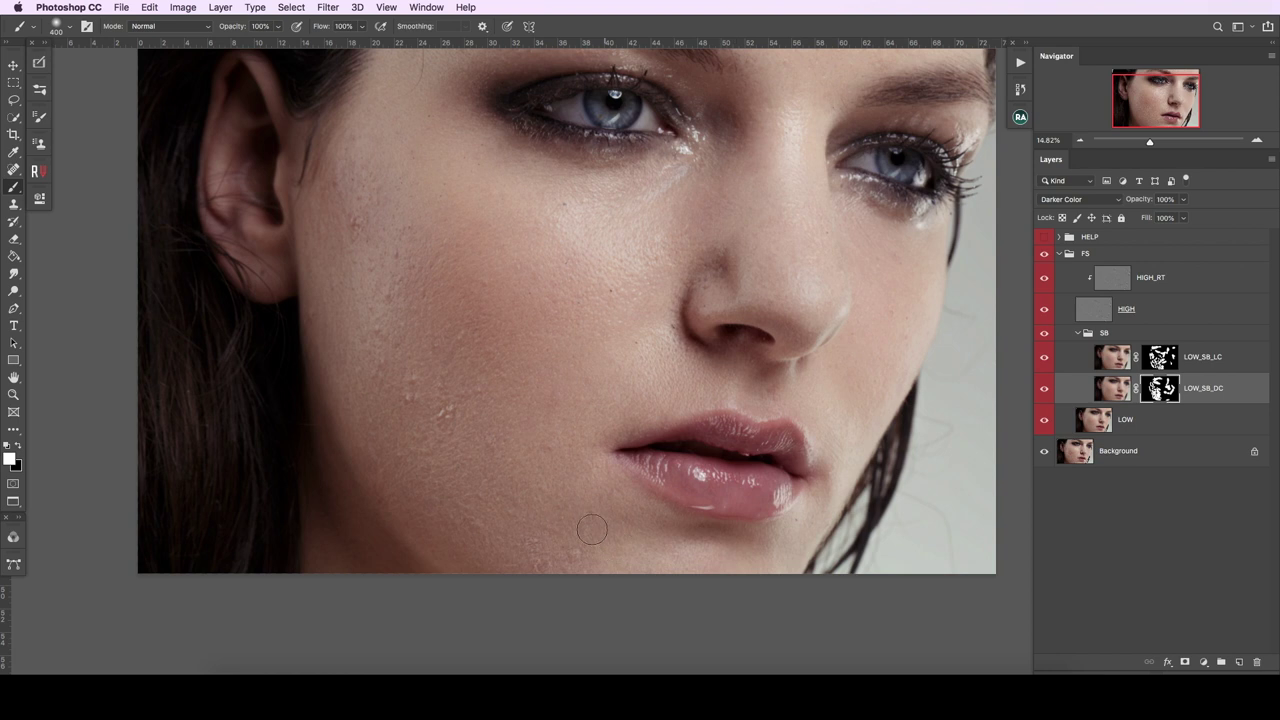
pyautogui.scroll(2, 388, 341)
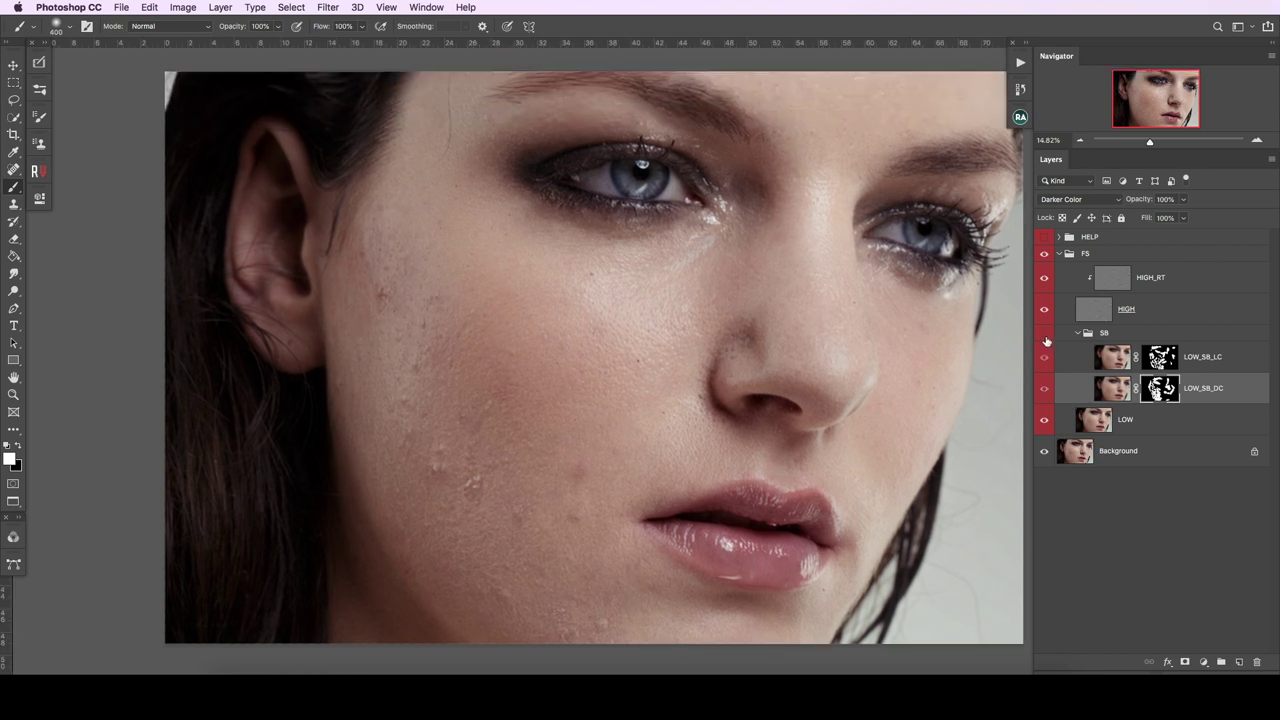
pyautogui.click(1180, 369)
pyautogui.press('[')
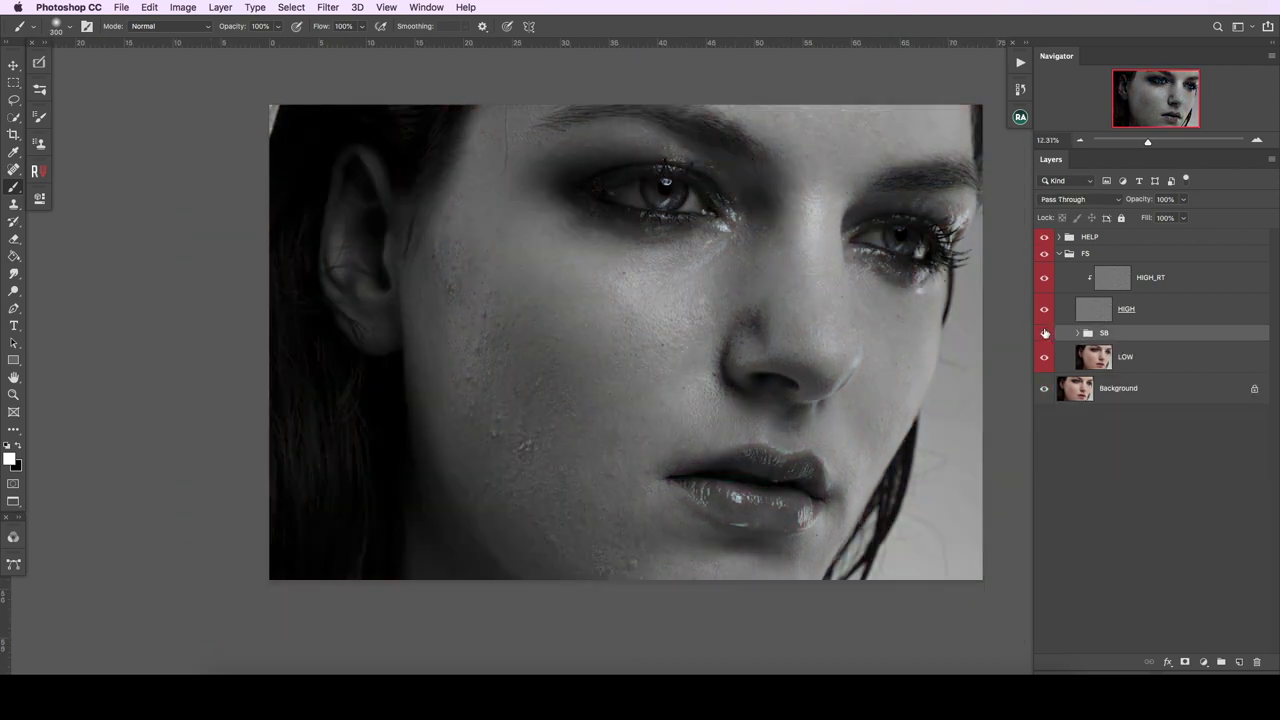
# Step: Return to the colour view and clone clean skin over a cheek flaw on HIGH_RT
pyautogui.click(1044, 237)
pyautogui.click(1150, 278)
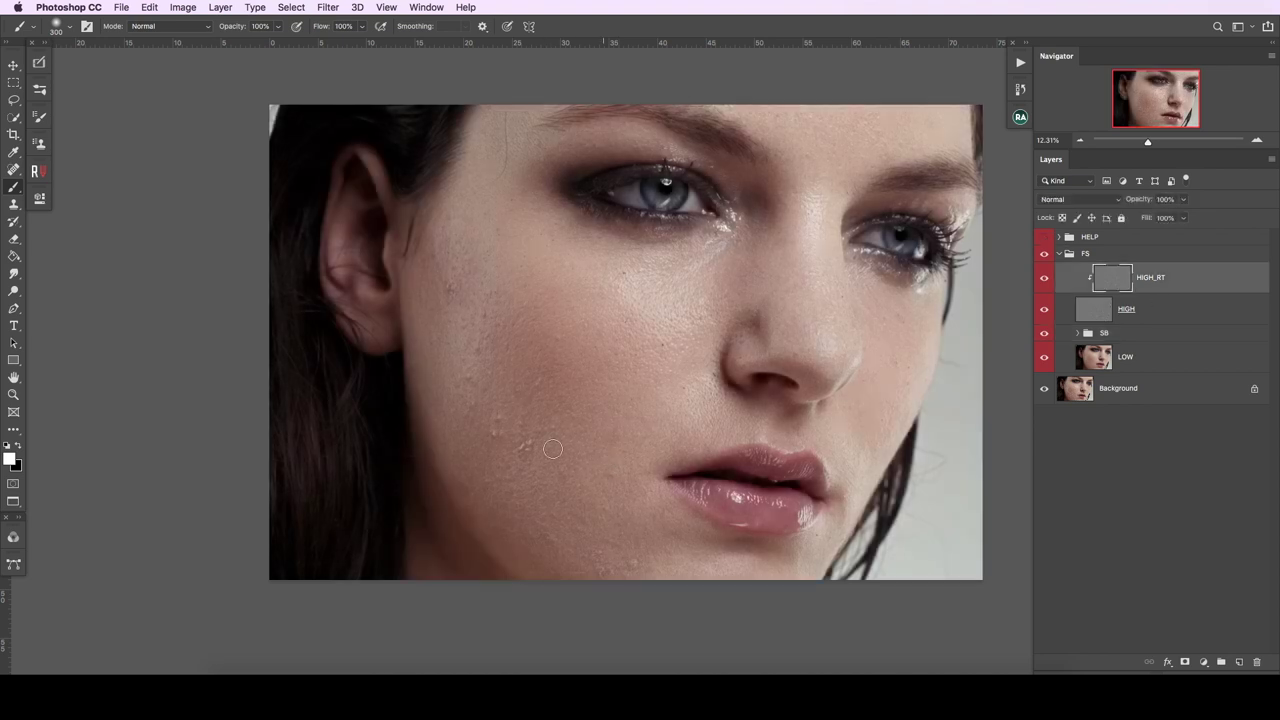
pyautogui.scroll(3, 552, 443)
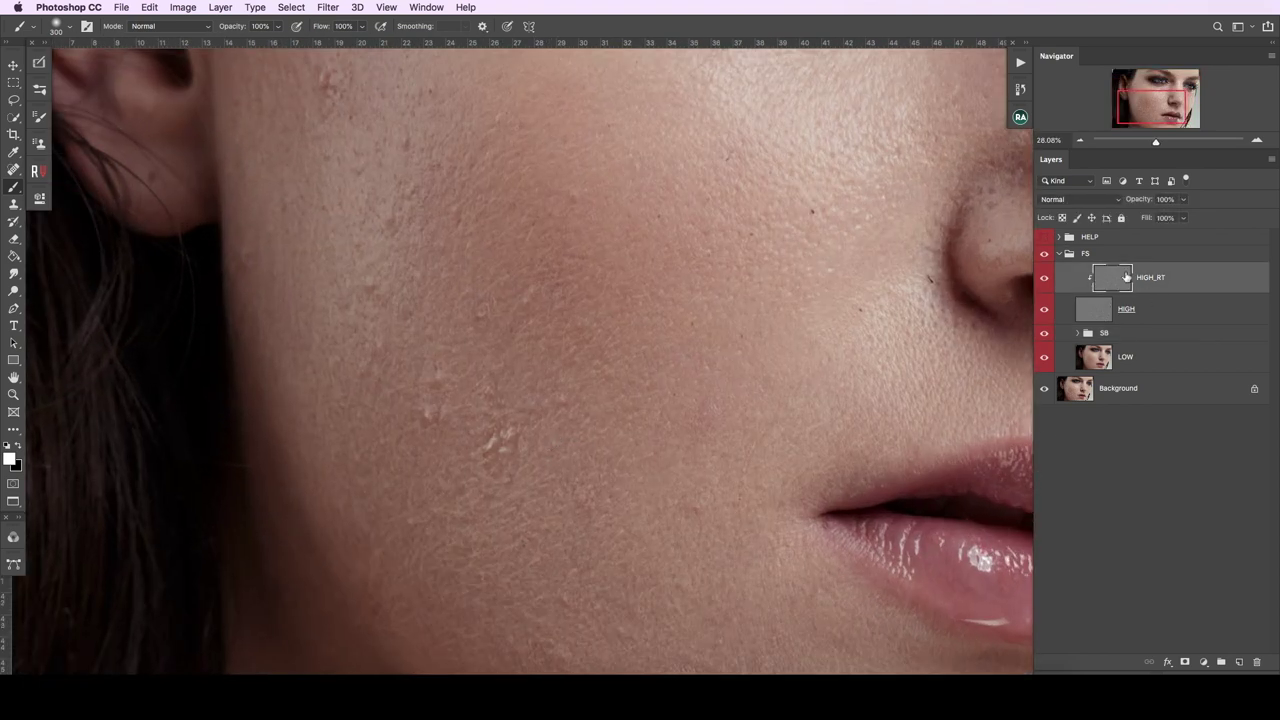
pyautogui.click(13, 204)
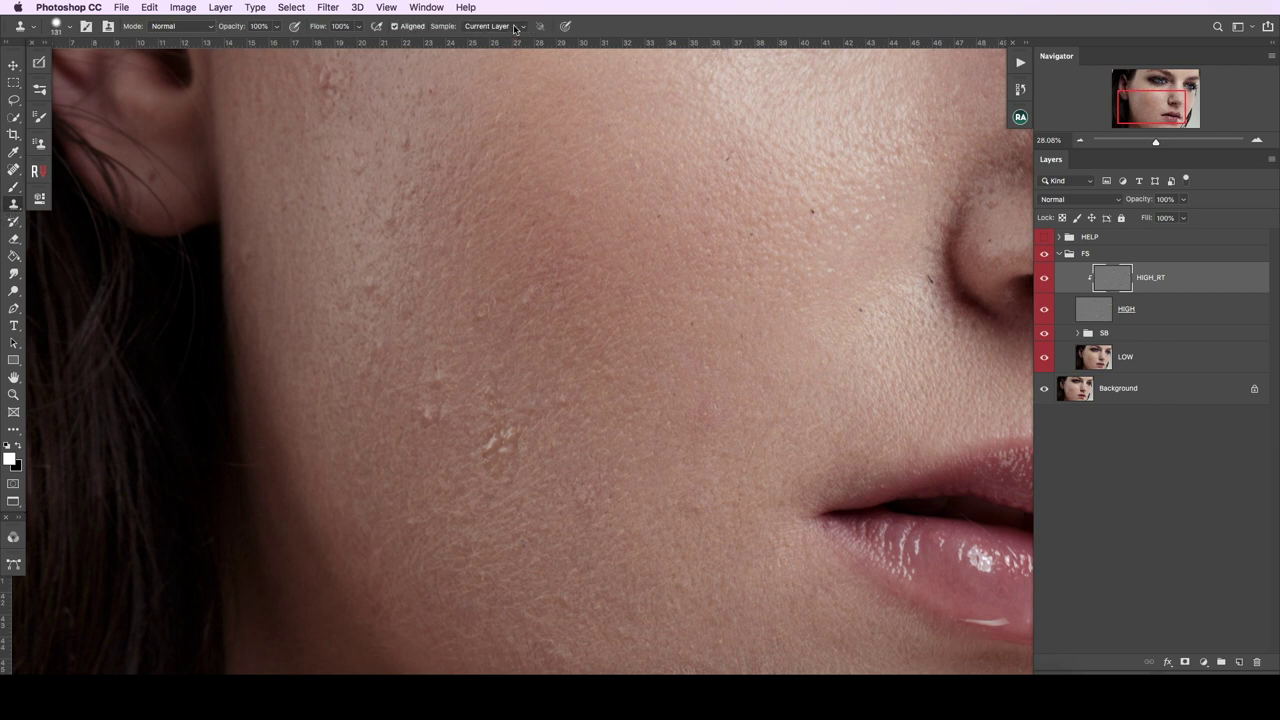
pyautogui.scroll(1, 632, 471)
pyautogui.scroll(1, 650, 420)
pyautogui.scroll(1, 660, 390)
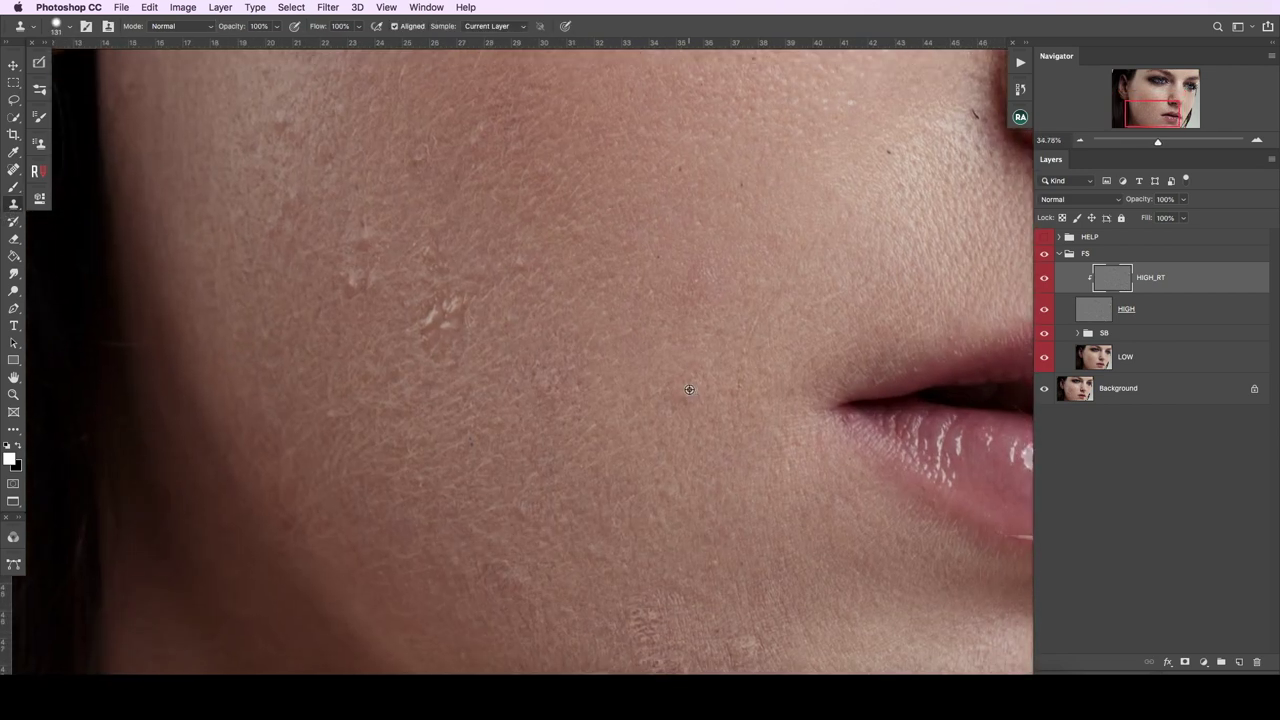
pyautogui.scroll(1, 666, 375)
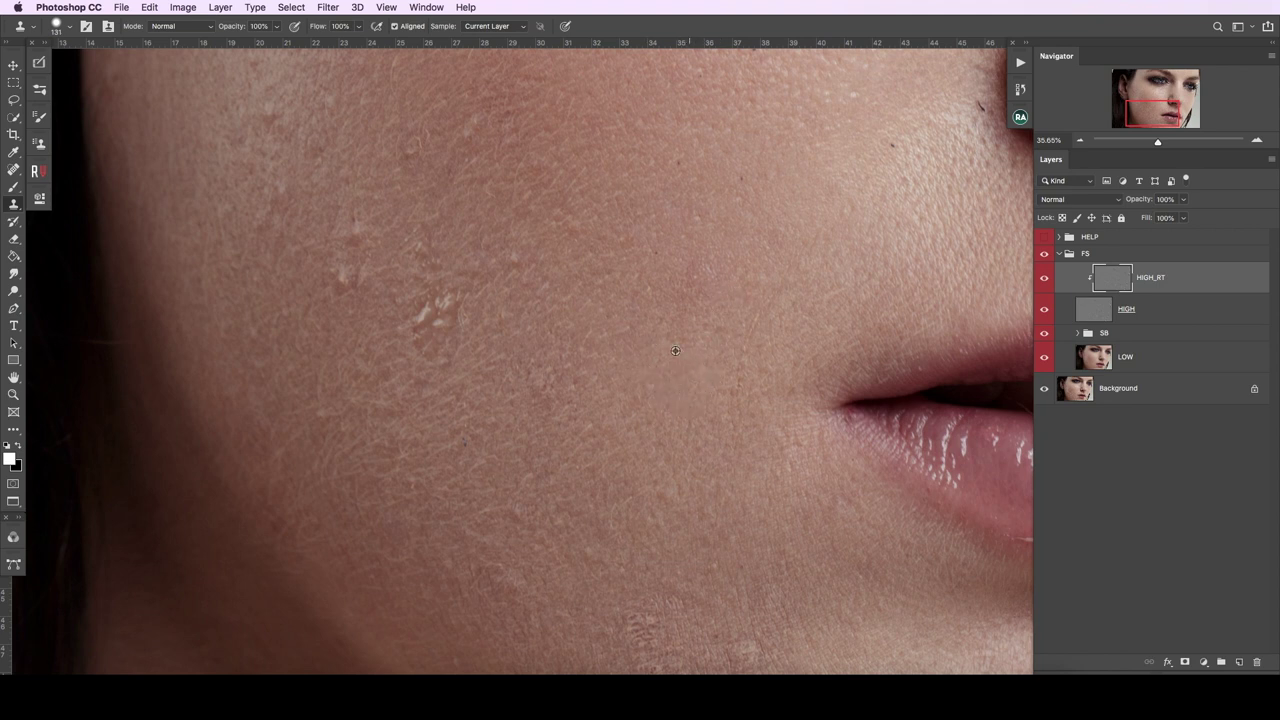
pyautogui.click(760, 314)
# Step: Lasso the blemished cheek patch below the eye
pyautogui.moveTo(678, 178); pyautogui.dragTo(706, 543)
pyautogui.moveTo(826, 371); pyautogui.dragTo(667, 268)
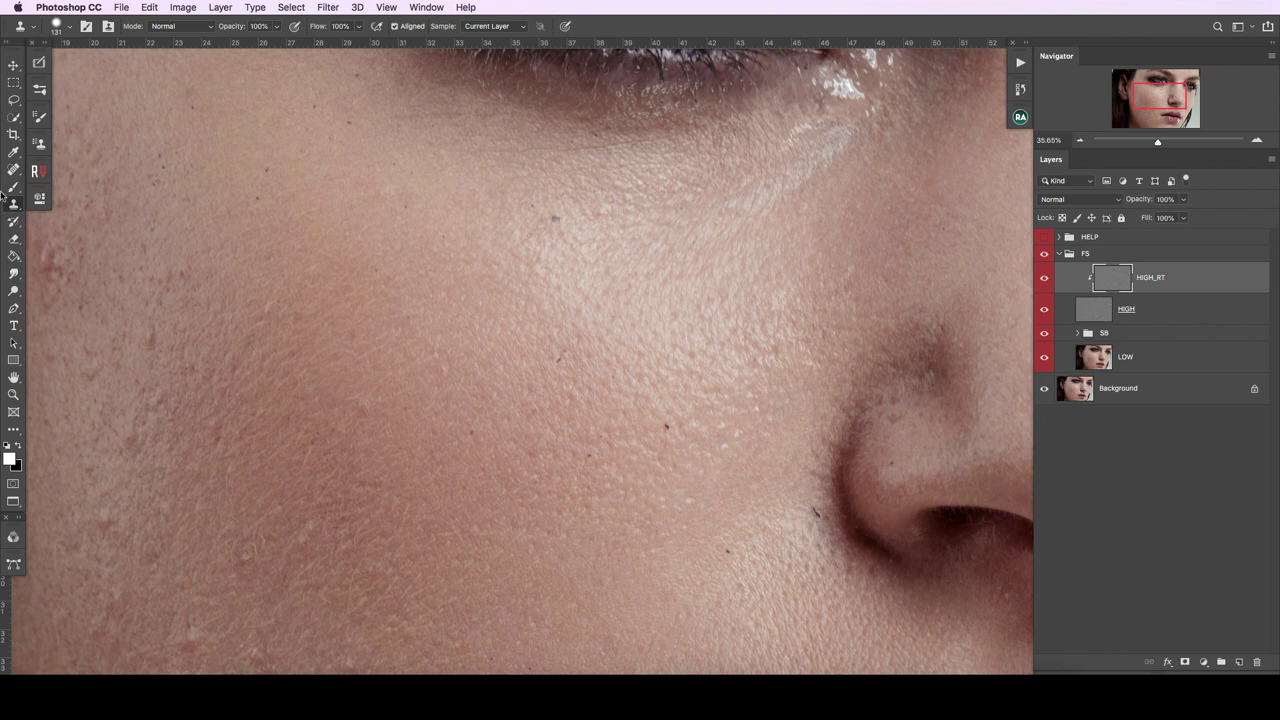
pyautogui.moveTo(398, 254); pyautogui.dragTo(518, 404)
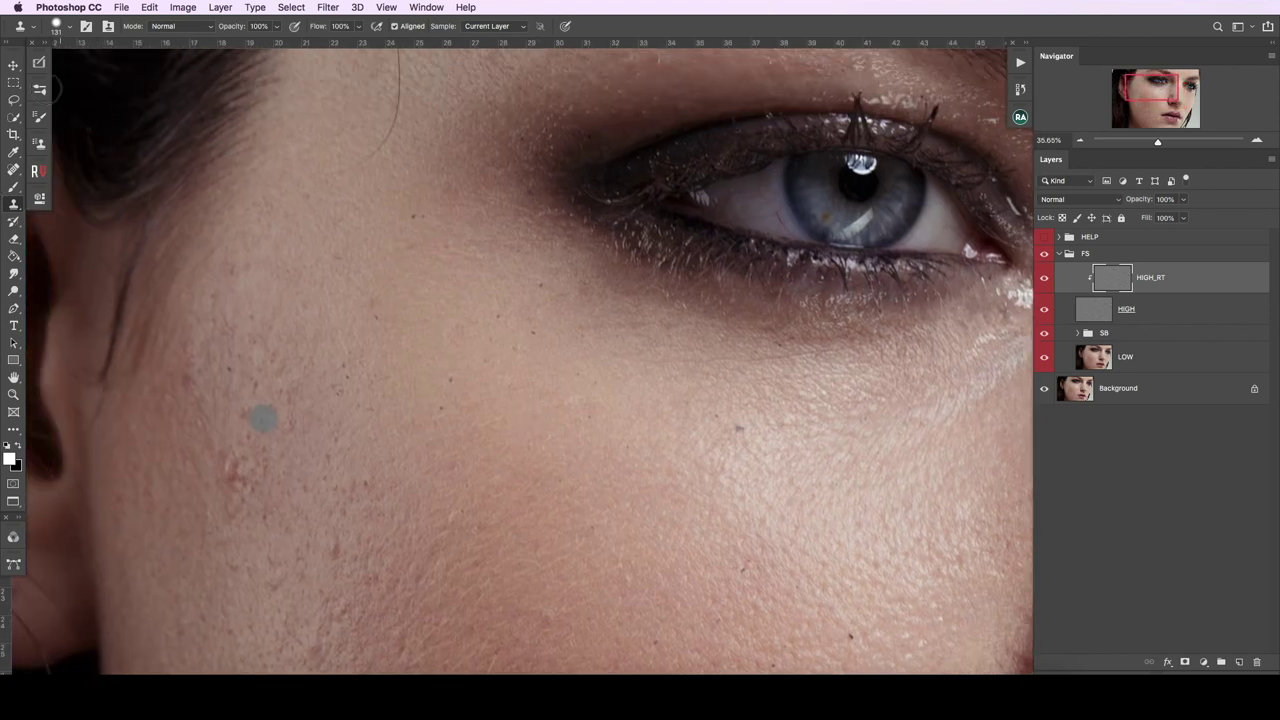
pyautogui.click(14, 100)
pyautogui.moveTo(399, 195)
pyautogui.mouseDown()
pyautogui.moveTo(300, 370)
pyautogui.moveTo(416, 458)
pyautogui.moveTo(622, 418)
pyautogui.moveTo(532, 240)
pyautogui.moveTo(399, 194)
pyautogui.mouseUp()
# Step: Apply Dust & Scratches at Radius 16, Threshold 8 to the under-eye patch
pyautogui.click(328, 7)
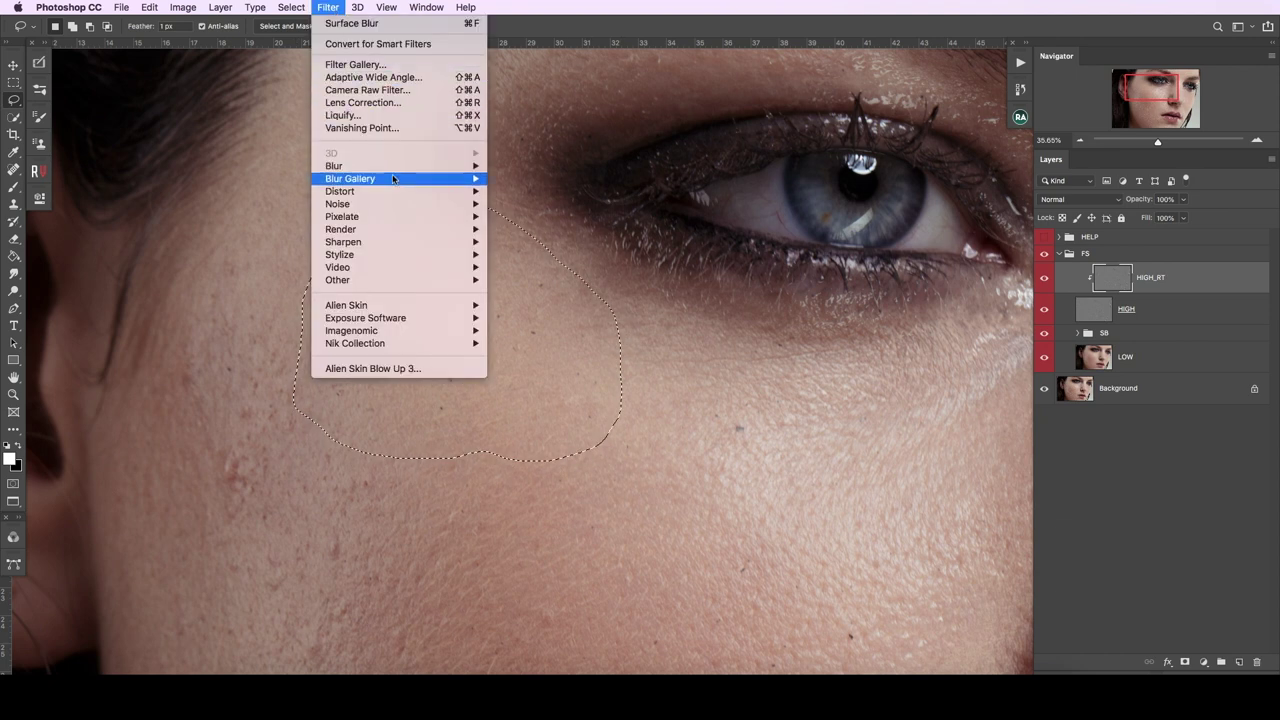
pyautogui.moveTo(337, 204)
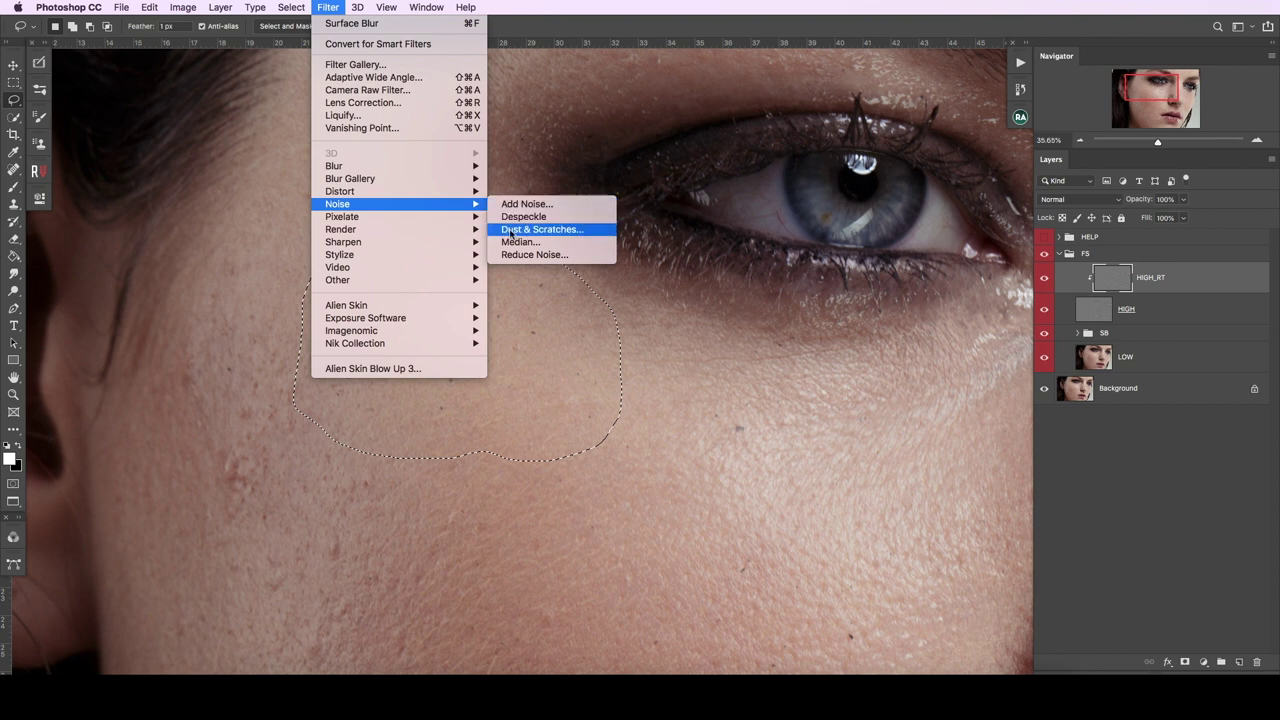
pyautogui.click(584, 232)
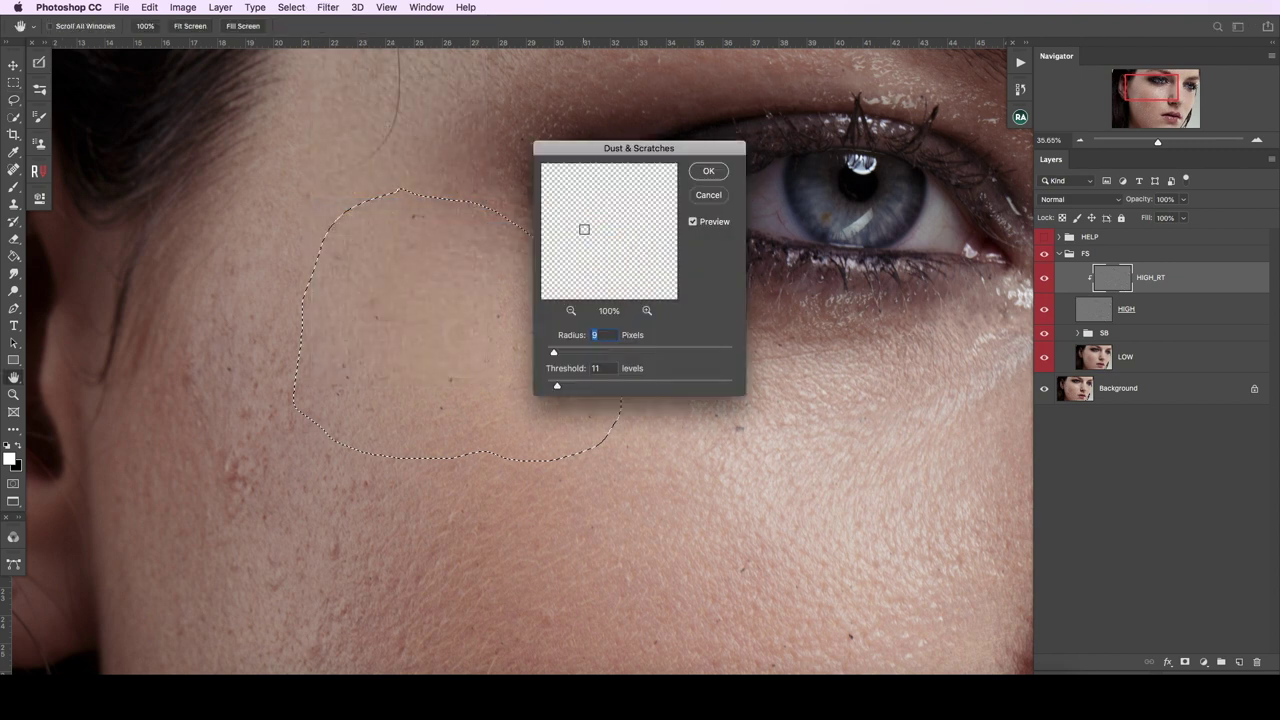
pyautogui.moveTo(630, 148); pyautogui.dragTo(816, 170)
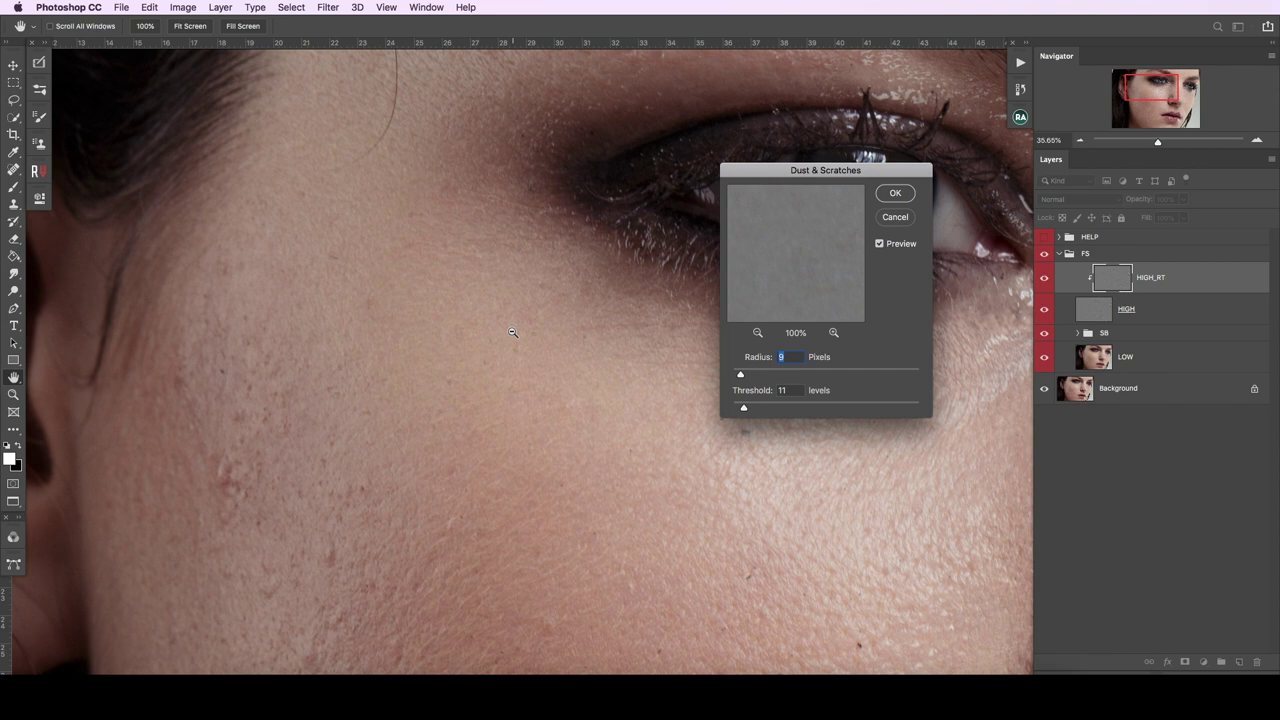
pyautogui.scroll(3, 512, 332)
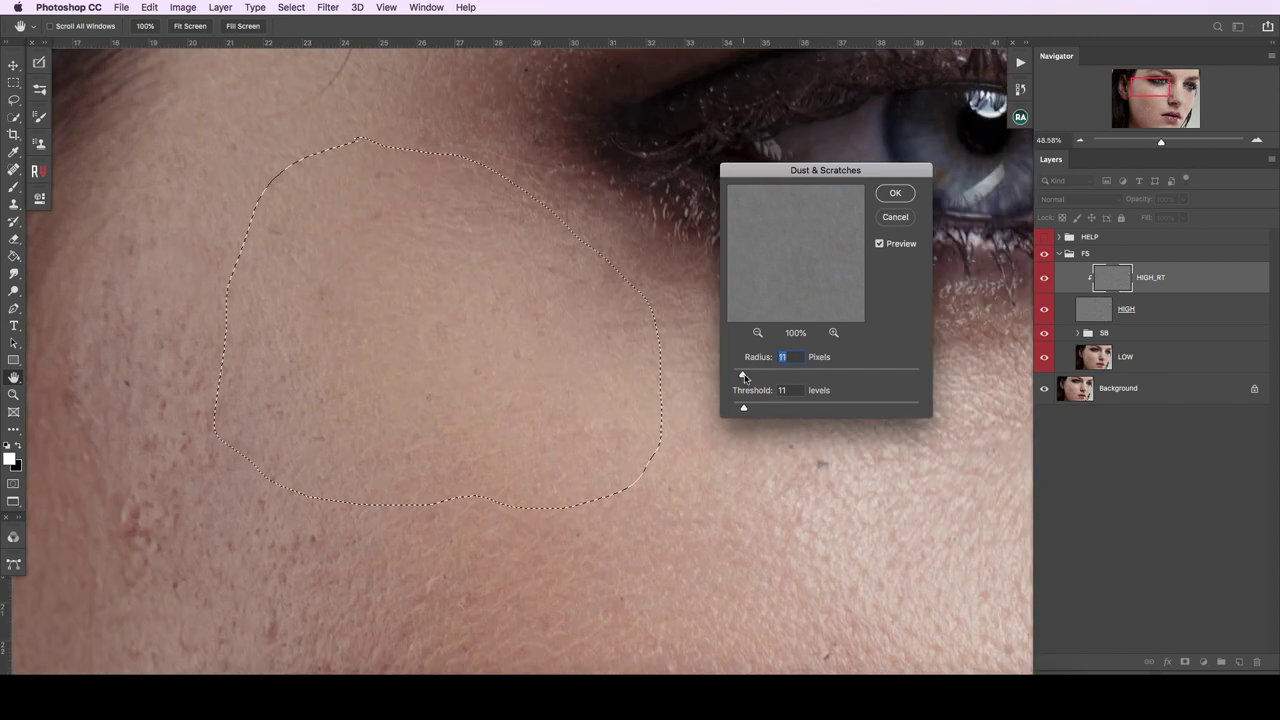
pyautogui.moveTo(743, 408); pyautogui.dragTo(741, 410)
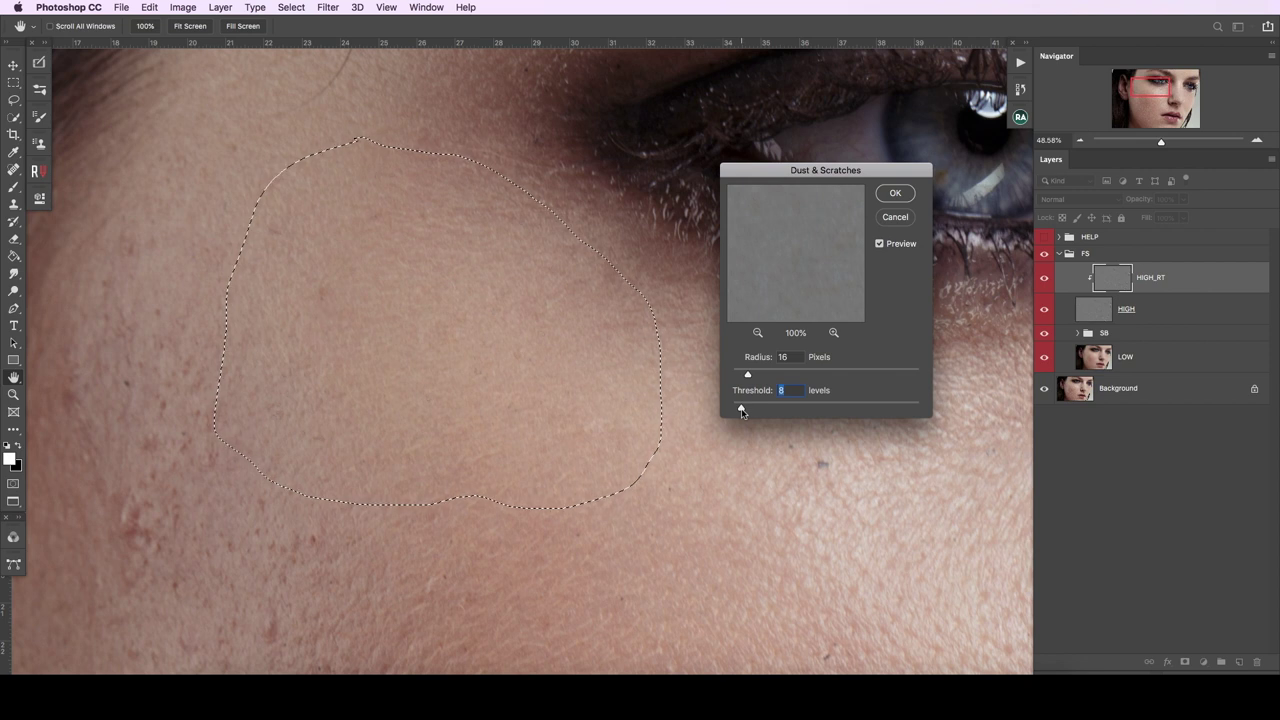
pyautogui.click(892, 245)
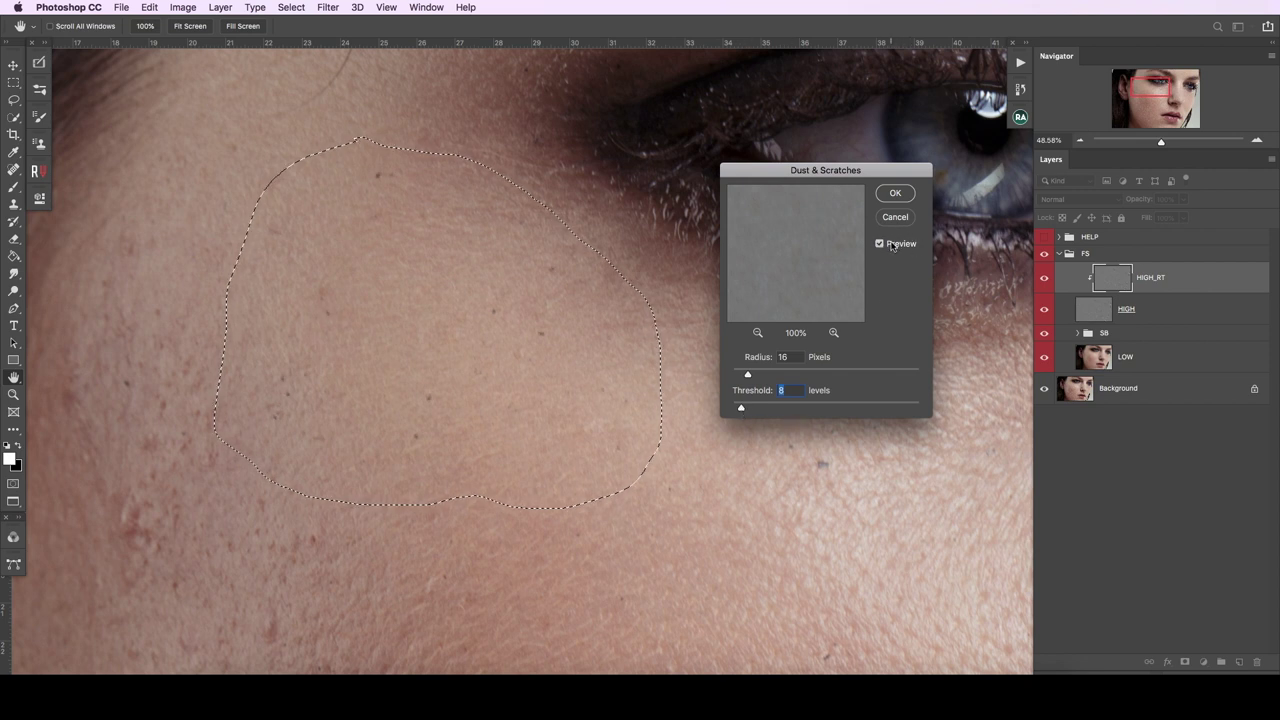
pyautogui.click(896, 194)
# Step: Deselect and lasso the acne on the lower cheek
pyautogui.press('cmd+d')
pyautogui.scroll(-3, 546, 414)
pyautogui.scroll(-3, 631, 380)
pyautogui.moveTo(335, 119)
pyautogui.mouseDown()
pyautogui.moveTo(463, 184)
pyautogui.moveTo(336, 120)
pyautogui.mouseUp()
pyautogui.click(327, 7)
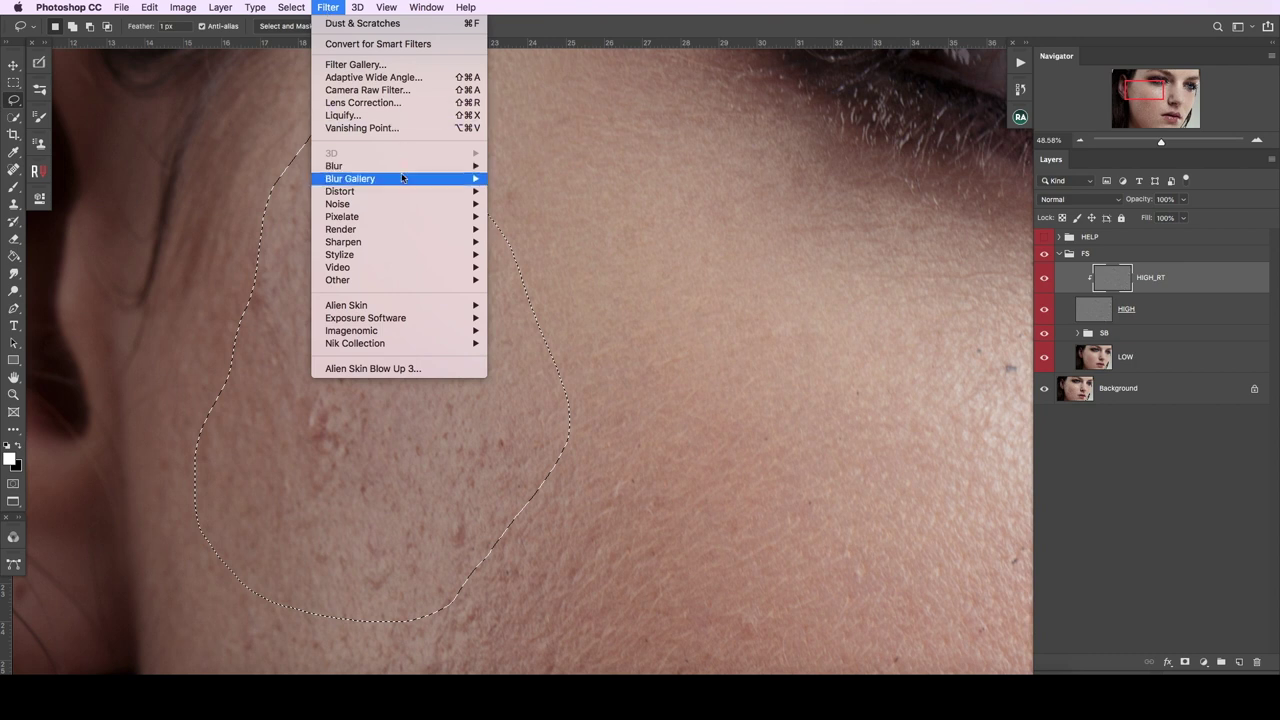
# Step: Preview Dust & Scratches at Radius 23, Threshold 7 on the lower cheek, then cancel it
pyautogui.click(540, 228)
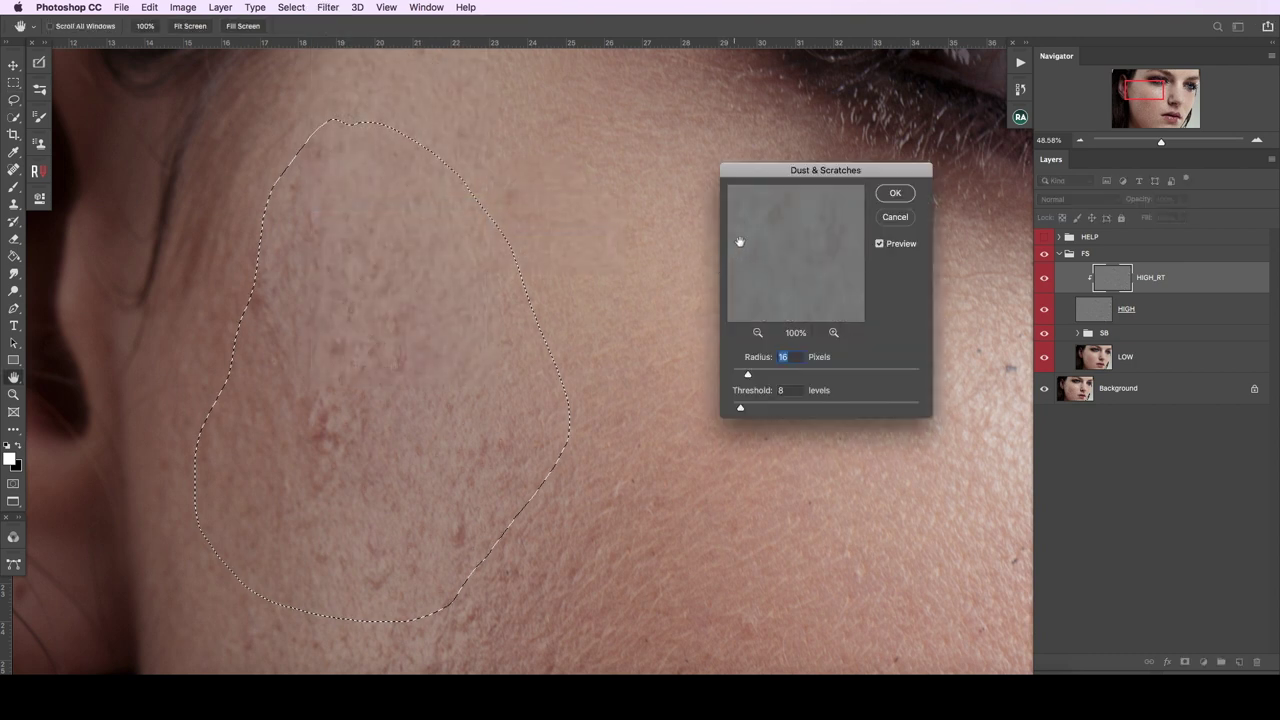
pyautogui.scroll(3, 393, 510)
pyautogui.scroll(2, 385, 509)
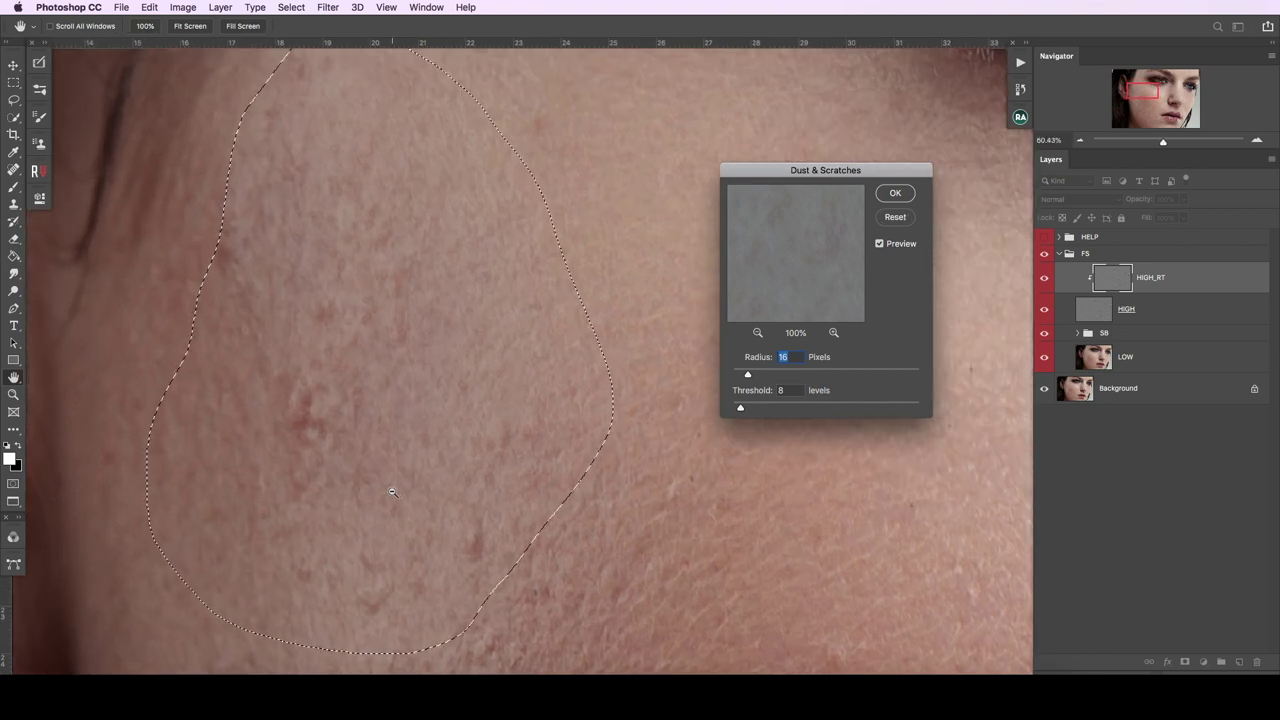
pyautogui.scroll(3, 375, 507)
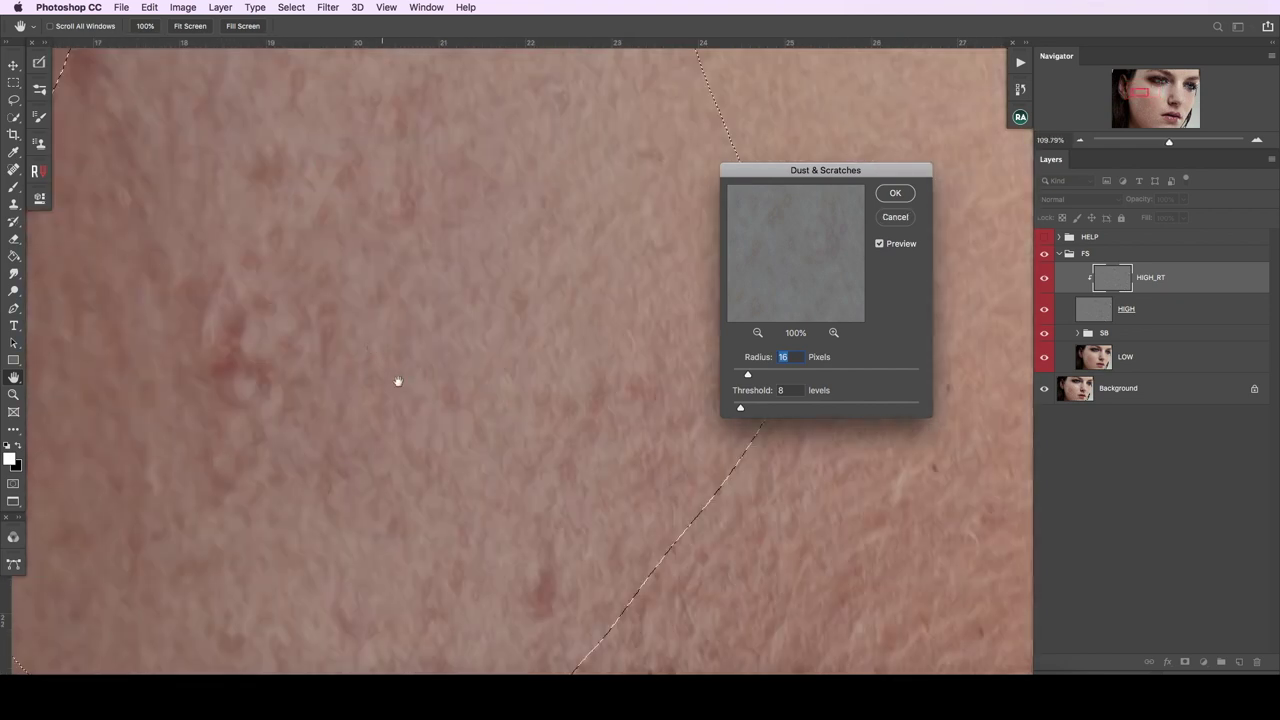
pyautogui.moveTo(397, 381); pyautogui.dragTo(440, 478)
pyautogui.moveTo(741, 409); pyautogui.dragTo(737, 411)
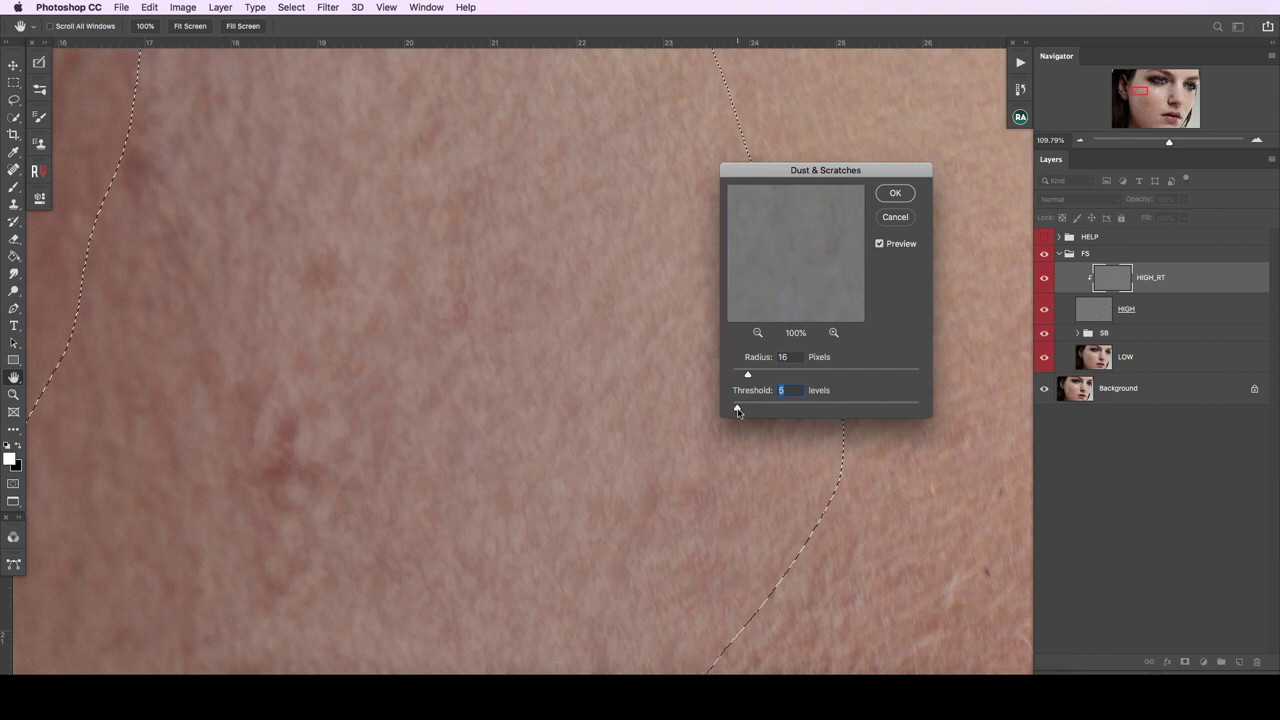
pyautogui.moveTo(737, 411); pyautogui.dragTo(740, 409)
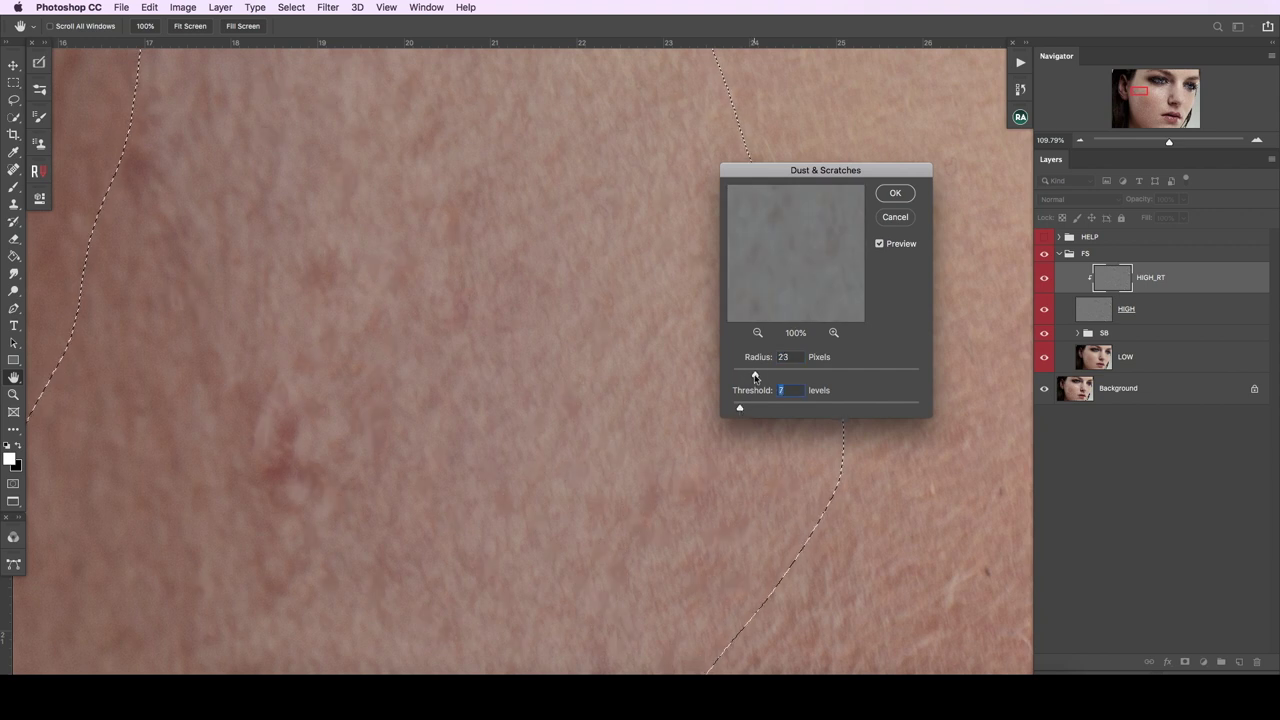
pyautogui.scroll(-2, 443, 298)
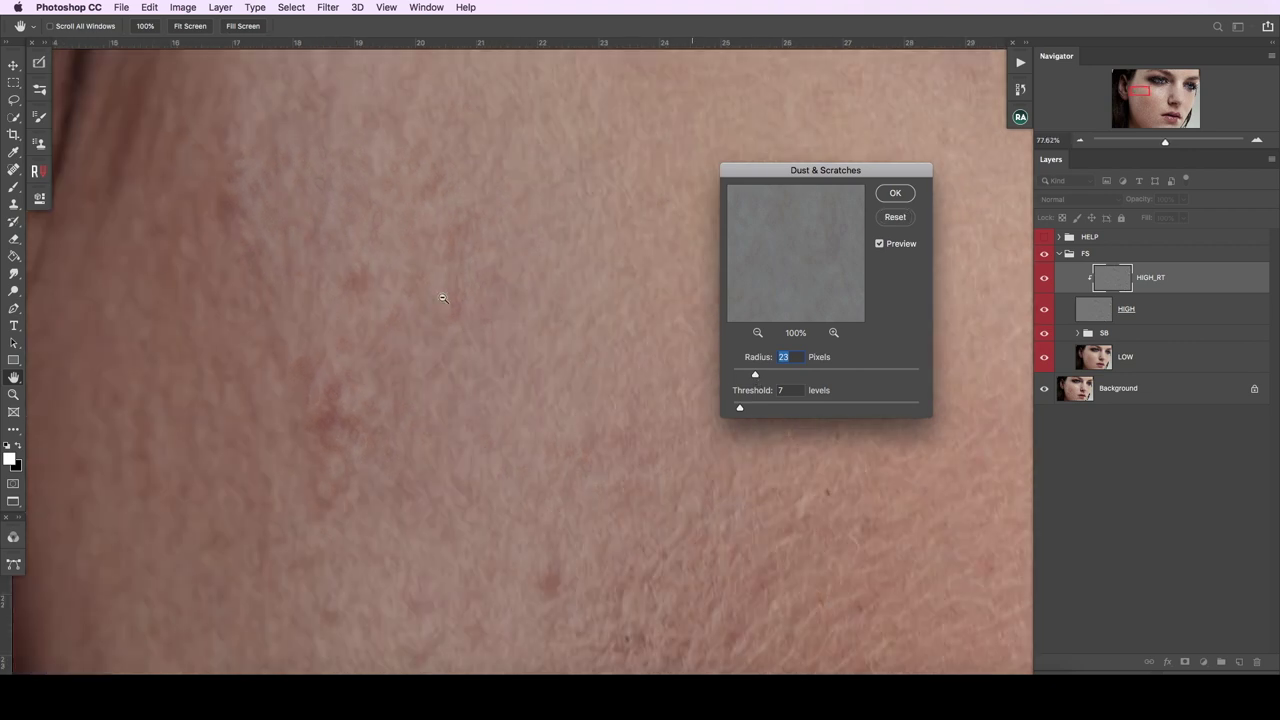
pyautogui.scroll(-3, 443, 298)
pyautogui.scroll(2, 443, 298)
pyautogui.click(879, 244)
pyautogui.click(889, 244)
pyautogui.click(894, 216)
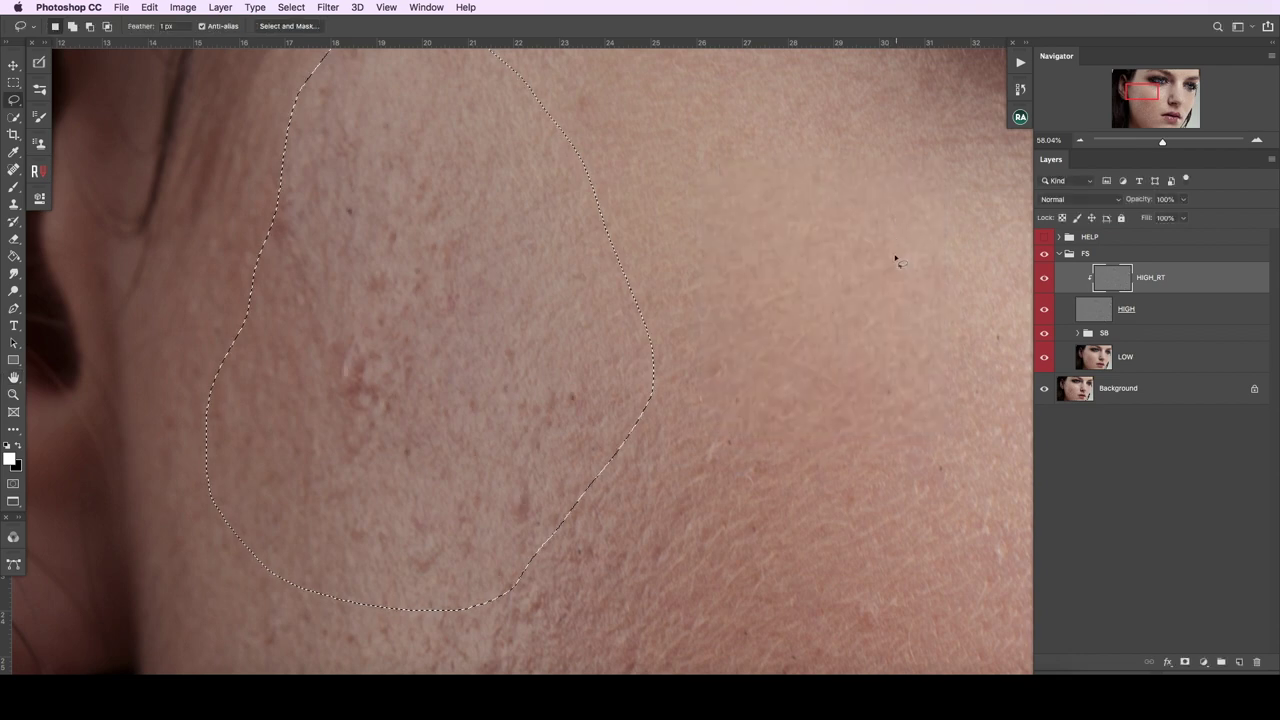
pyautogui.scroll(-1, 894, 260)
# Step: Lasso a cheek patch beside the nose and apply Dust & Scratches at radius 10, threshold 10
pyautogui.hotkey('ctrl', 'd')
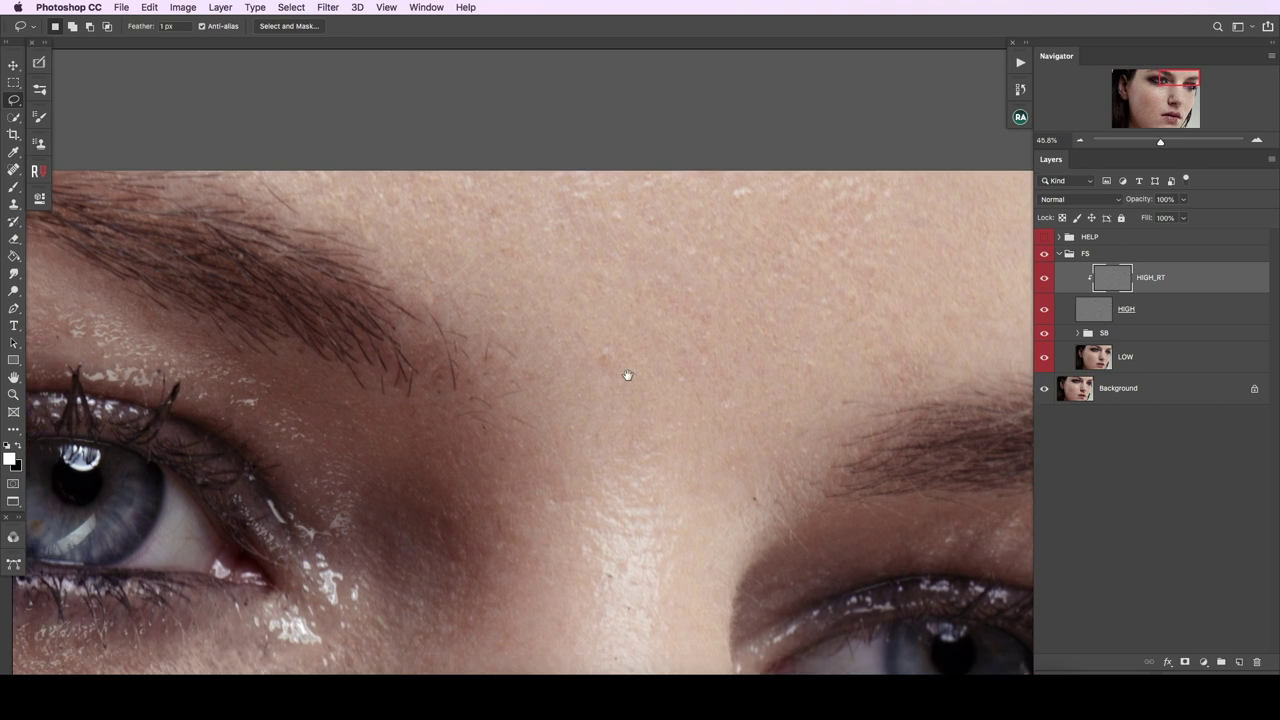
pyautogui.moveTo(497, 306)
pyautogui.mouseDown()
pyautogui.moveTo(520, 325)
pyautogui.moveTo(514, 306)
pyautogui.mouseUp()
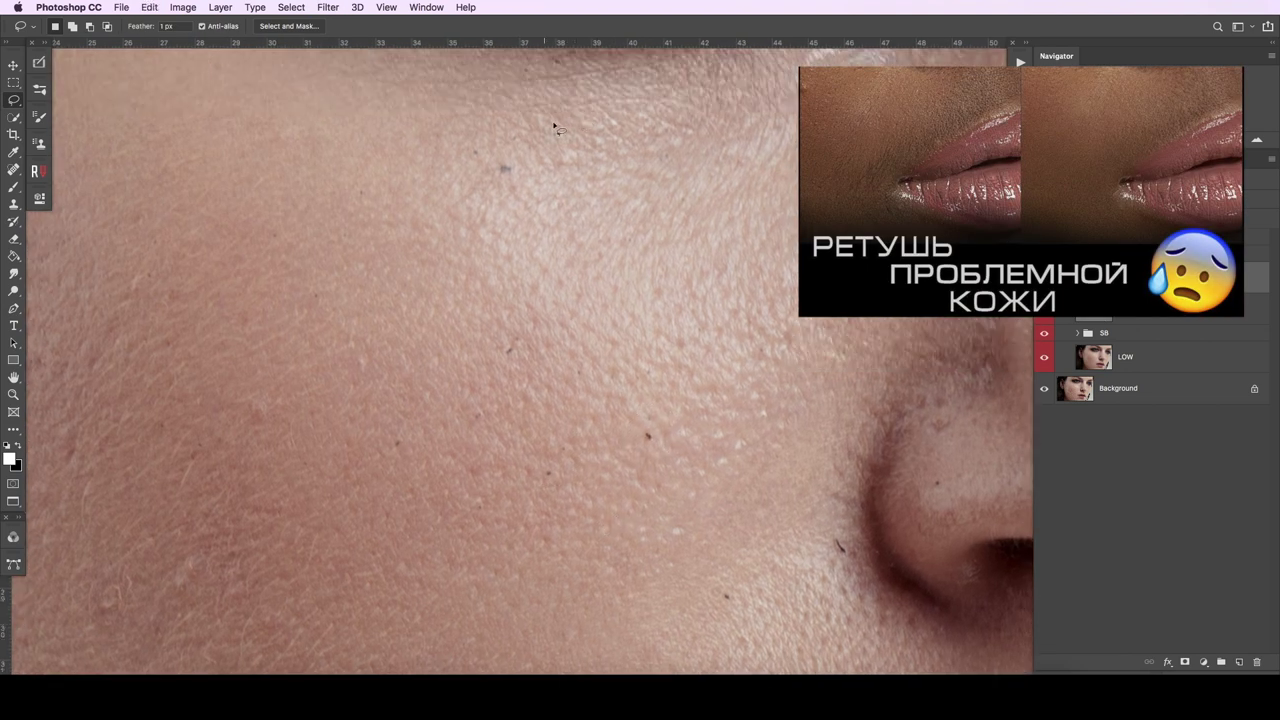
pyautogui.moveTo(555, 105); pyautogui.dragTo(565, 108)
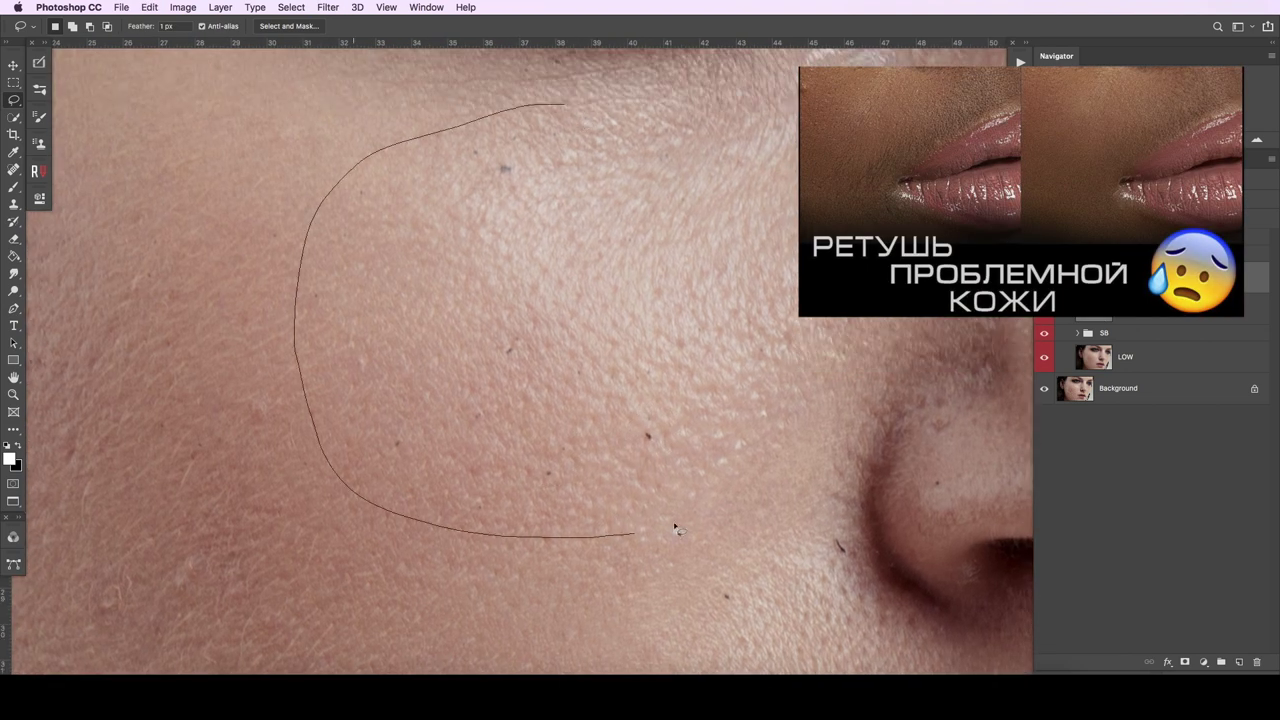
pyautogui.click(328, 7)
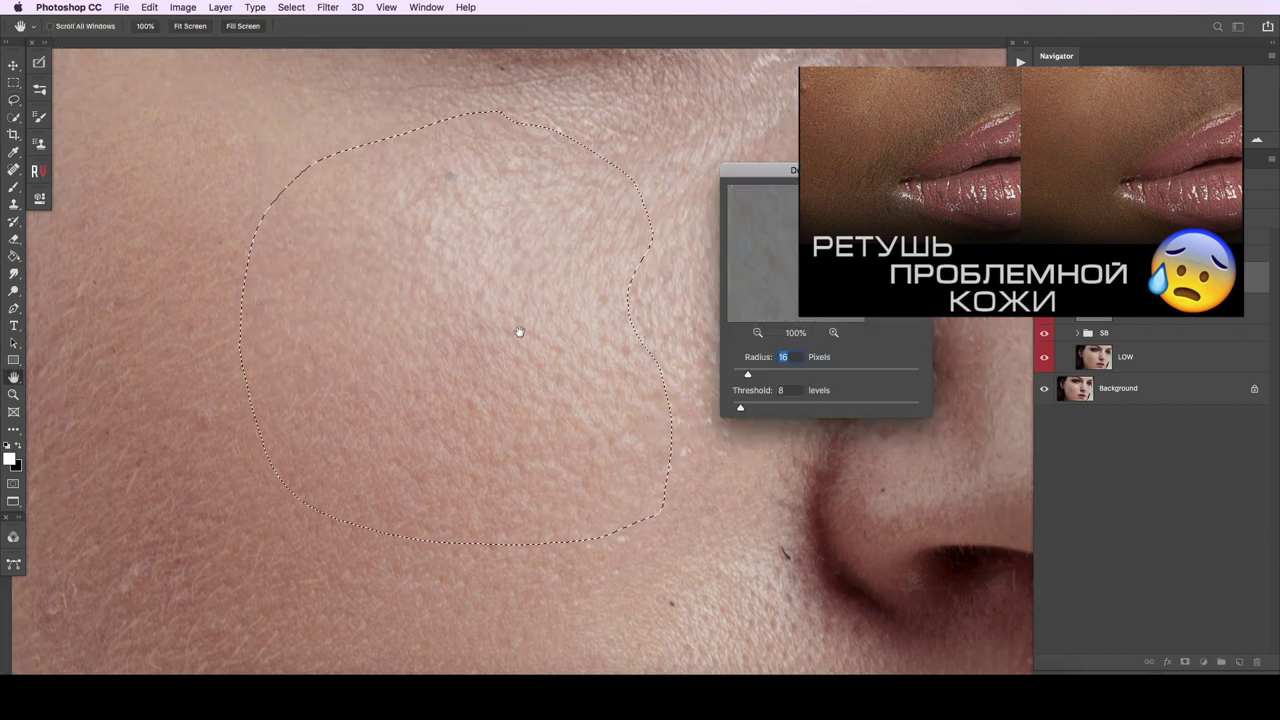
pyautogui.write('10')
pyautogui.moveTo(745, 413); pyautogui.dragTo(747, 413)
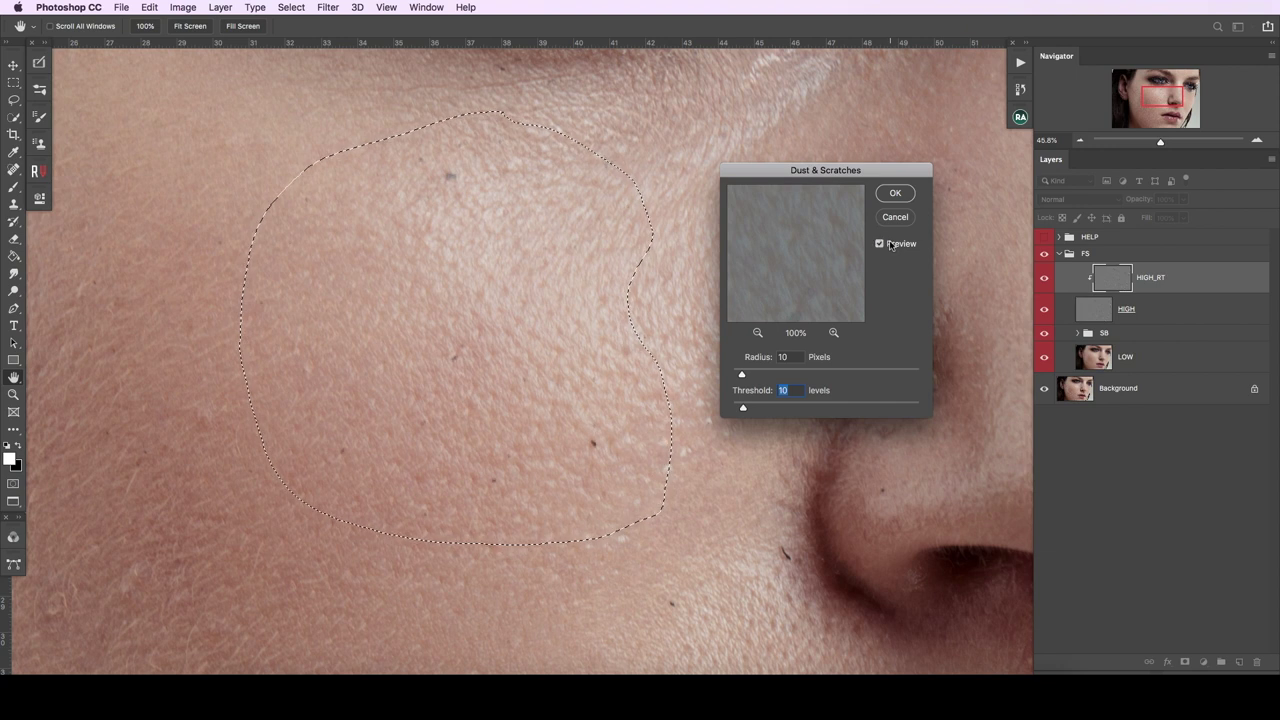
pyautogui.click(895, 193)
# Step: Clone over the whitish and small light blemishes on the cheek with the Clone Stamp
pyautogui.press('s')
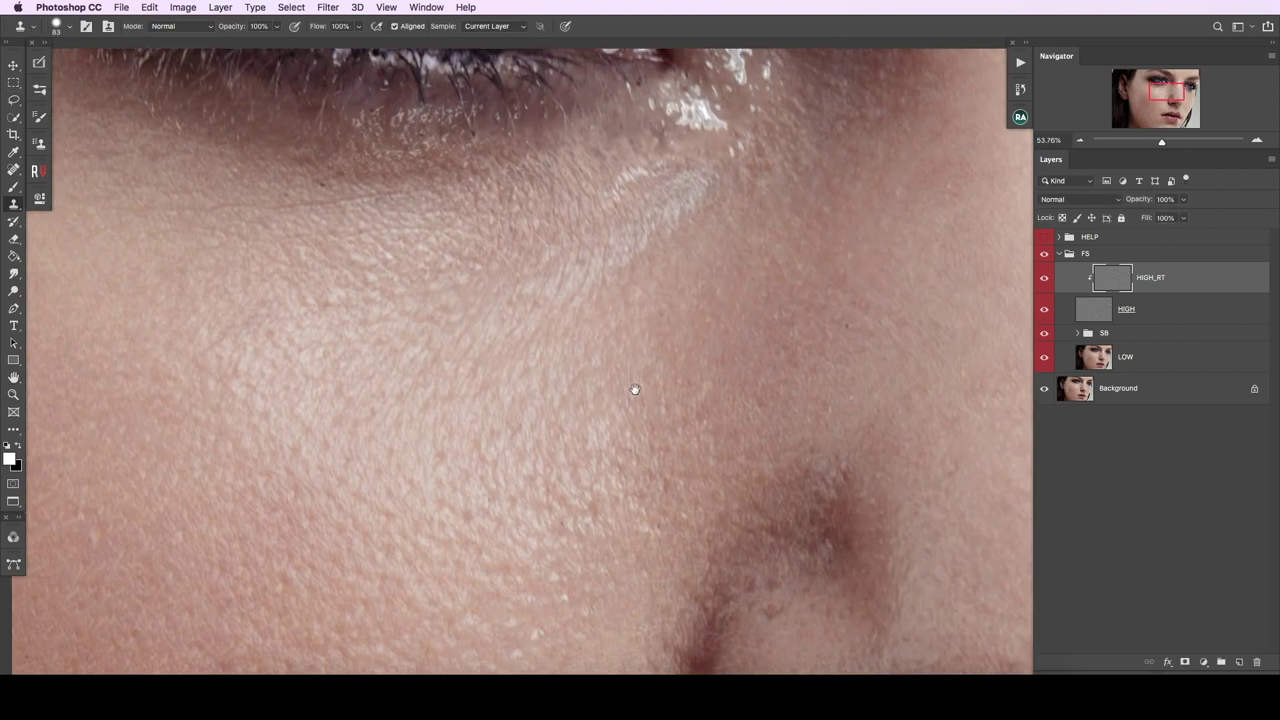
pyautogui.moveTo(500, 374); pyautogui.dragTo(634, 389)
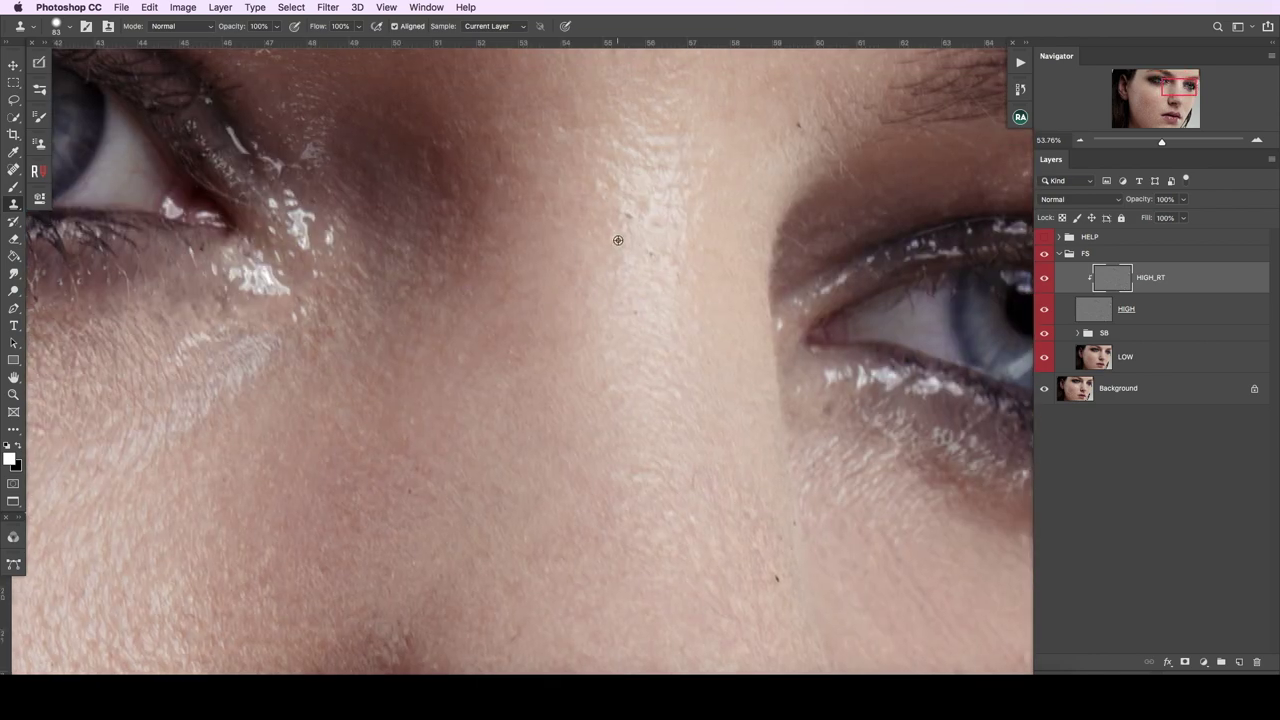
pyautogui.moveTo(618, 240); pyautogui.dragTo(710, 215)
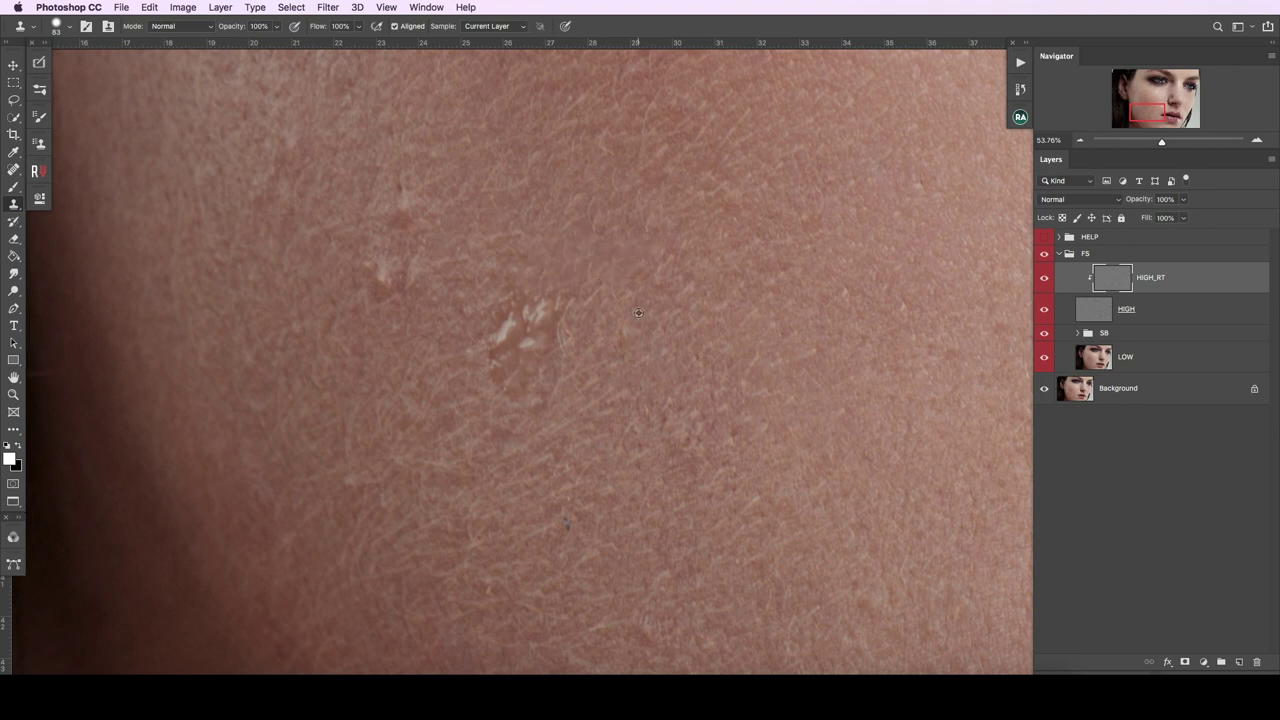
pyautogui.click(520, 328)
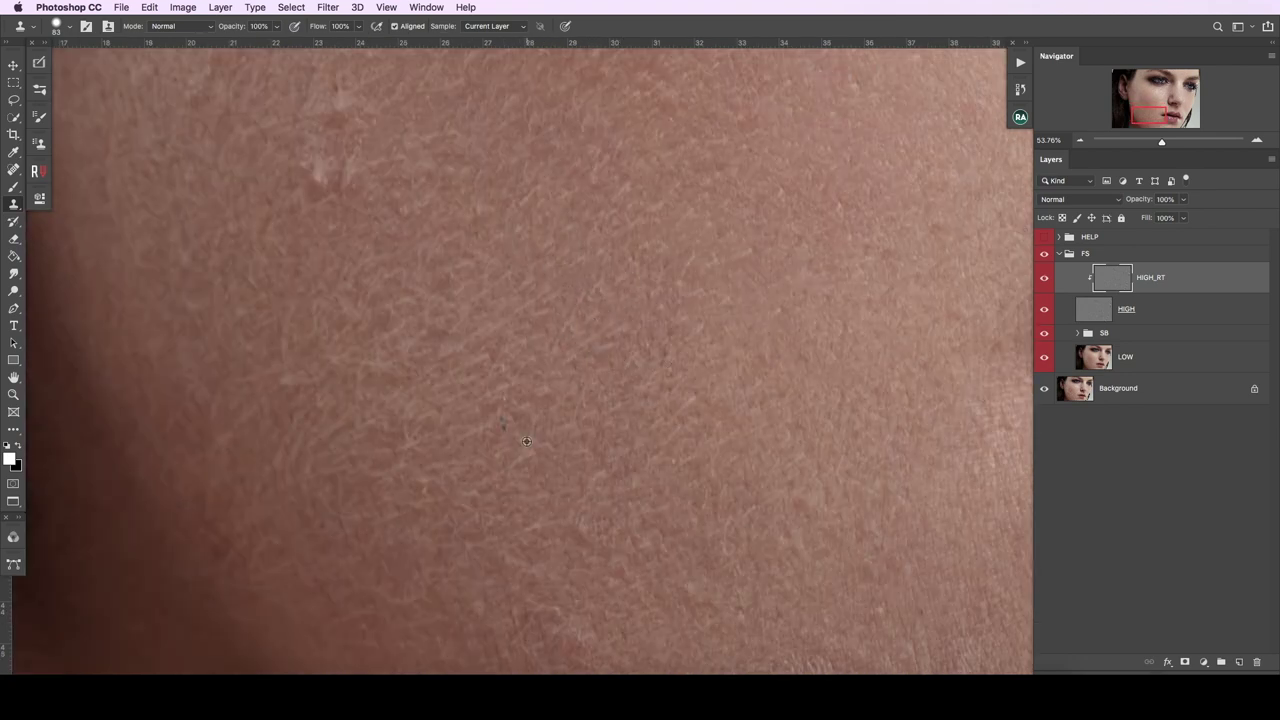
pyautogui.scroll(-2, 660, 355)
pyautogui.scroll(-2, 694, 357)
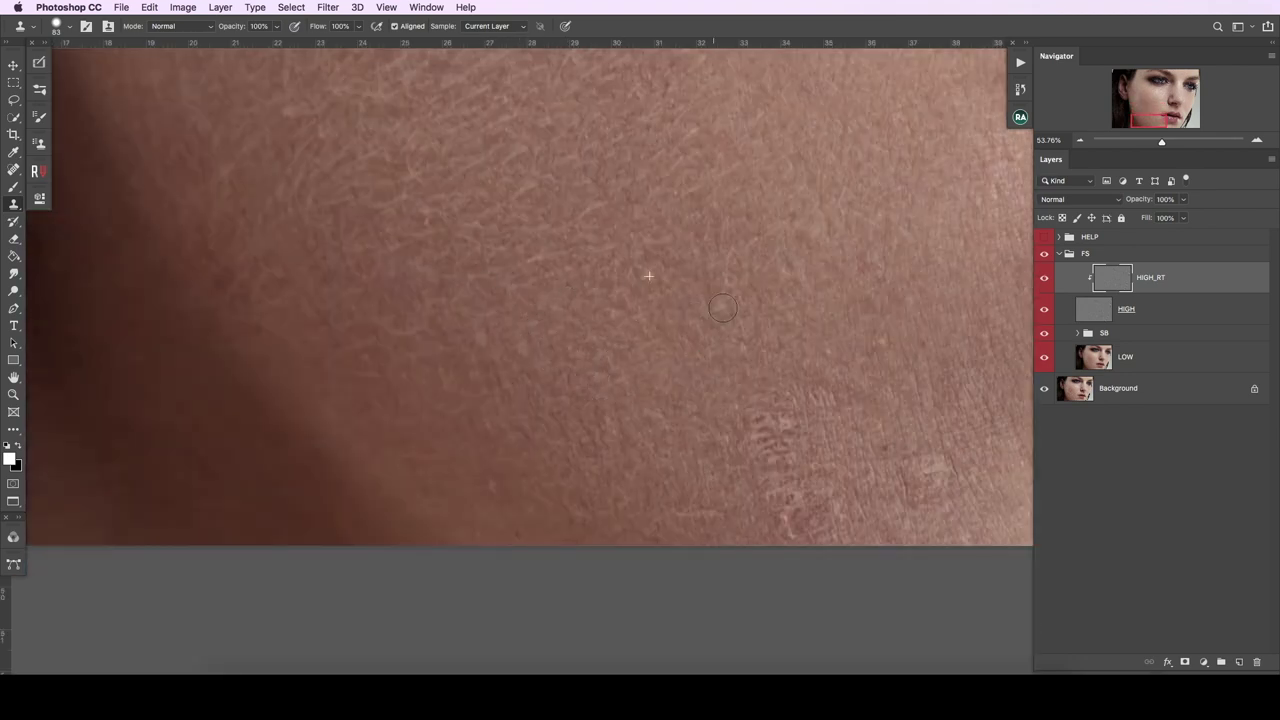
pyautogui.moveTo(651, 271); pyautogui.dragTo(800, 400)
pyautogui.click(561, 186)
pyautogui.click(531, 259)
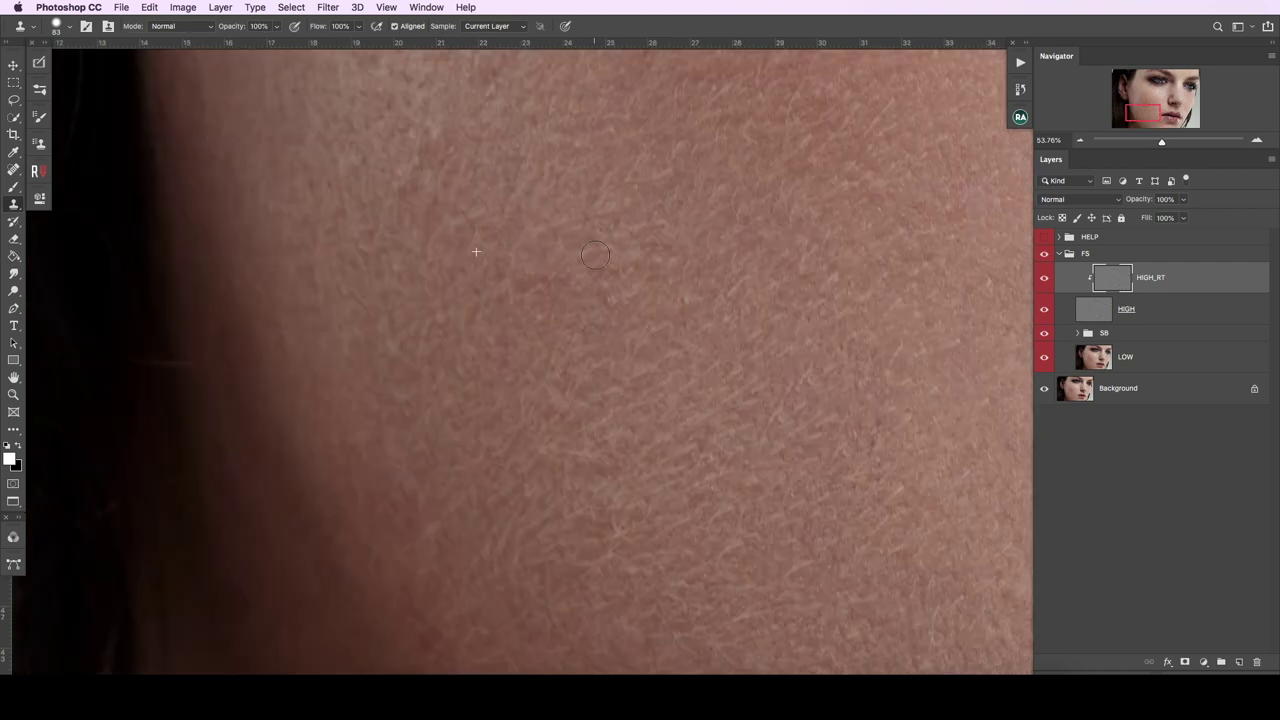
# Step: Clone over a small reddish blemish on the cheek near the hair
pyautogui.moveTo(581, 363); pyautogui.dragTo(621, 393)
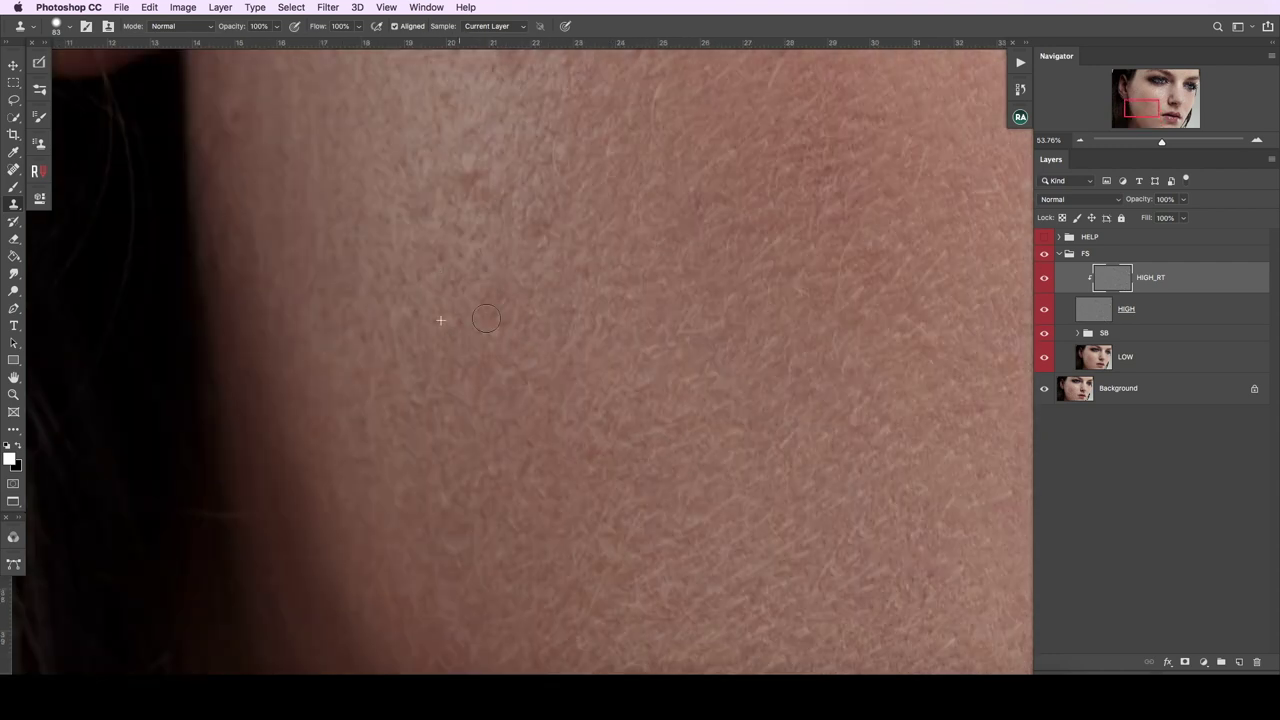
pyautogui.moveTo(471, 163); pyautogui.dragTo(341, 170)
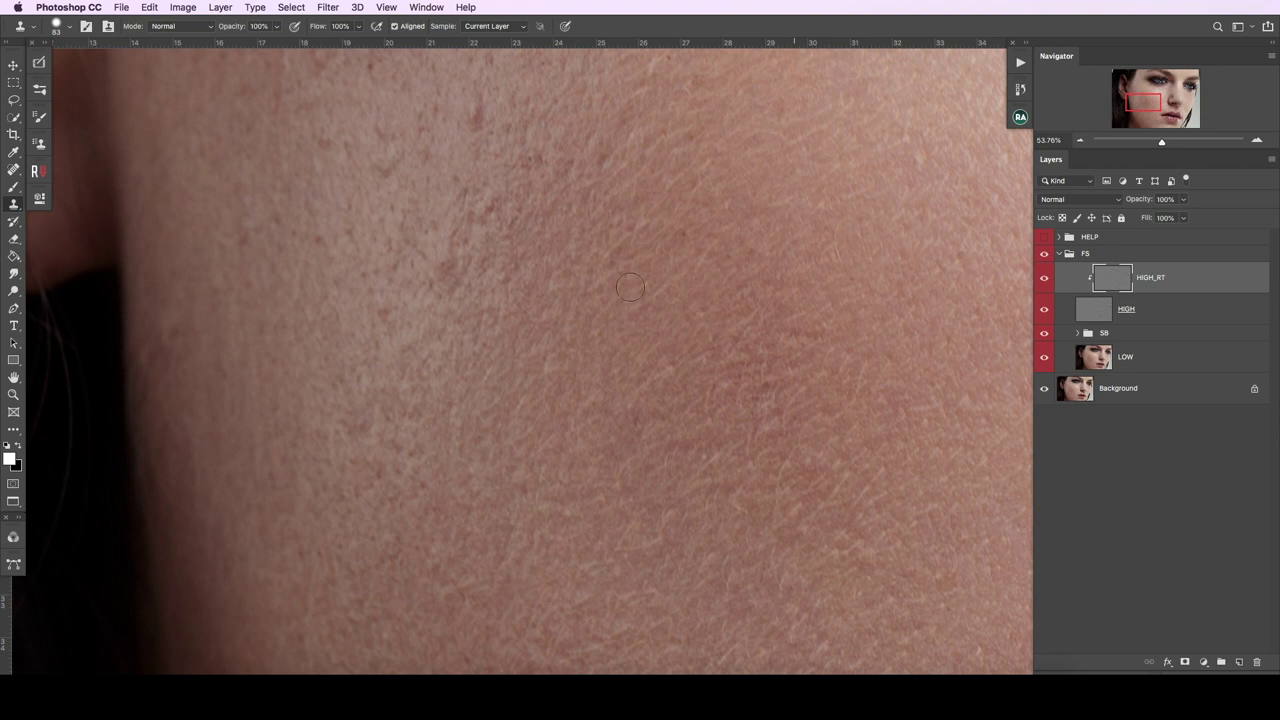
pyautogui.moveTo(396, 130); pyautogui.dragTo(571, 254)
pyautogui.click(548, 378)
pyautogui.moveTo(391, 397); pyautogui.dragTo(393, 562)
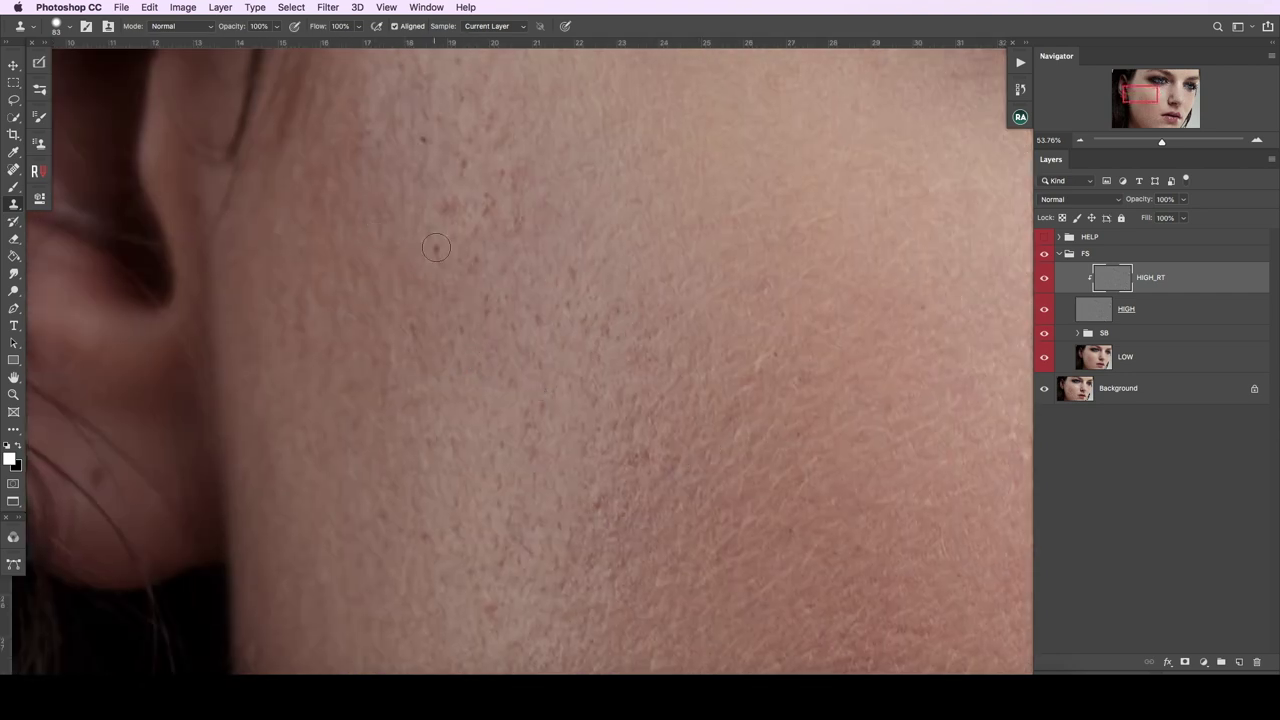
pyautogui.moveTo(437, 247); pyautogui.dragTo(497, 397)
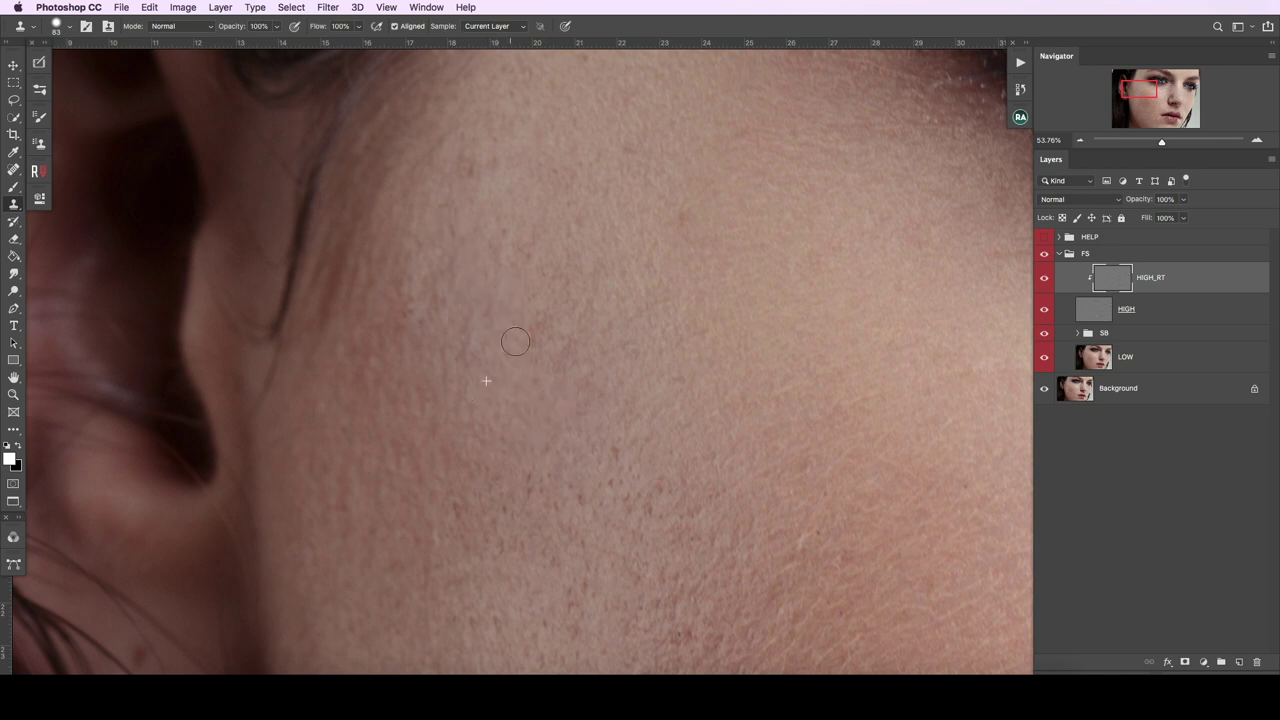
# Step: Clone clean skin over the bright marks on the lower cheek near the ear
pyautogui.scroll(5, 415, 292)
pyautogui.scroll(5, 563, 443)
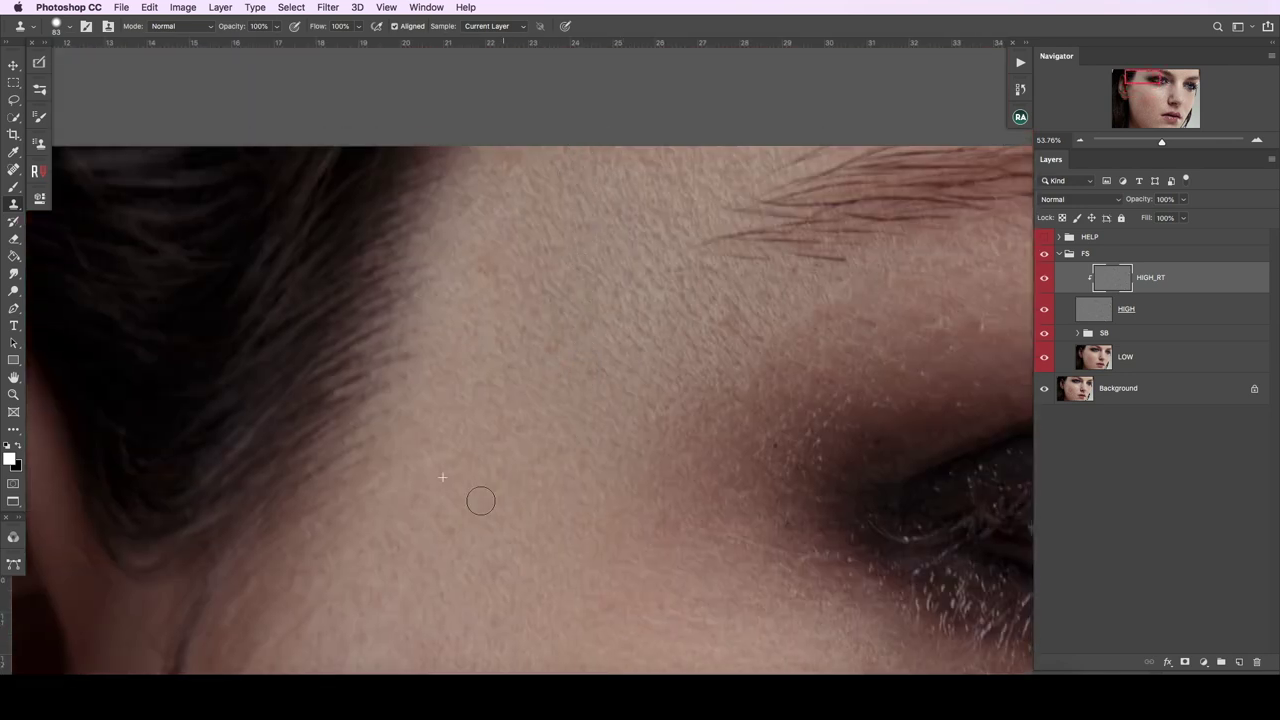
pyautogui.scroll(-5, 480, 503)
pyautogui.scroll(-5, 480, 500)
pyautogui.scroll(-5, 520, 476)
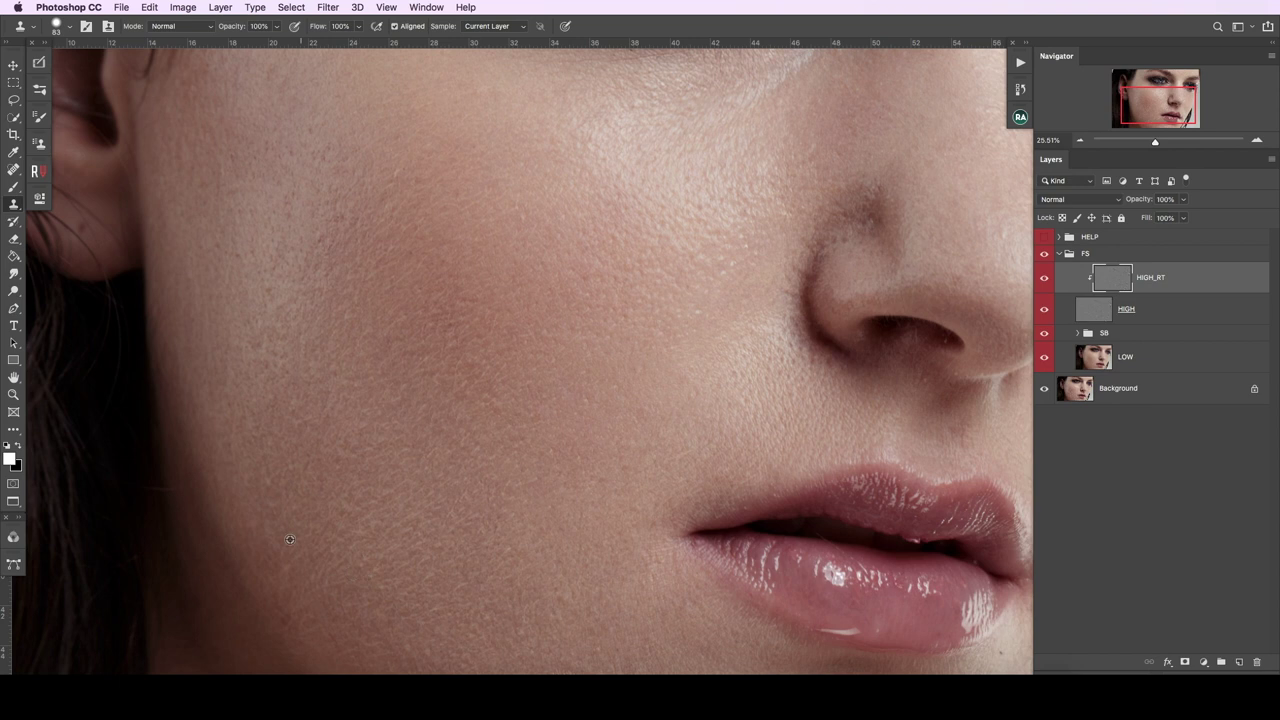
pyautogui.scroll(-5, 522, 435)
pyautogui.scroll(3, 644, 397)
pyautogui.scroll(1, 620, 420)
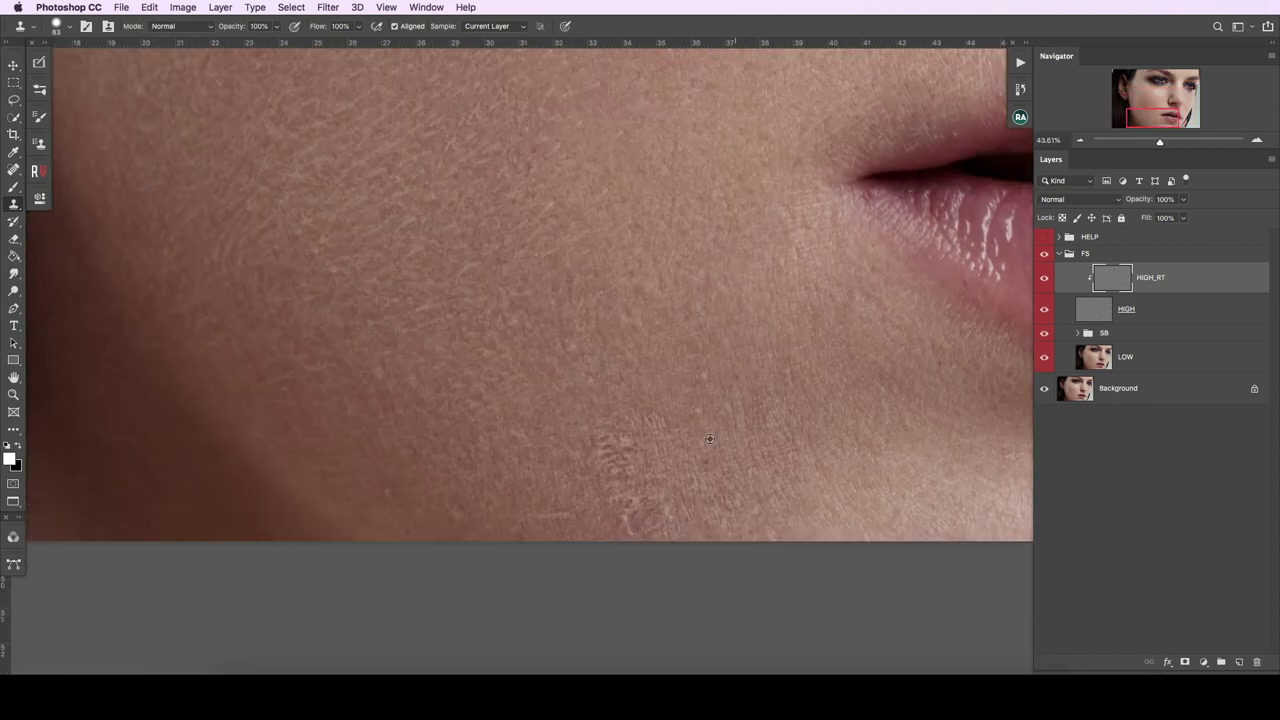
pyautogui.keyDown('alt'); pyautogui.click(598, 442); pyautogui.keyUp('alt')
pyautogui.moveTo(578, 464); pyautogui.dragTo(633, 503)
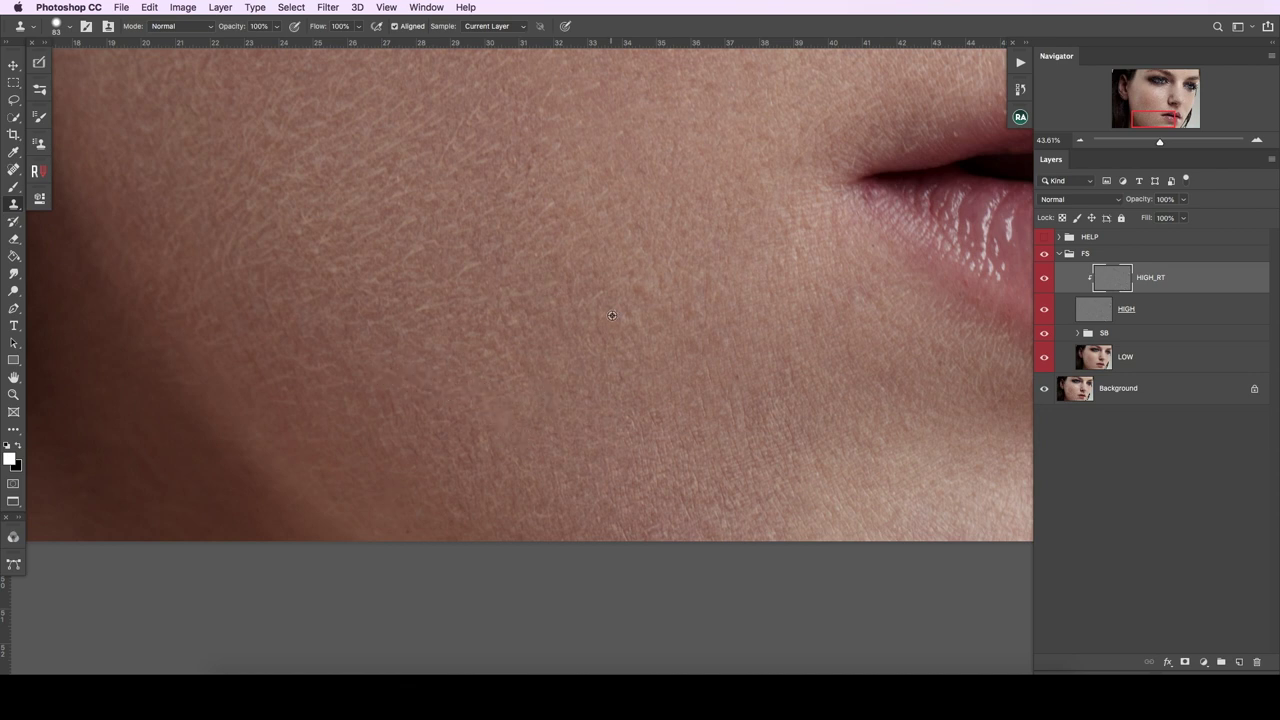
pyautogui.hscroll(5, 453, 480)
# Step: Show the black-and-white HELP group and toggle FS off and on to compare against the original skin
pyautogui.scroll(-5, 473, 328)
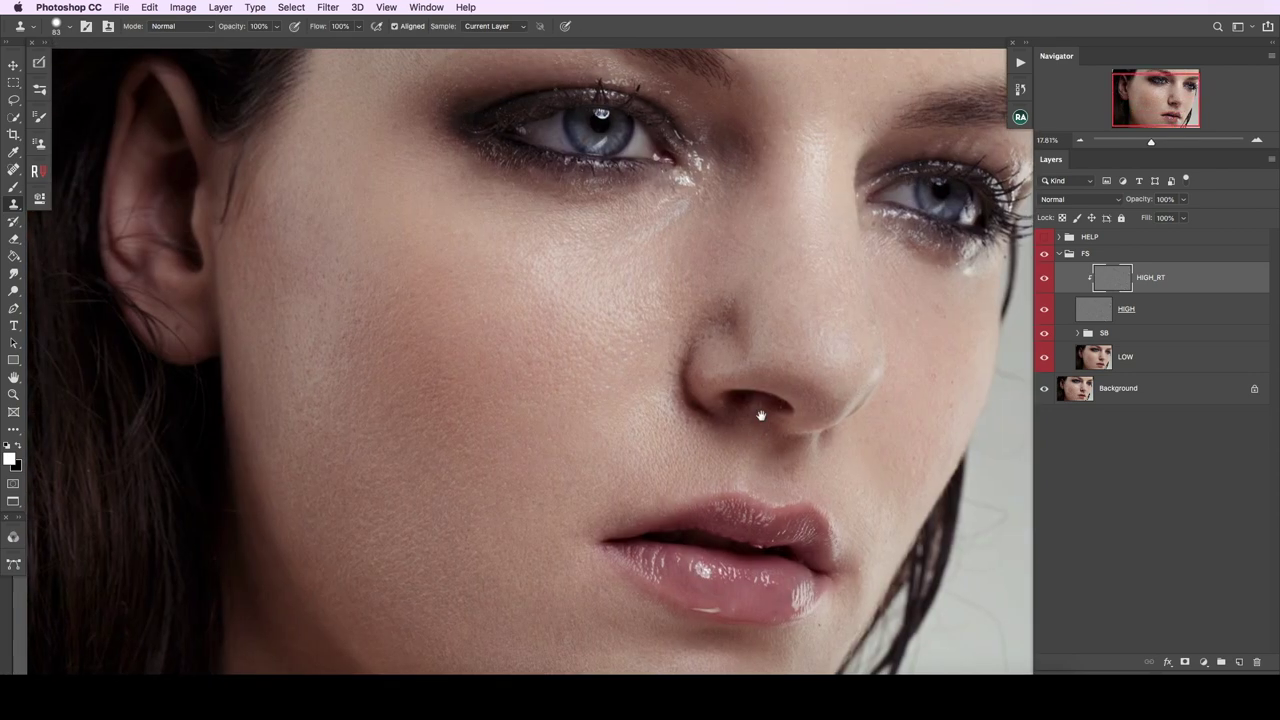
pyautogui.scroll(-1, 400, 360)
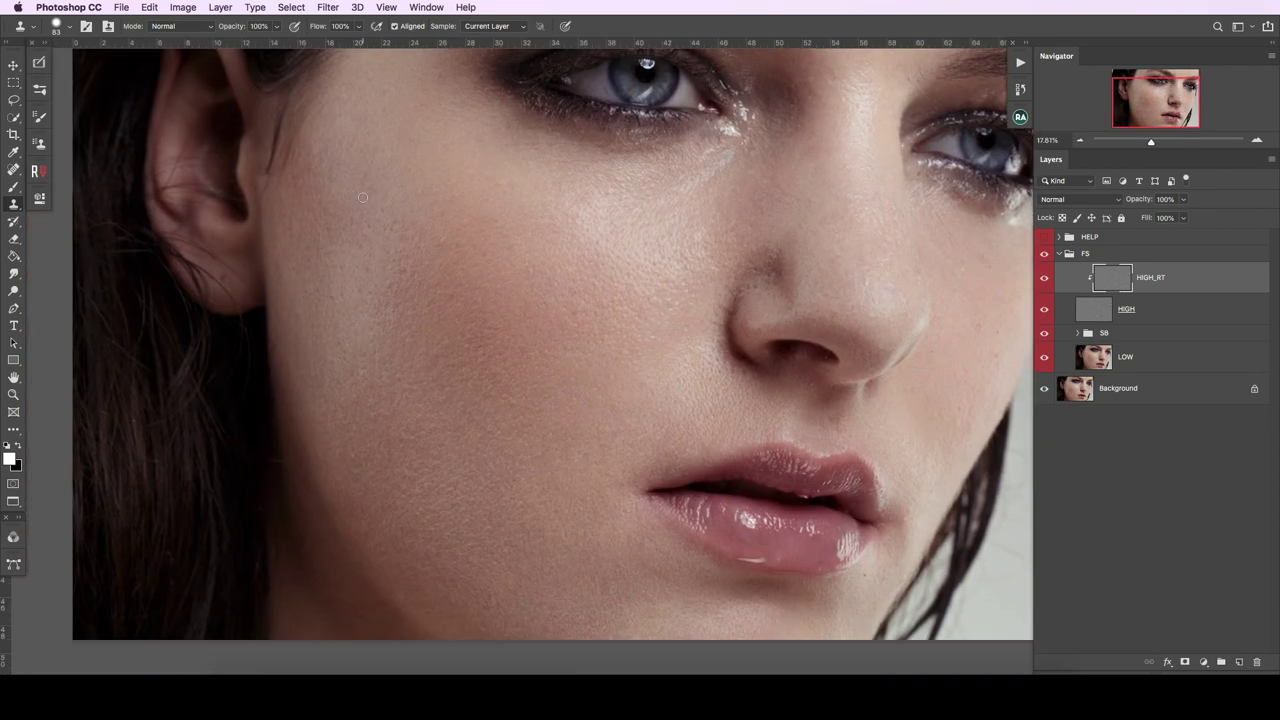
pyautogui.scroll(-1, 475, 375)
pyautogui.scroll(-1, 596, 503)
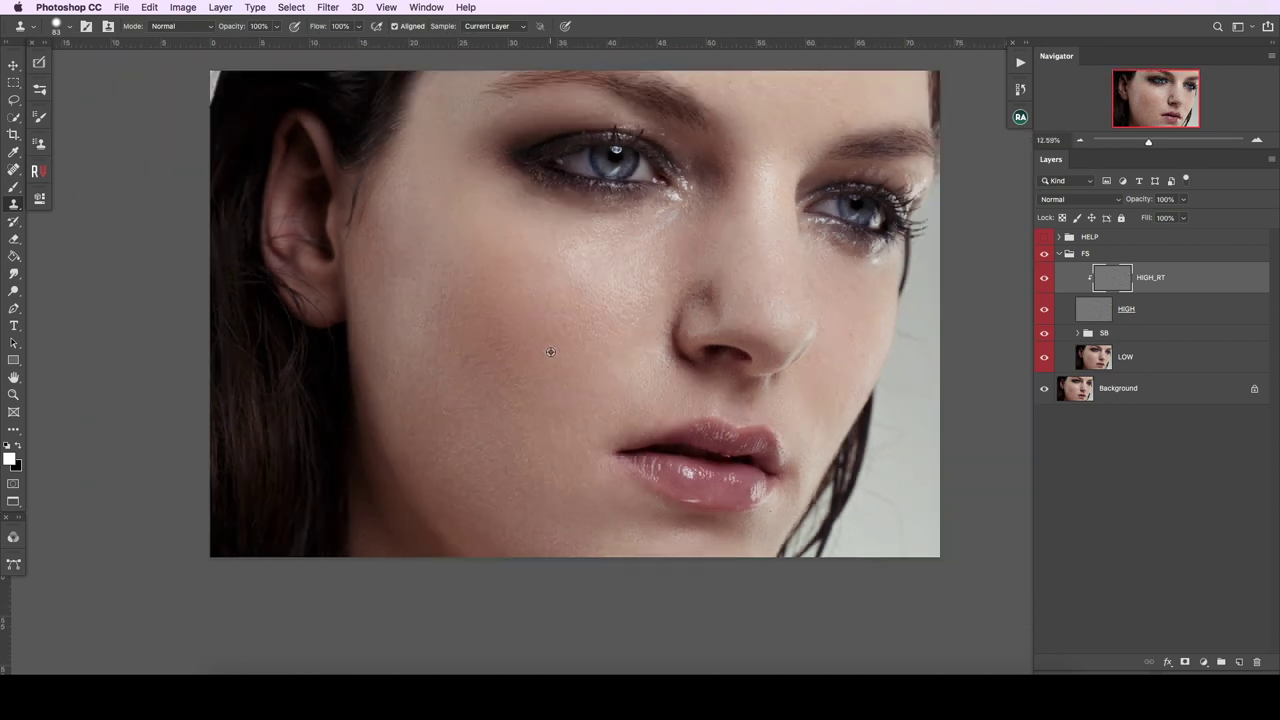
pyautogui.click(1044, 237)
pyautogui.click(1045, 255)
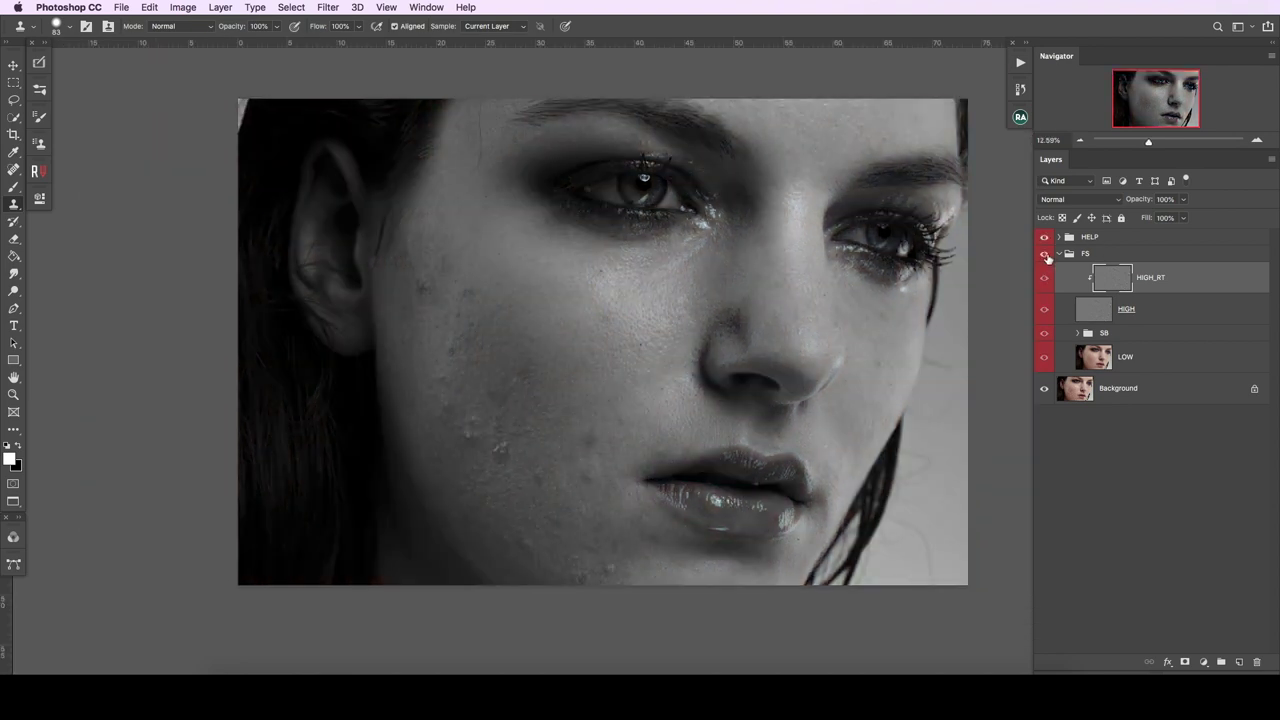
pyautogui.click(1046, 256)
# Step: Toggle the SB group off and back on to compare its effect
pyautogui.scroll(2, 451, 414)
pyautogui.click(1044, 255)
pyautogui.click(1044, 255)
pyautogui.scroll(-1, 770, 322)
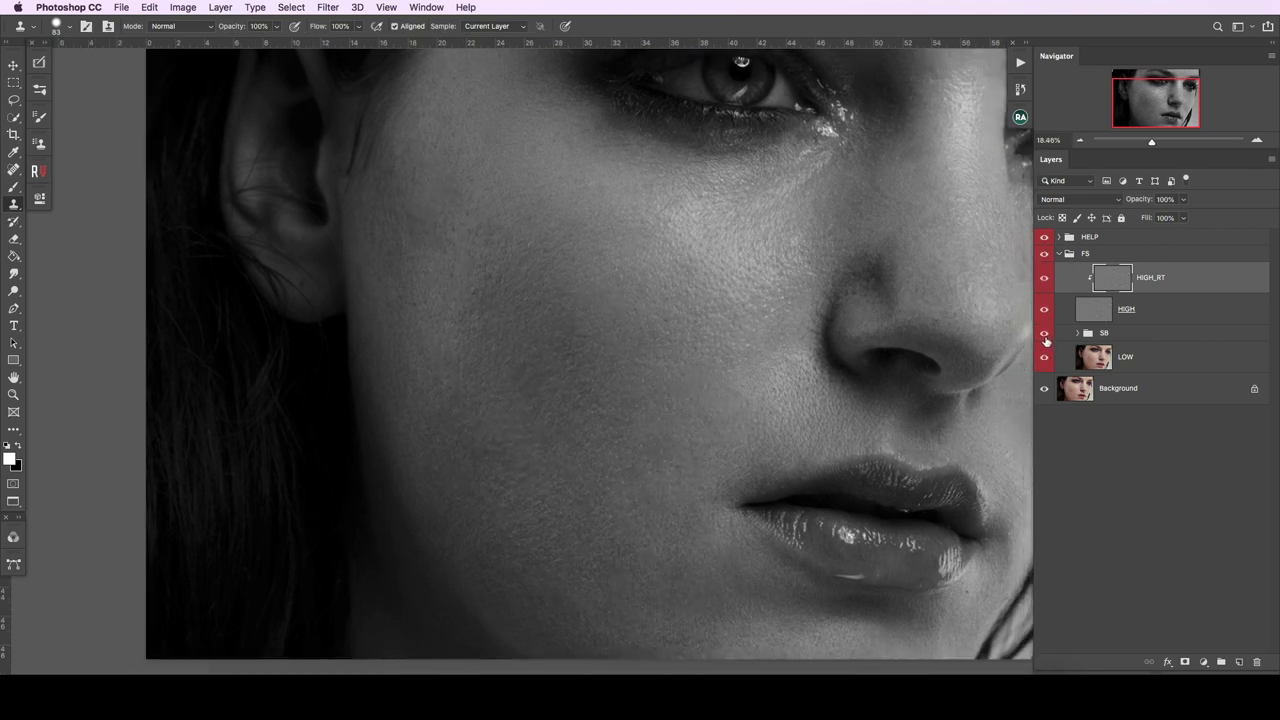
pyautogui.hscroll(5, 651, 294)
pyautogui.scroll(3, 751, 363)
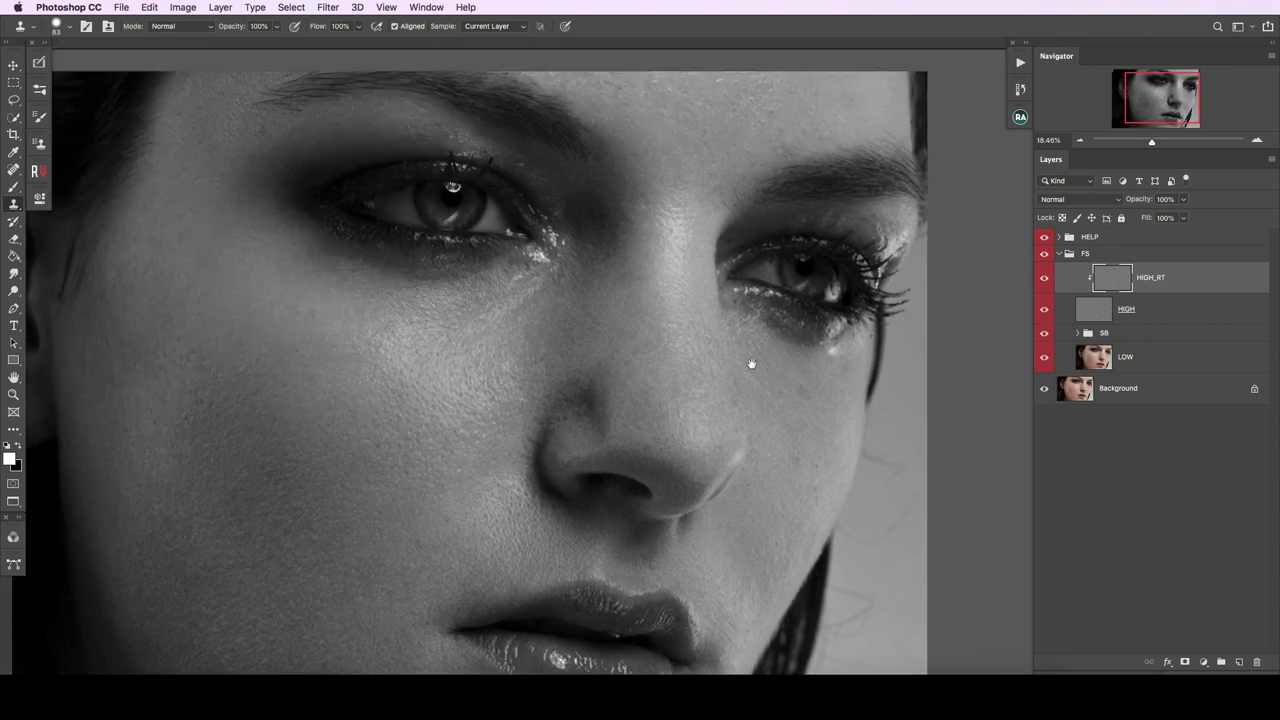
pyautogui.scroll(3, 751, 363)
pyautogui.scroll(-1, 643, 281)
# Step: Hide the HELP group to return to colour, hide the HIGH layer, and select the SB group
pyautogui.click(1044, 237)
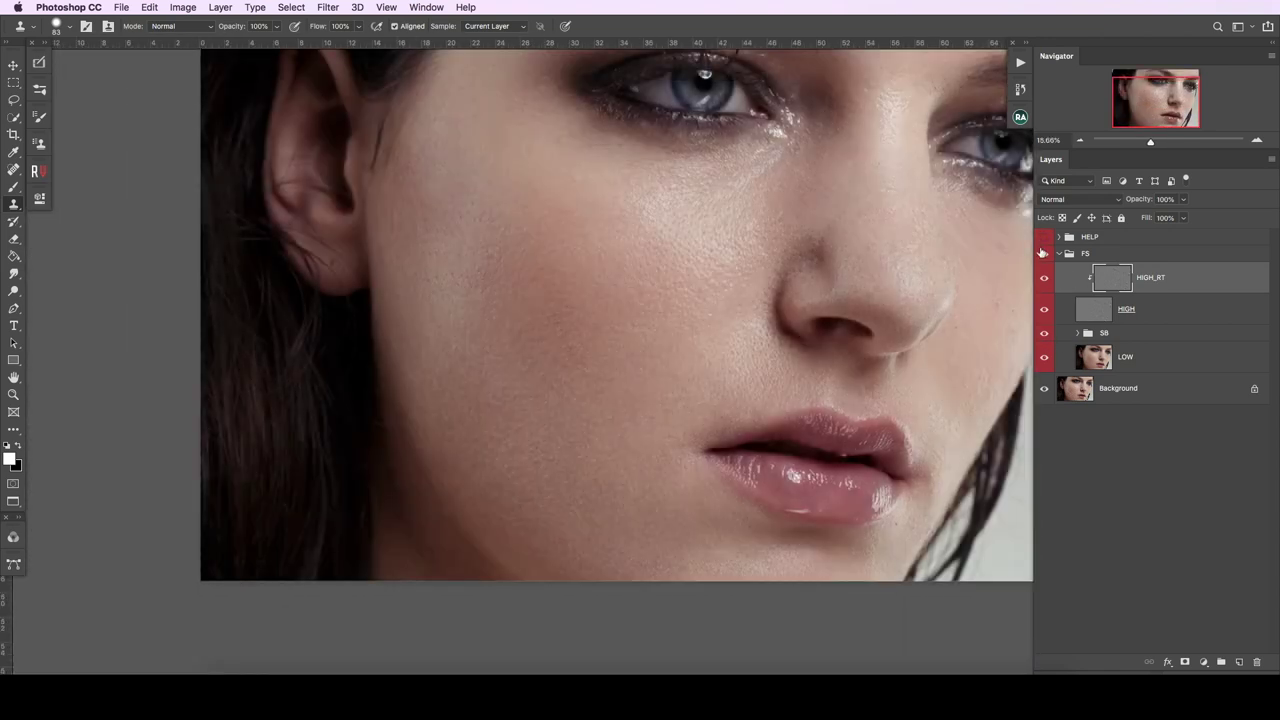
pyautogui.scroll(-1, 677, 251)
pyautogui.hscroll(-2, 677, 251)
pyautogui.scroll(2, 480, 412)
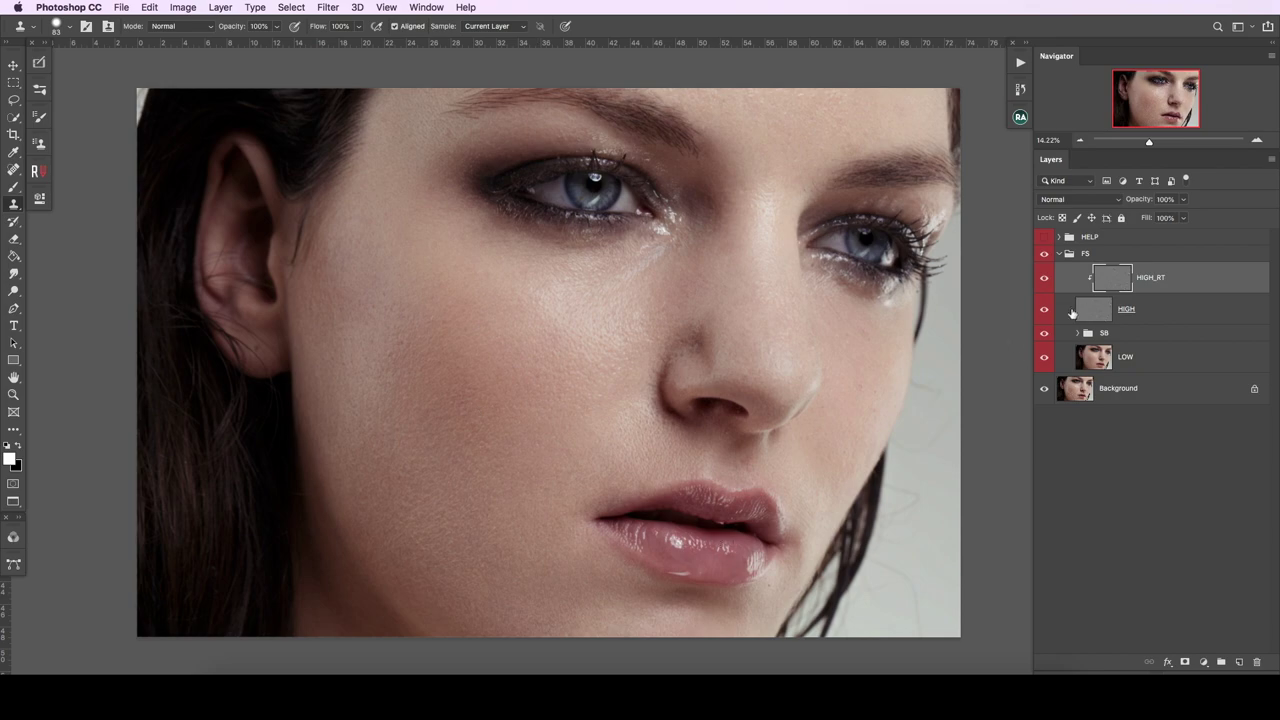
pyautogui.click(1044, 309)
pyautogui.click(1115, 332)
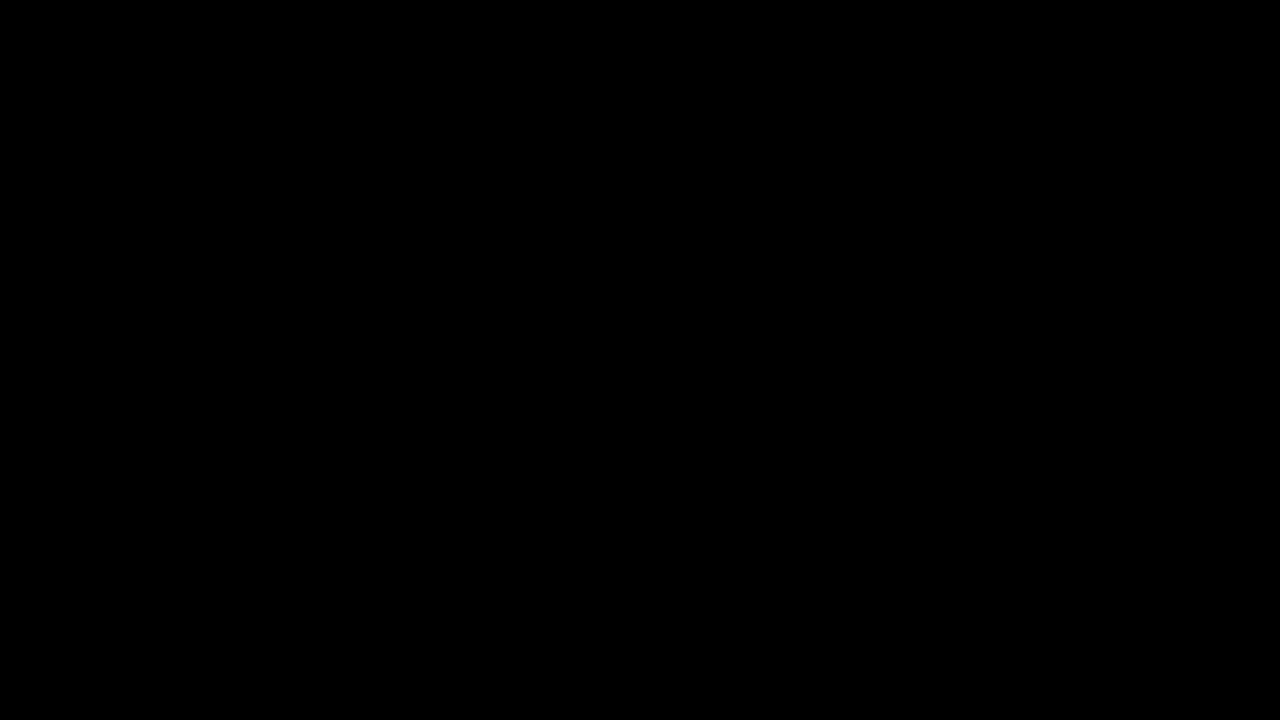